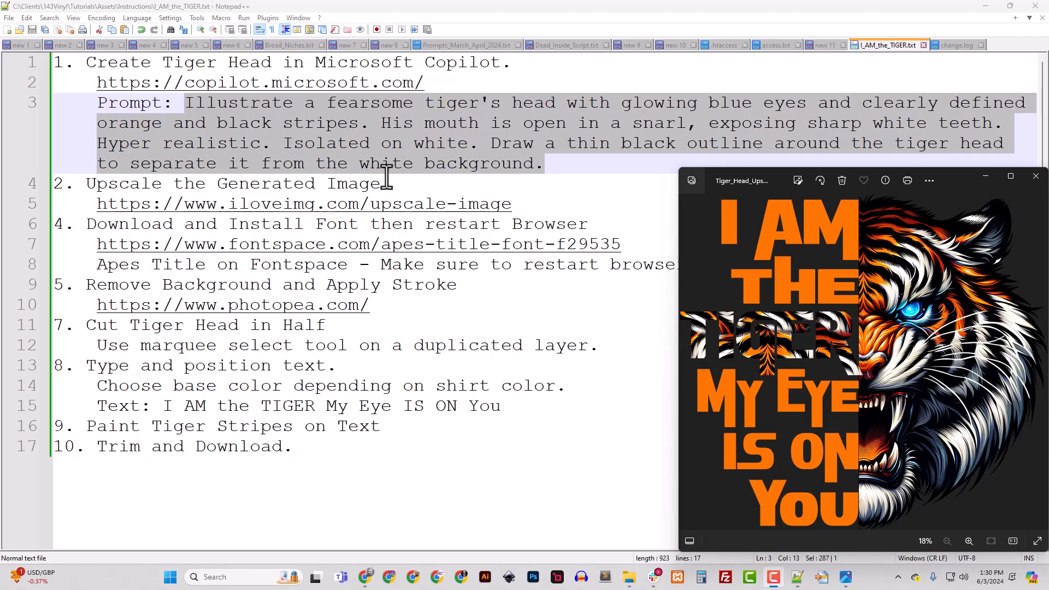
left_click(350, 153)
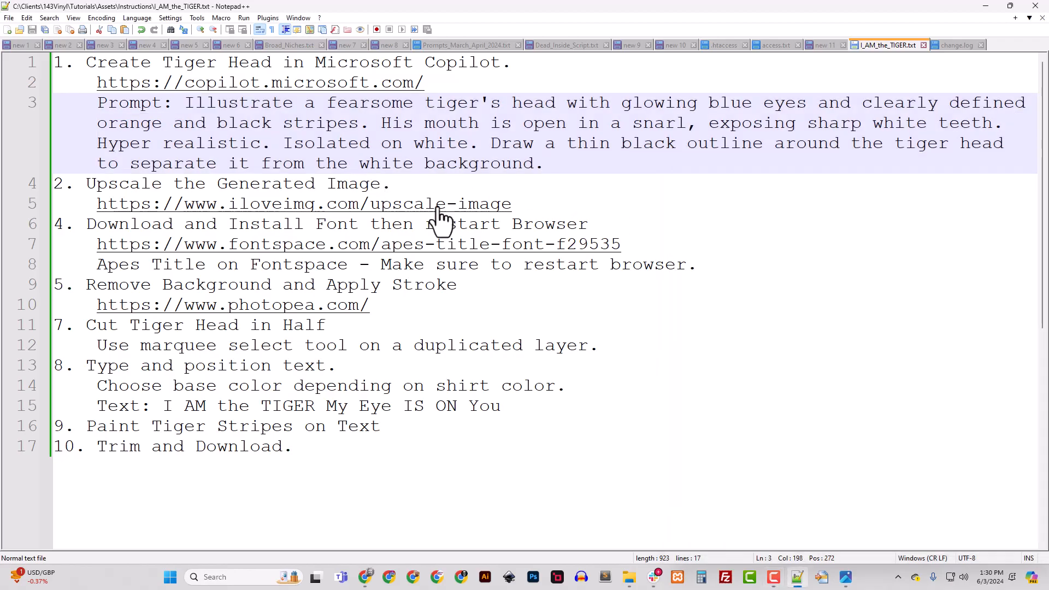
left_click(844, 577)
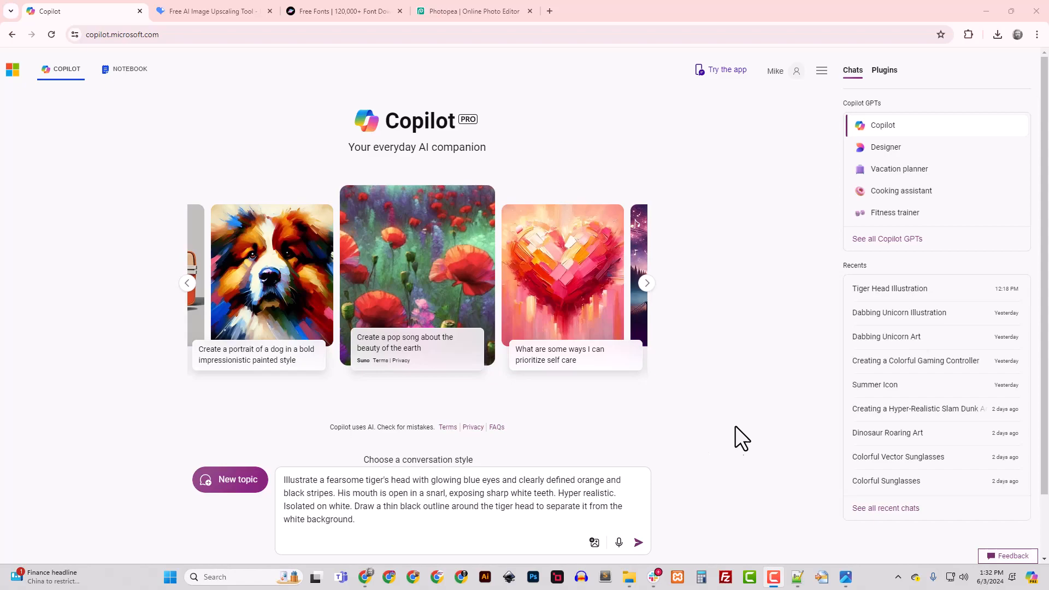
- Submit the prepared tiger head prompt in Microsoft Copilot, then open the second generated image and download it
left_click(638, 542)
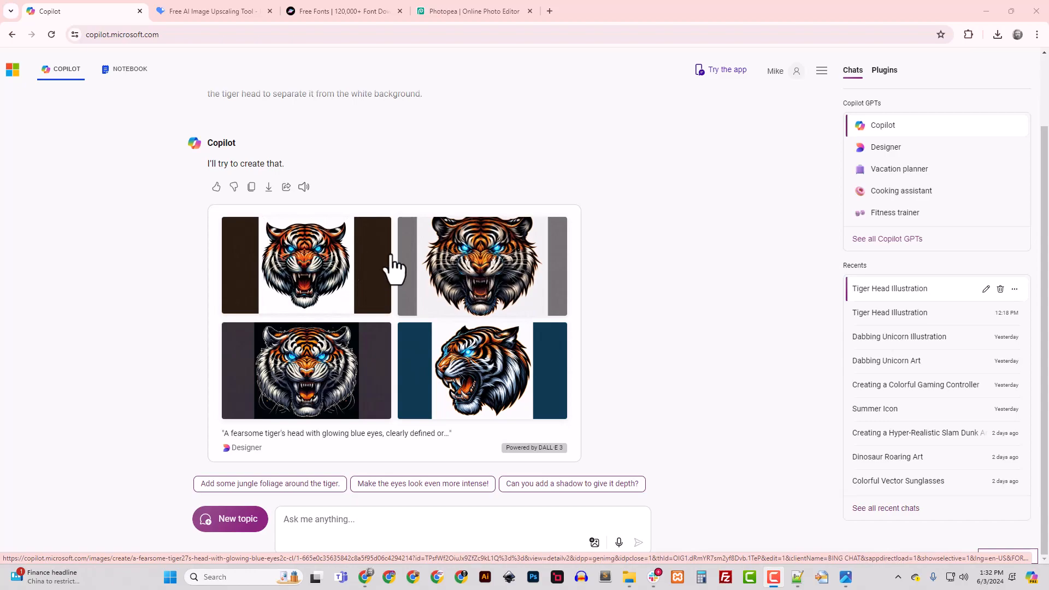
left_click(445, 292)
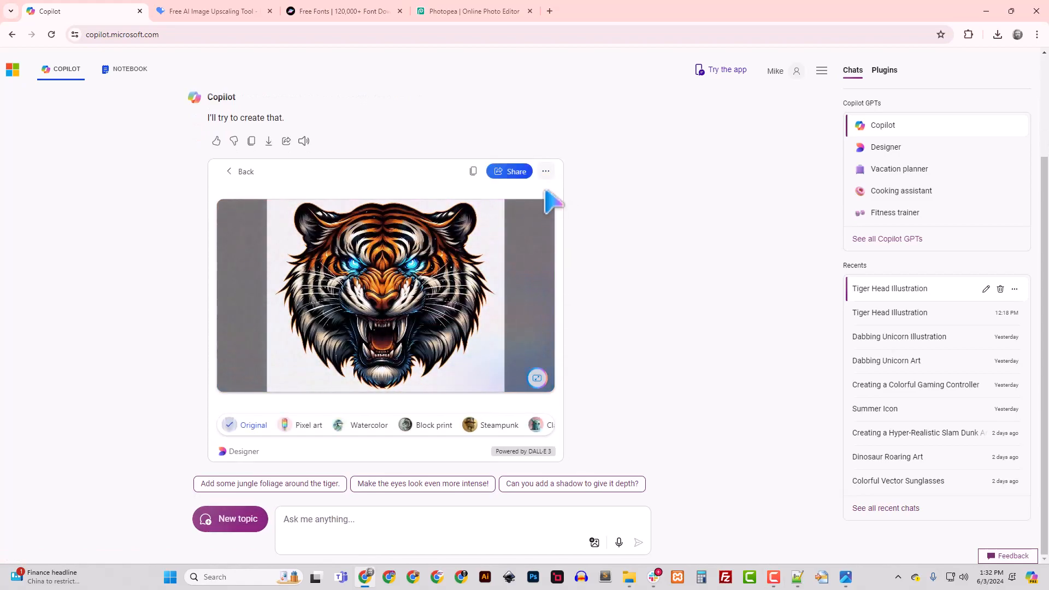
left_click(546, 173)
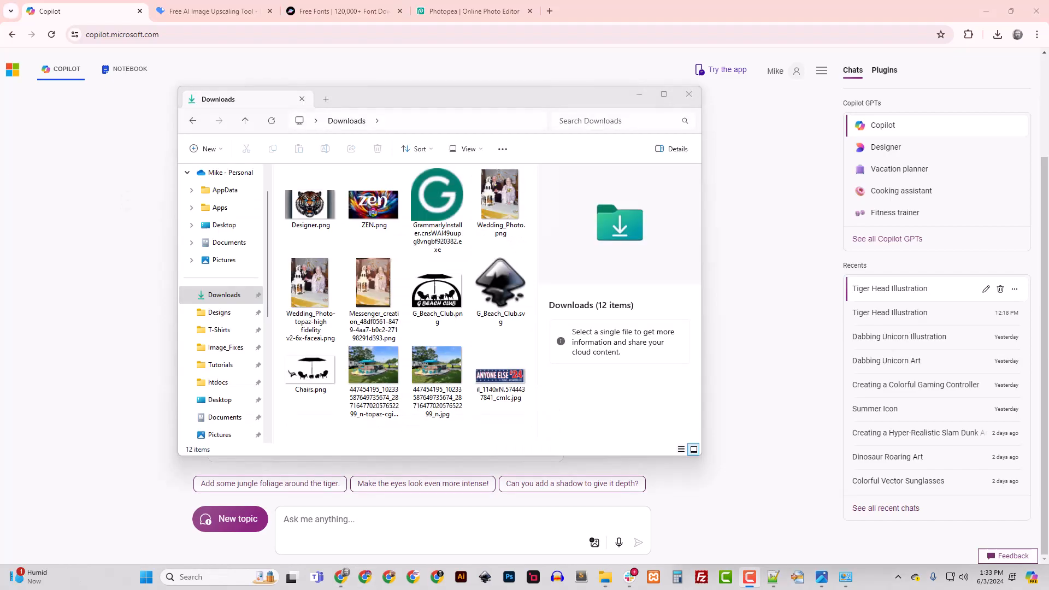
left_click(319, 221)
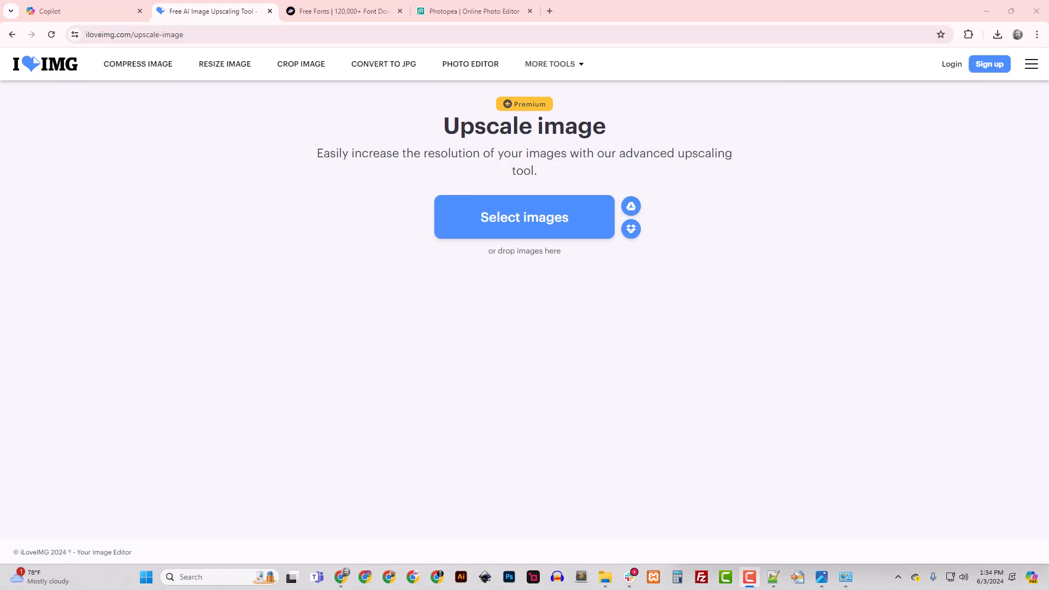
- Upscale Designer.png from the Downloads folder with a 4x size multiplier on the iLoveIMG upscaling page
left_click(522, 231)
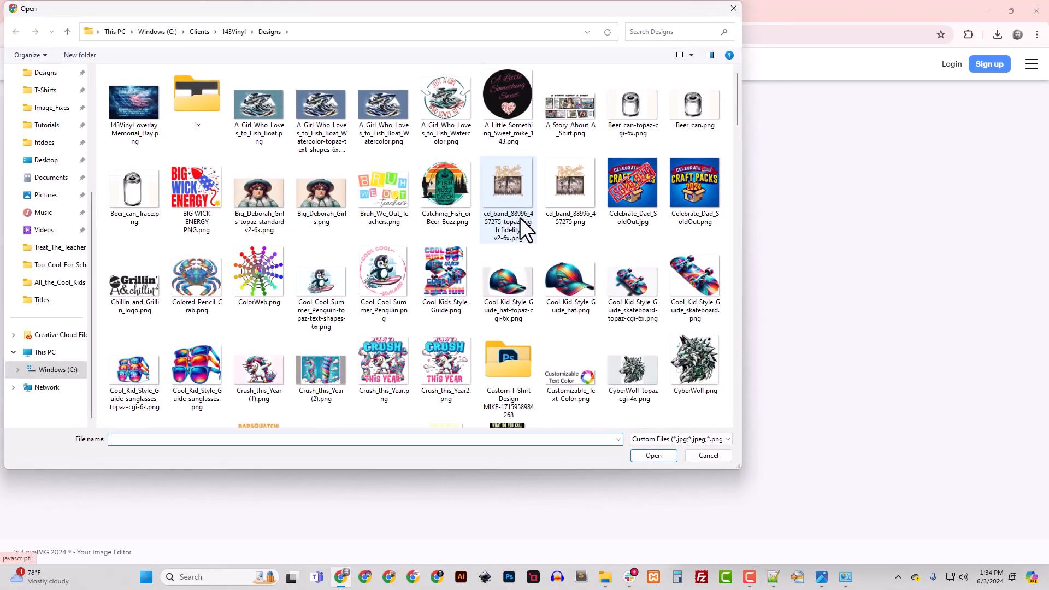
scroll(34, 203, "up", 3)
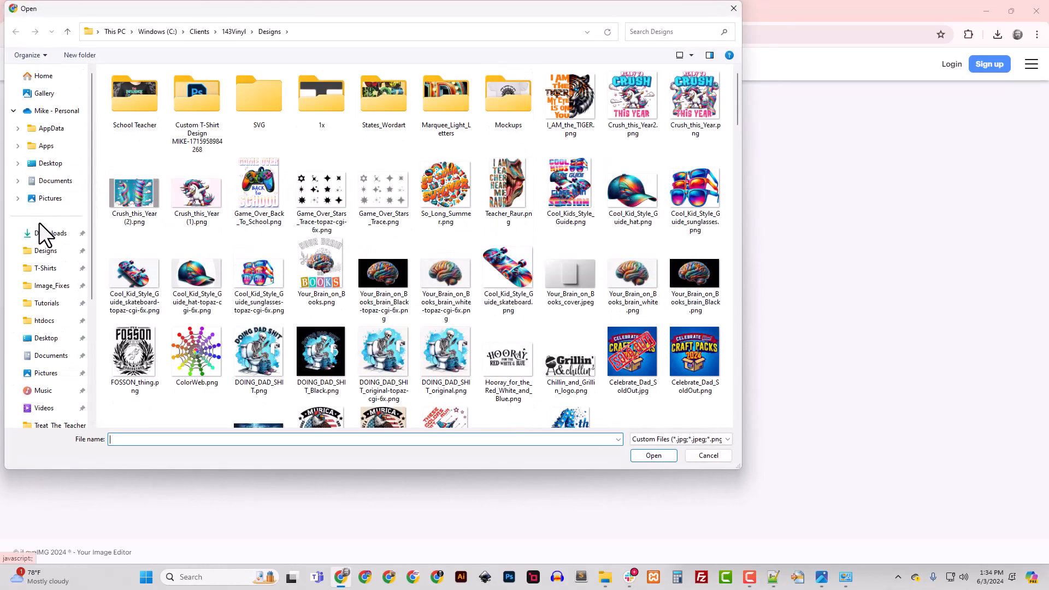
left_click(48, 234)
left_click(137, 117)
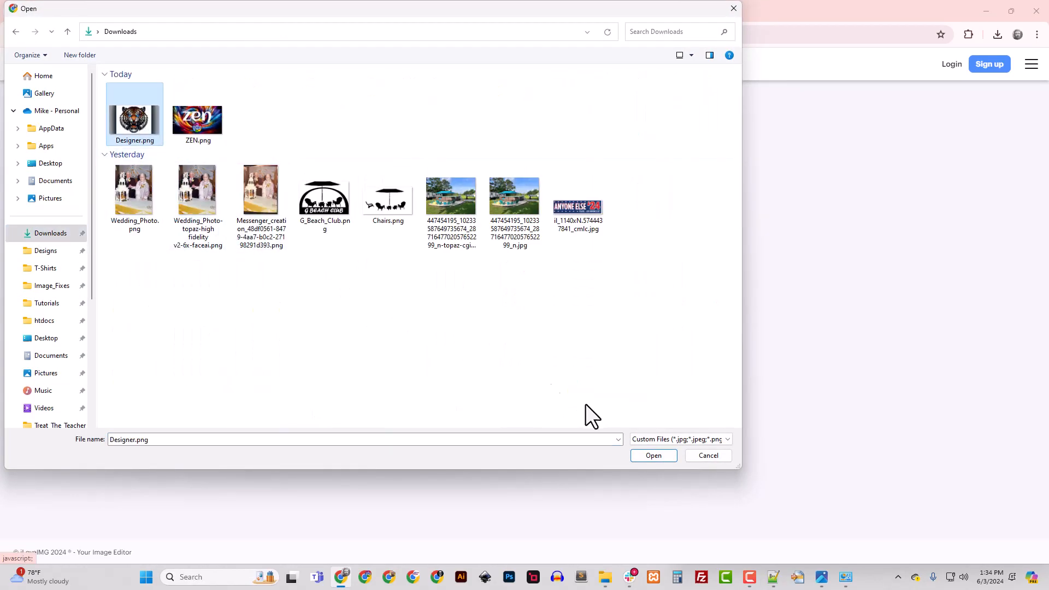
left_click(654, 455)
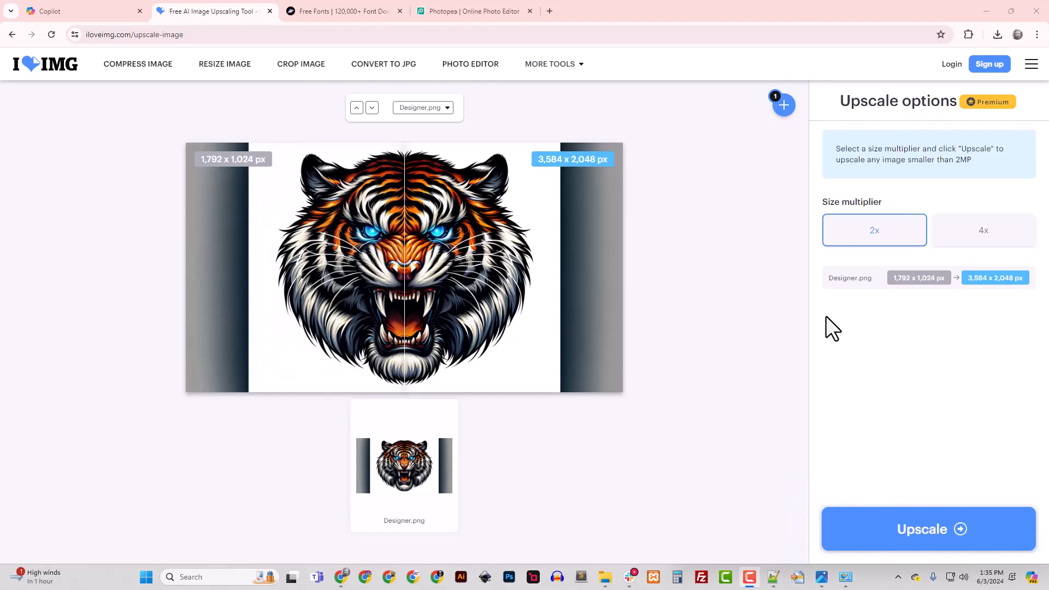
left_click(994, 235)
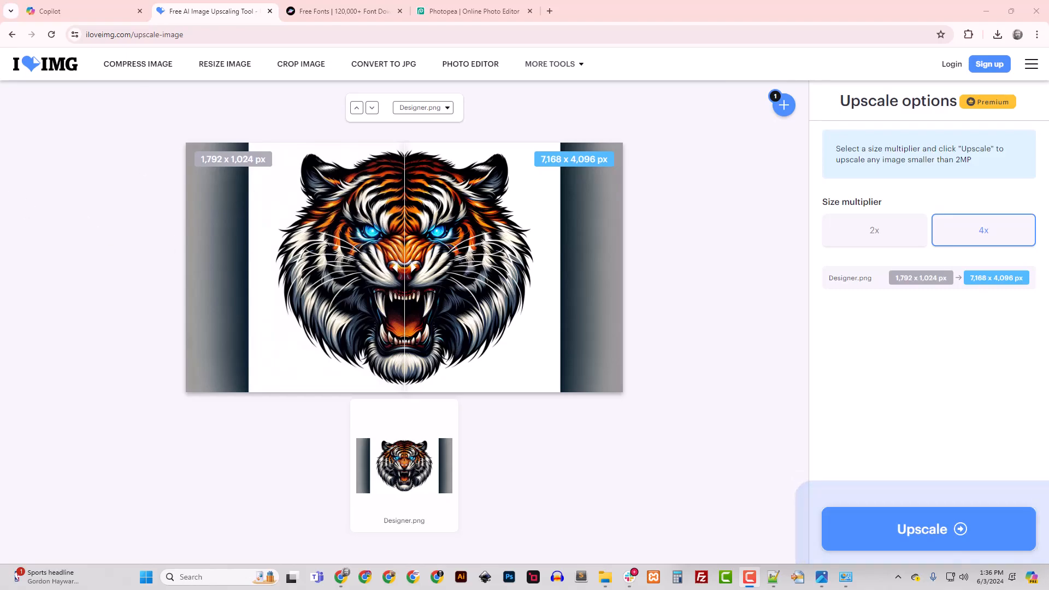
left_click(949, 542)
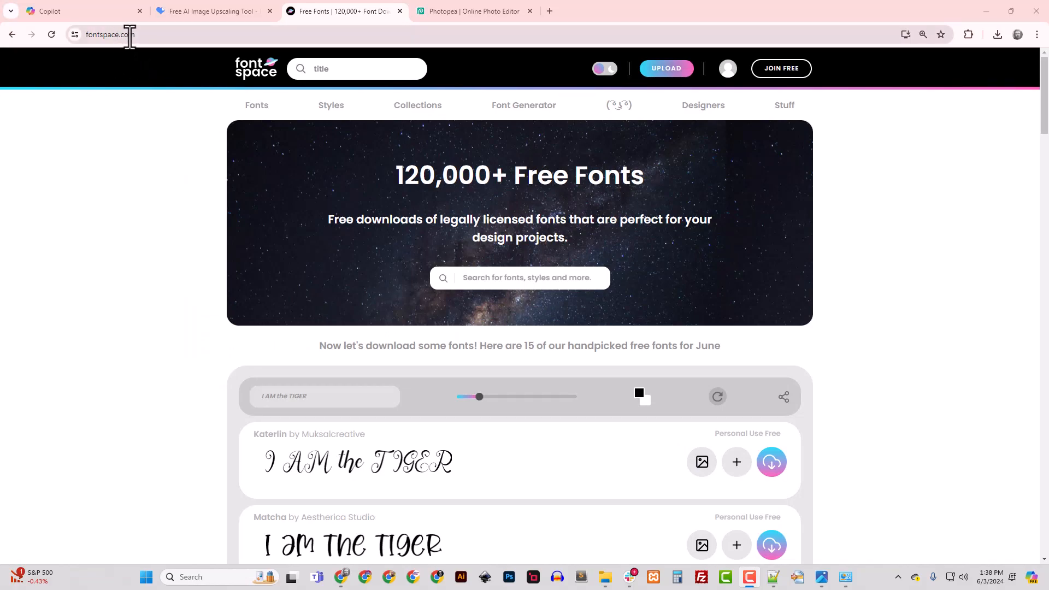
- Search FontSpace for "title" fonts and download the Apes Title font
left_click(348, 78)
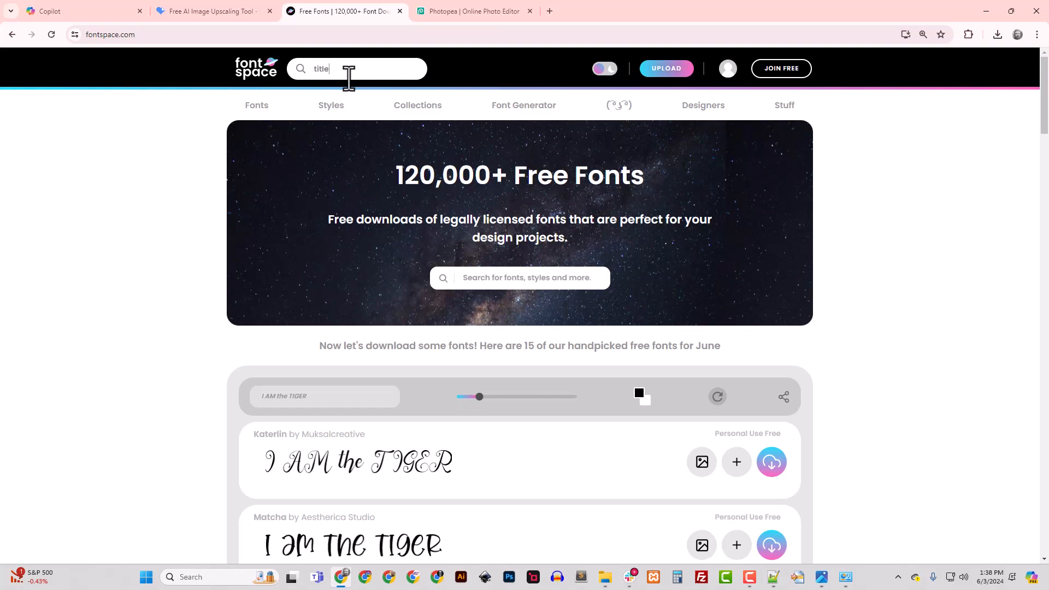
key("Return")
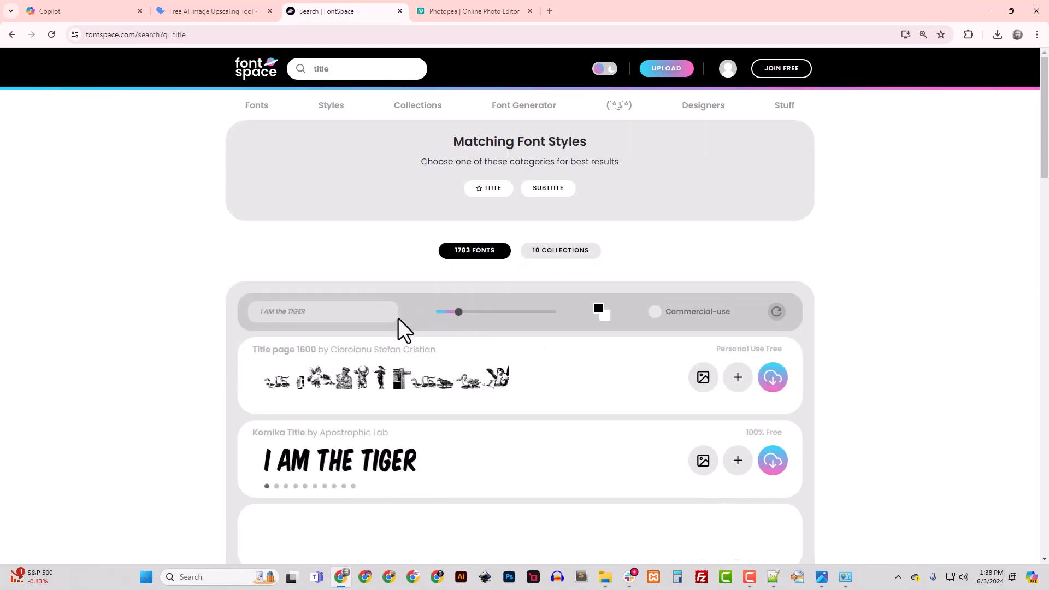
scroll(405, 347, "down", 4)
scroll(404, 347, "down", 2)
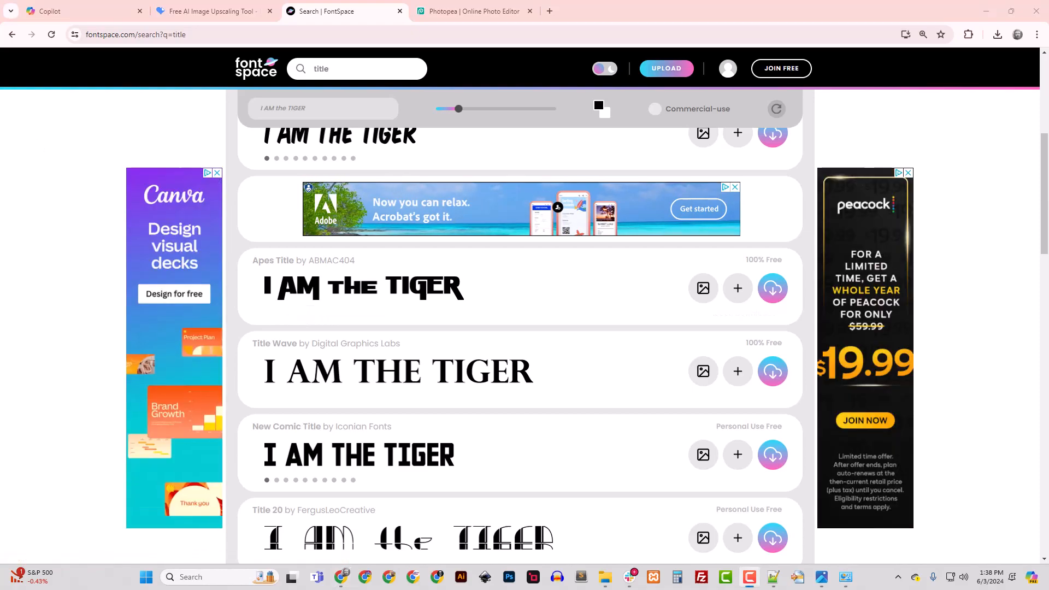
left_click(773, 290)
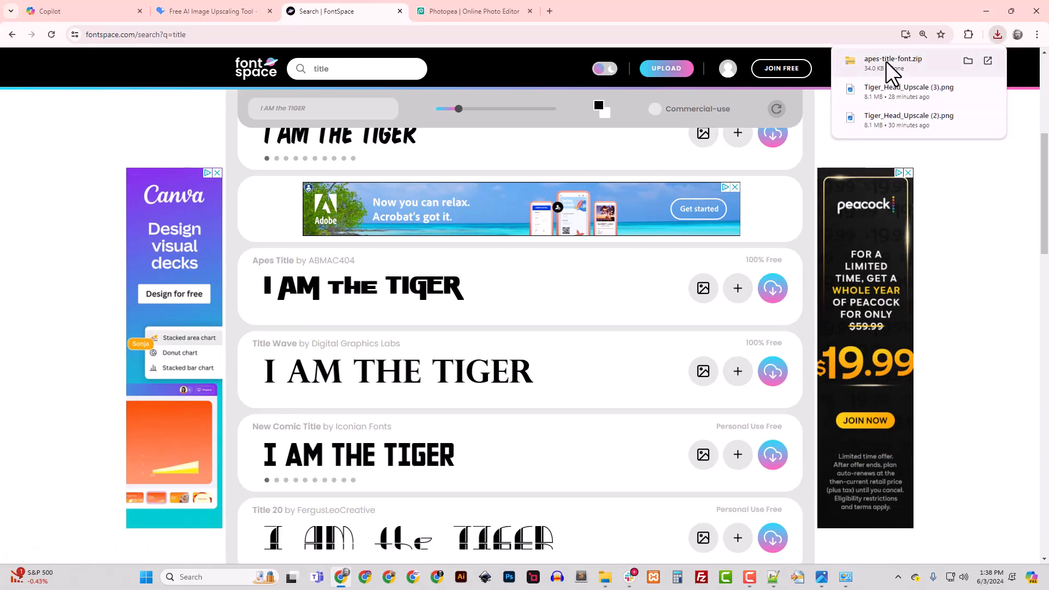
- Install the font file ApesTitle-11D0.ttf from the downloaded apes-title-font.zip archive
left_click(888, 64)
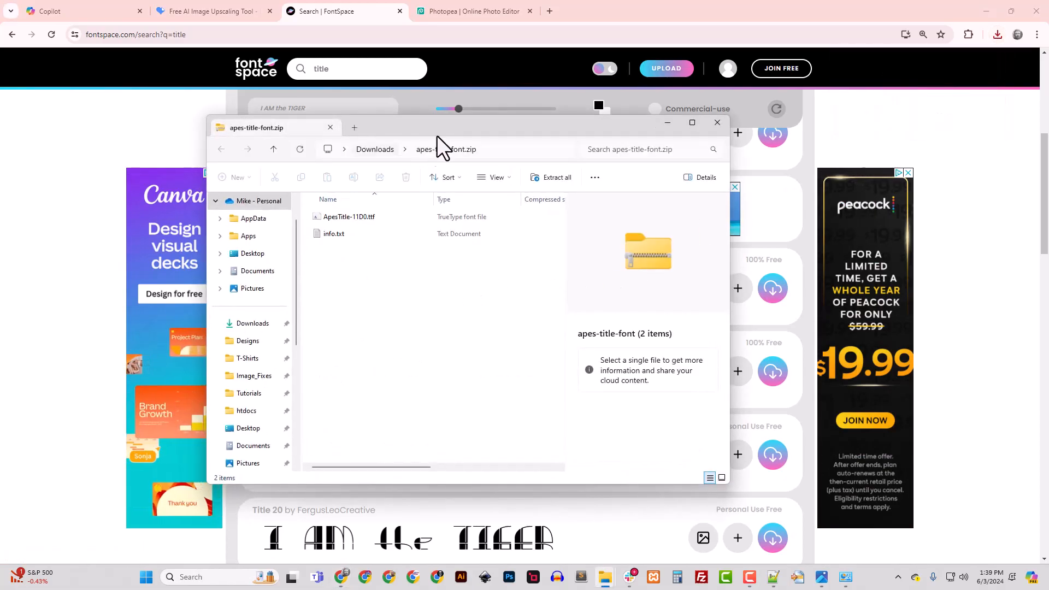
double_click(352, 219)
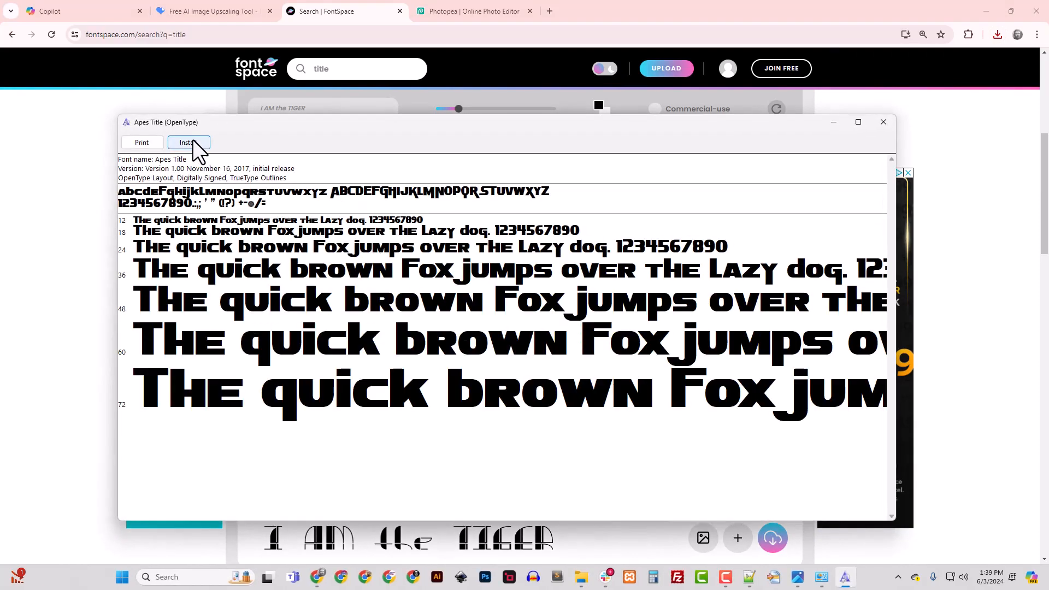
left_click(191, 143)
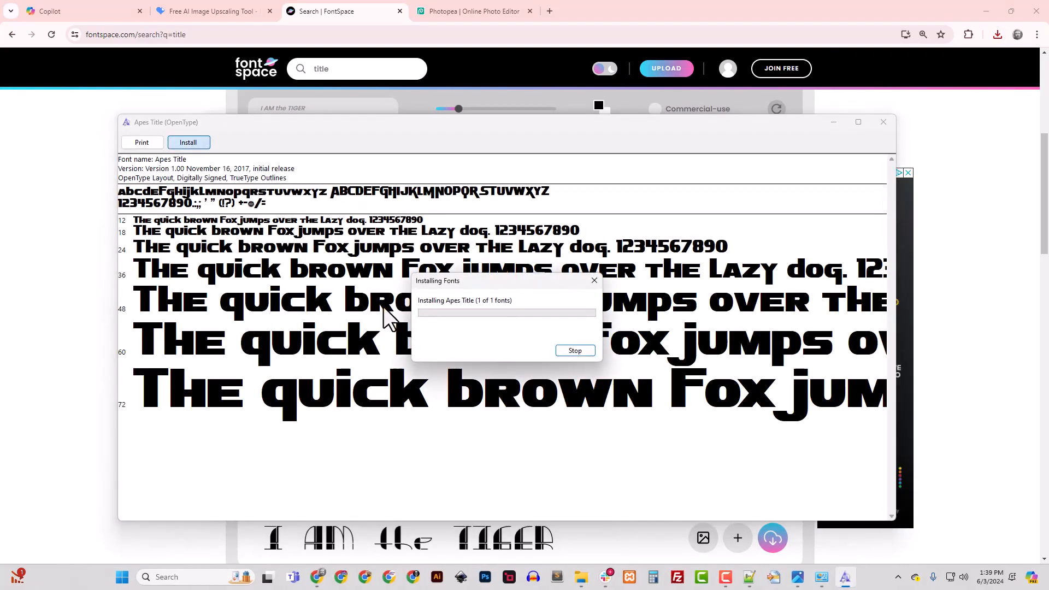
left_click(884, 122)
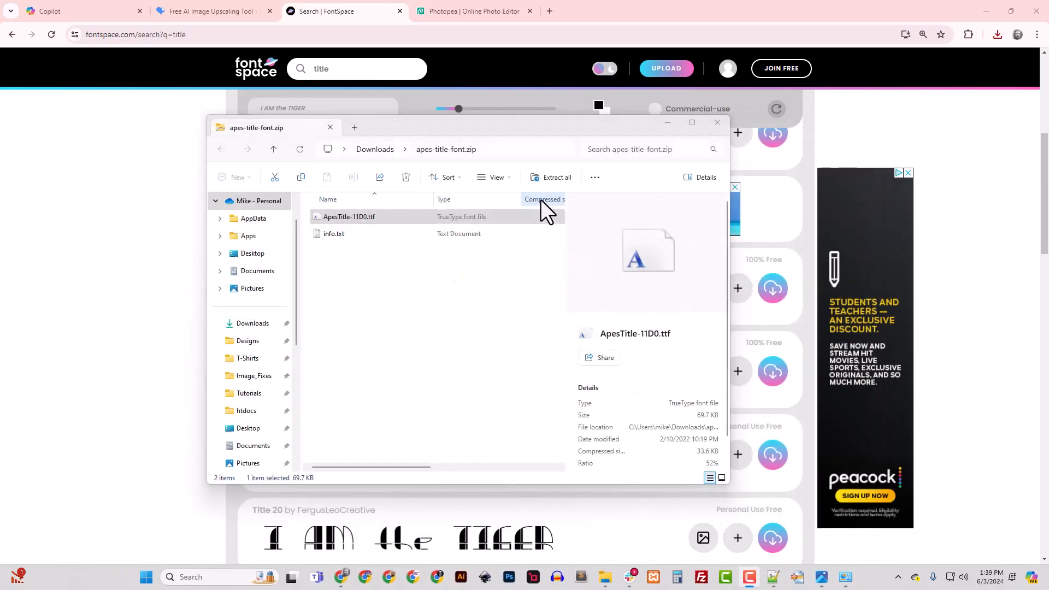
- Copy the Photopea address, restart the browser and load photopea.com again
left_click(470, 11)
left_click(181, 35)
key("ctrl+c")
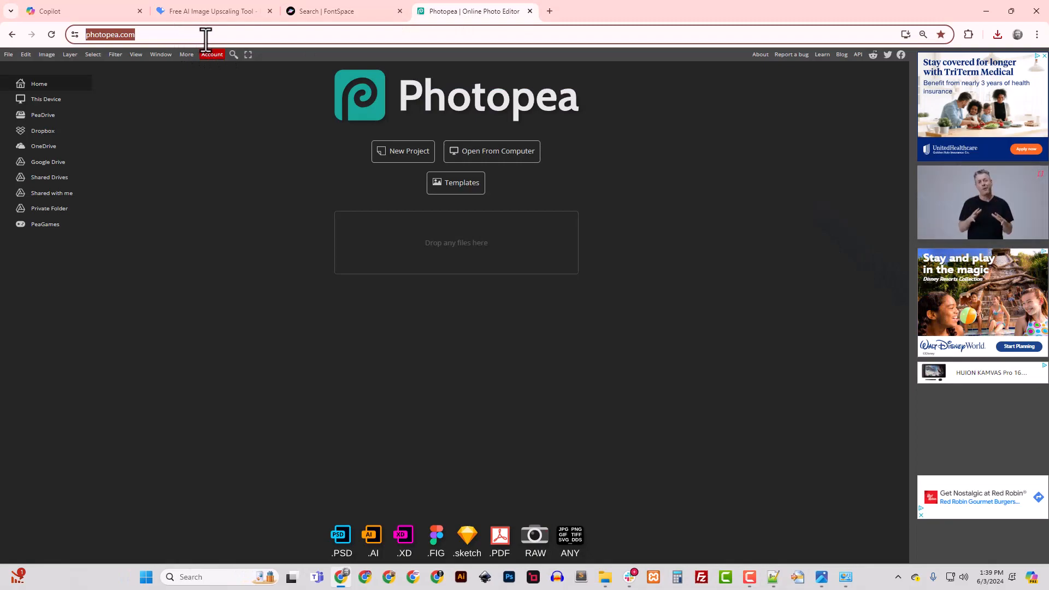
left_click(1040, 9)
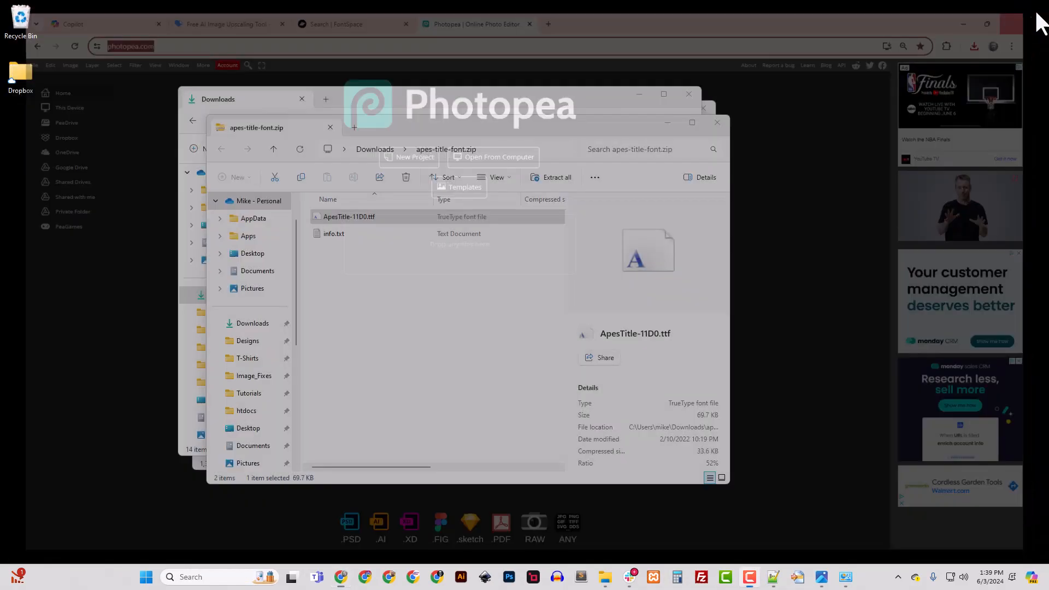
left_click(342, 577)
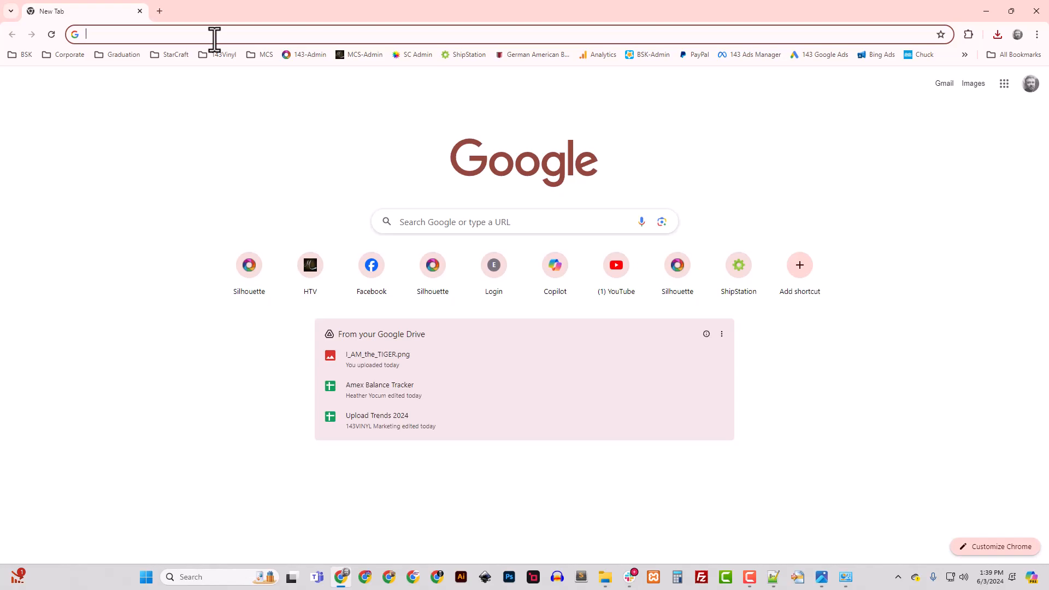
key("ctrl+v")
key("Return")
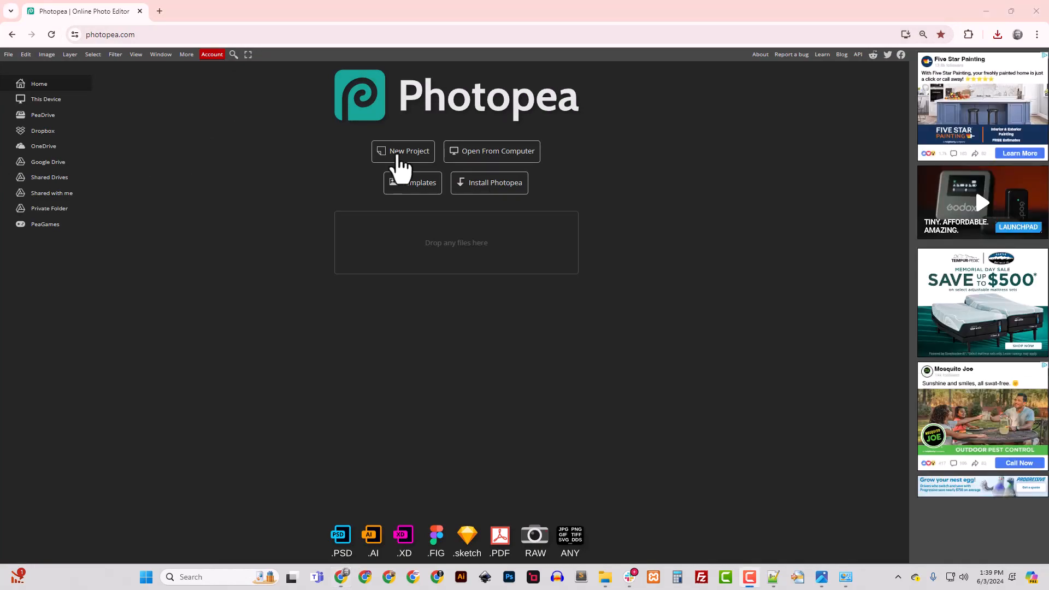
- Open Tiger_Head_Upscale.png from the Downloads folder in the photo editor
left_click(479, 156)
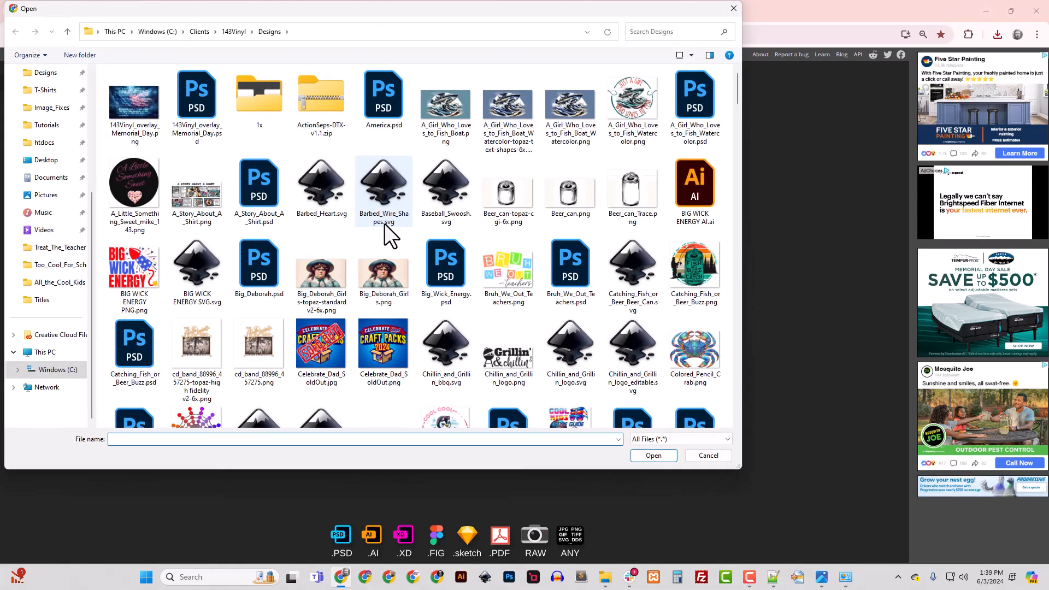
scroll(77, 232, "up", 3)
left_click(50, 234)
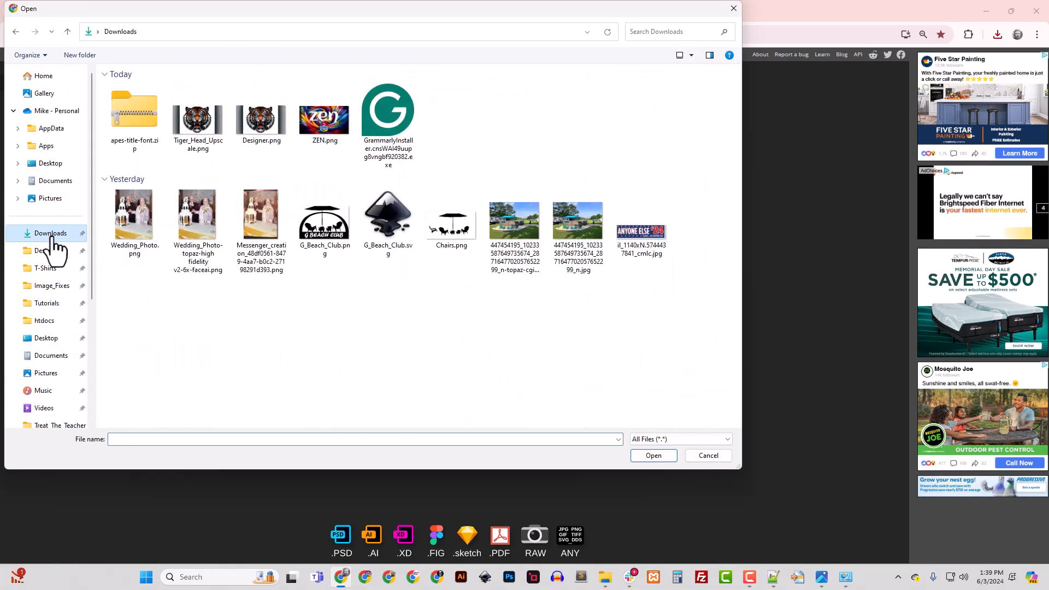
left_click(197, 133)
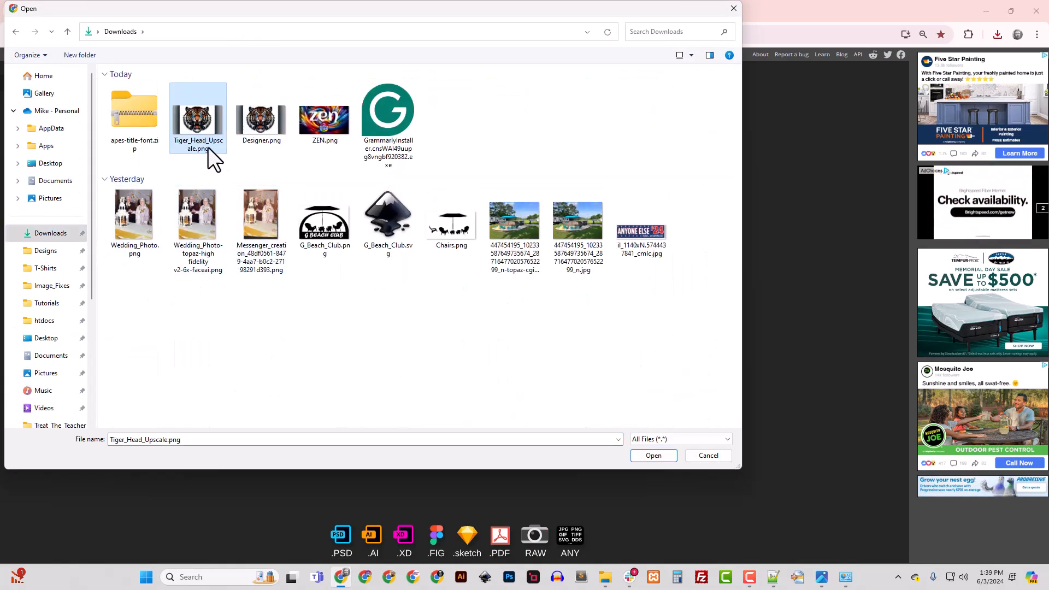
left_click(643, 452)
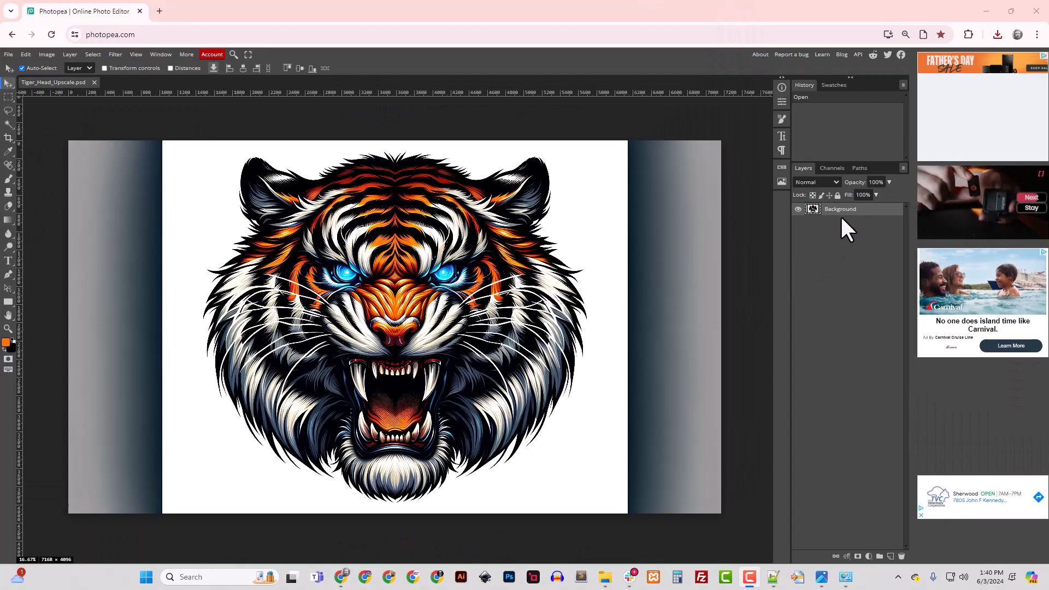
- Duplicate the Background layer and hide the original Background
left_click(70, 55)
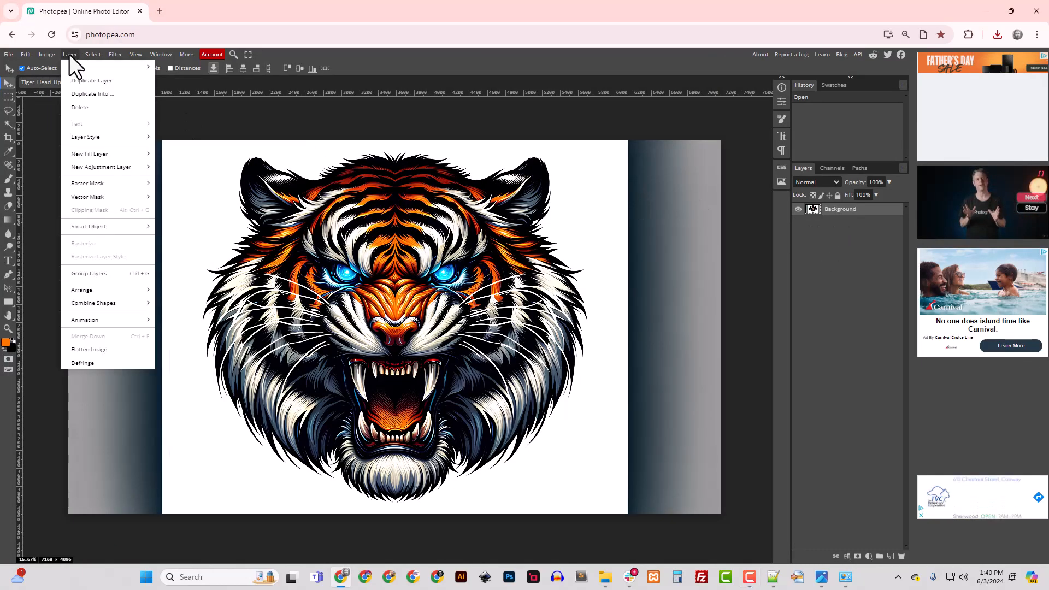
left_click(84, 80)
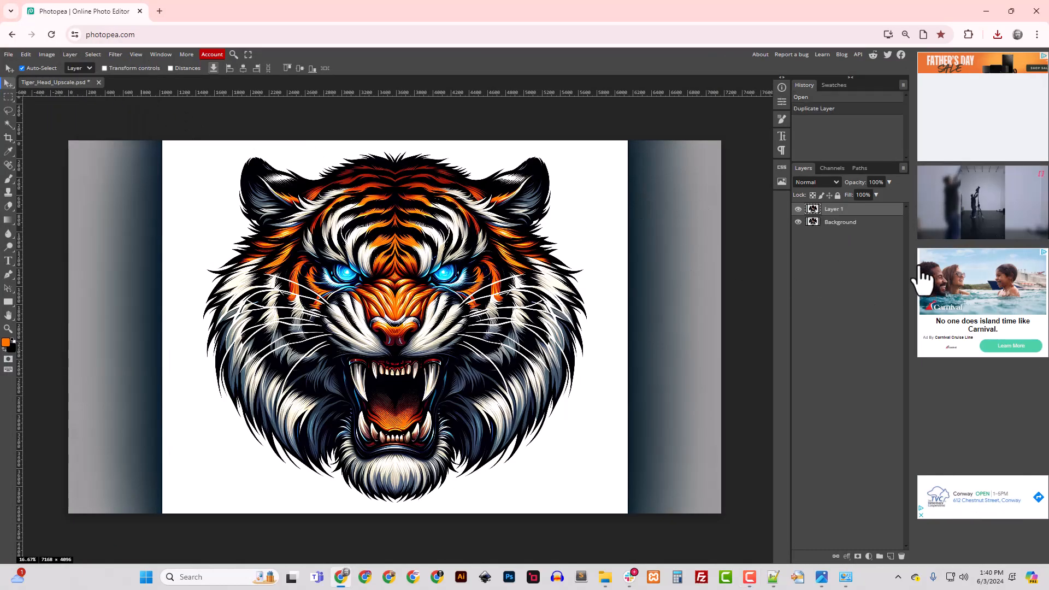
left_click(799, 222)
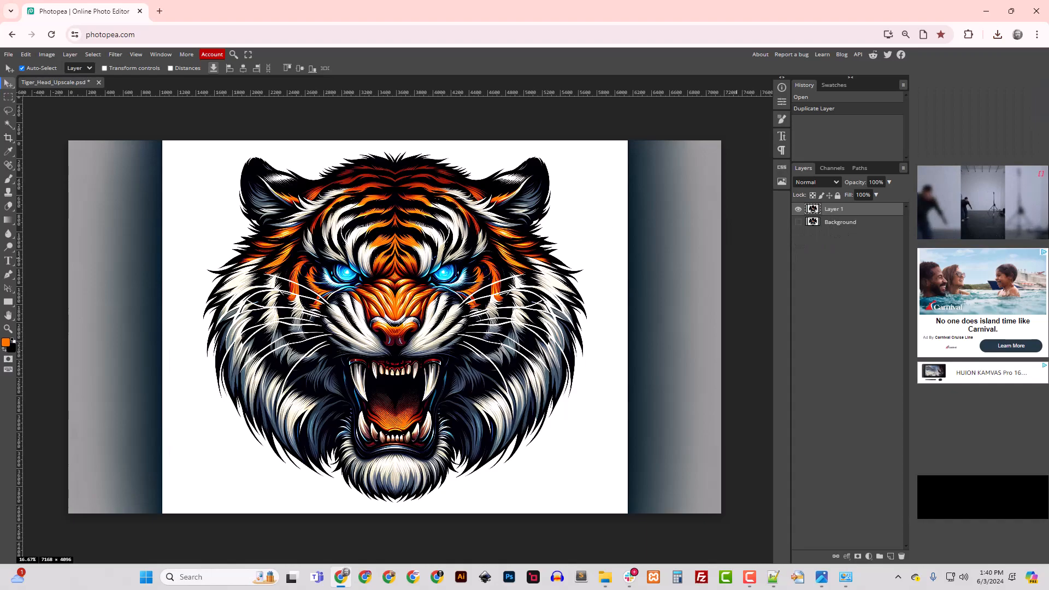
- Select the white area around the tiger head with the Magic Wand at a tolerance of 80 and inspect the selection edges
left_click(9, 125)
left_click(258, 69)
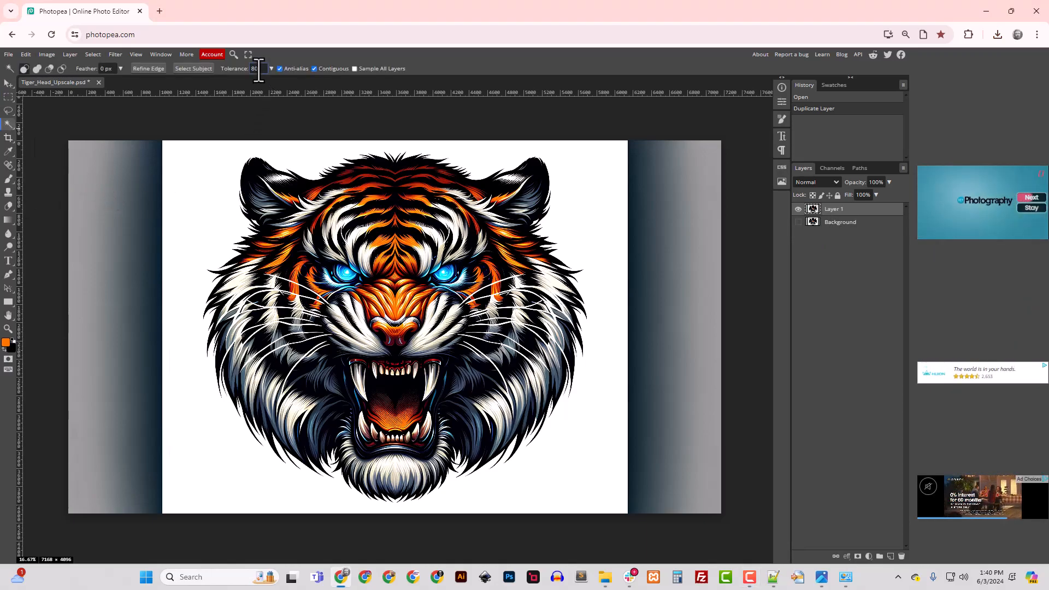
left_click(588, 251)
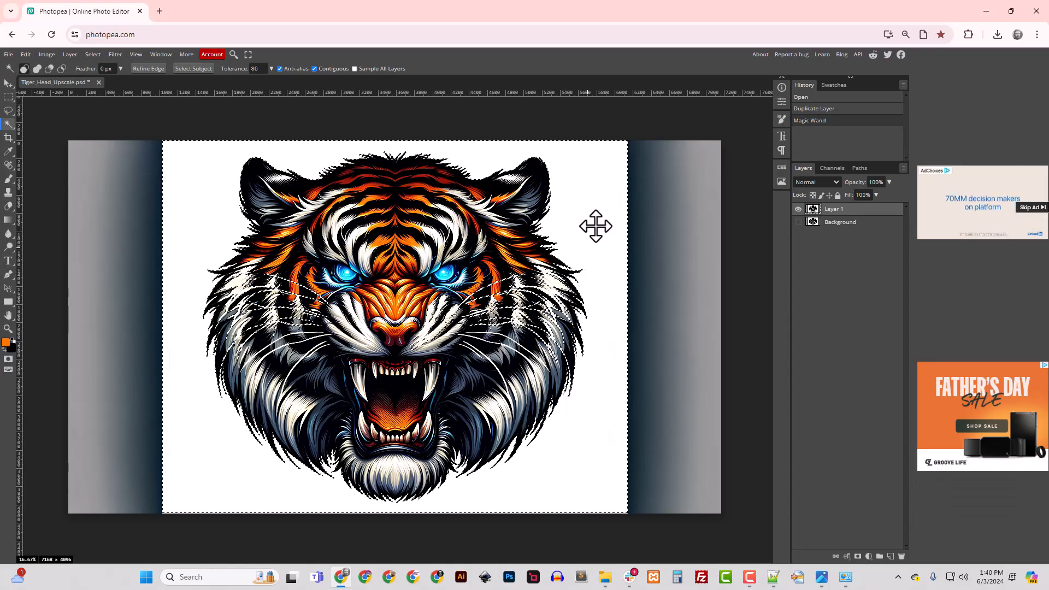
key("ctrl+plus")
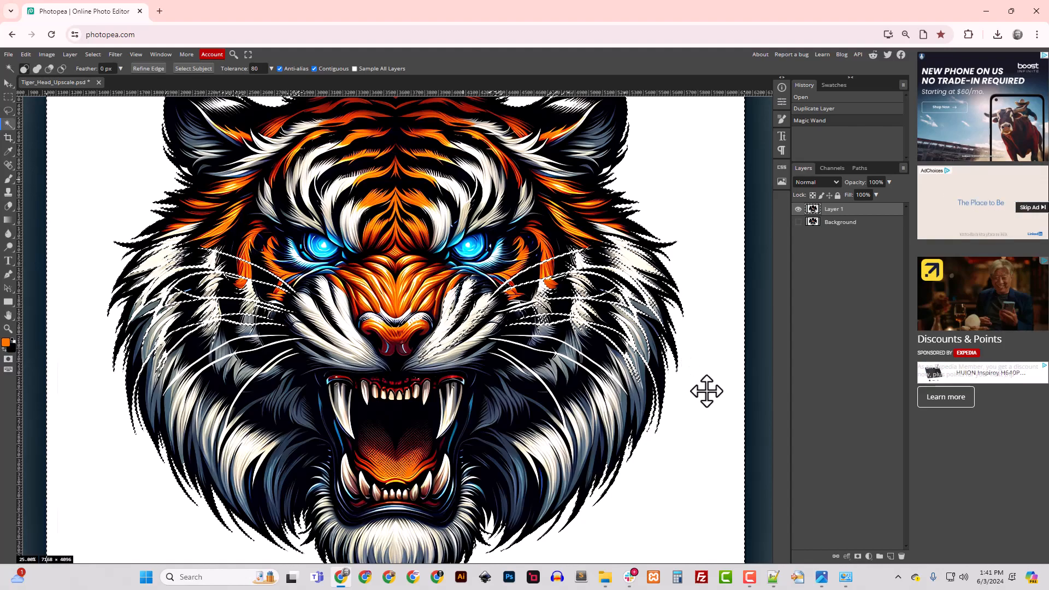
scroll(506, 372, "down", 5)
scroll(506, 371, "up", 3)
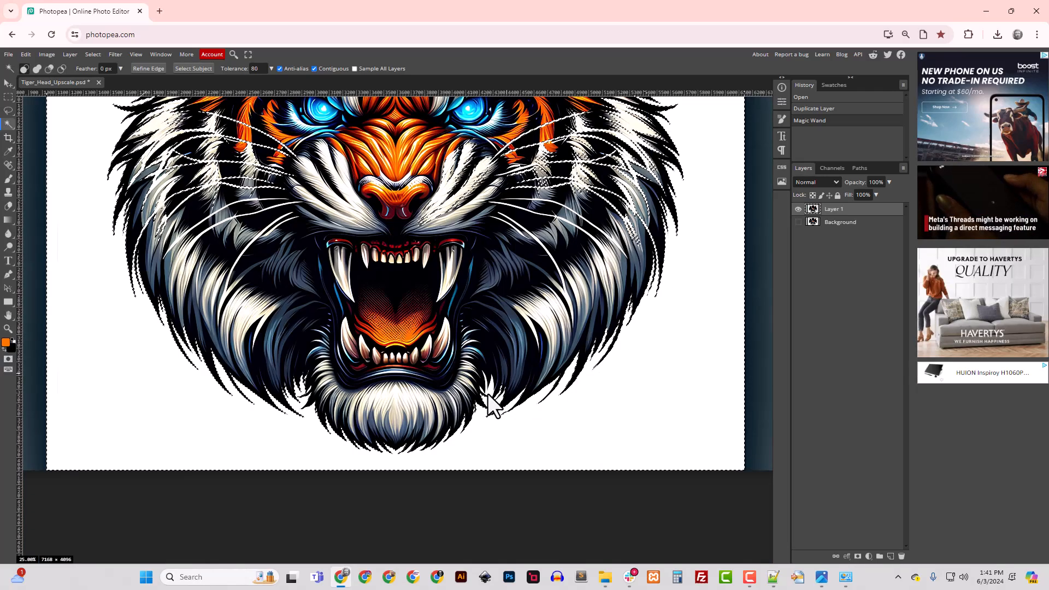
- Add the enclosed white gaps on both sides of the tiger's chin to the Magic Wand selection
scroll(494, 405, "down", 3)
scroll(487, 391, "up", 2)
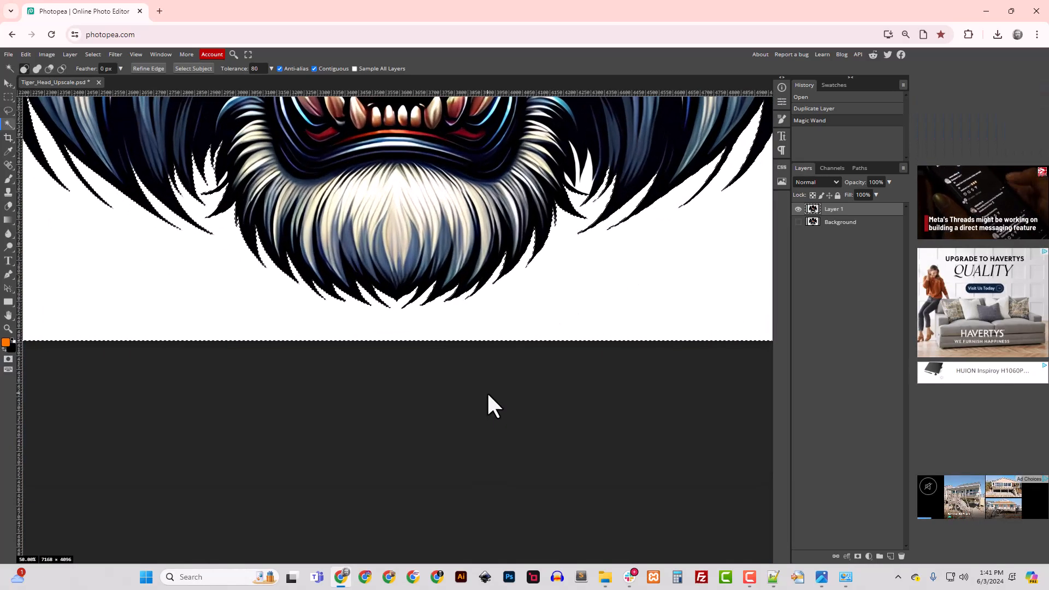
left_click(586, 182)
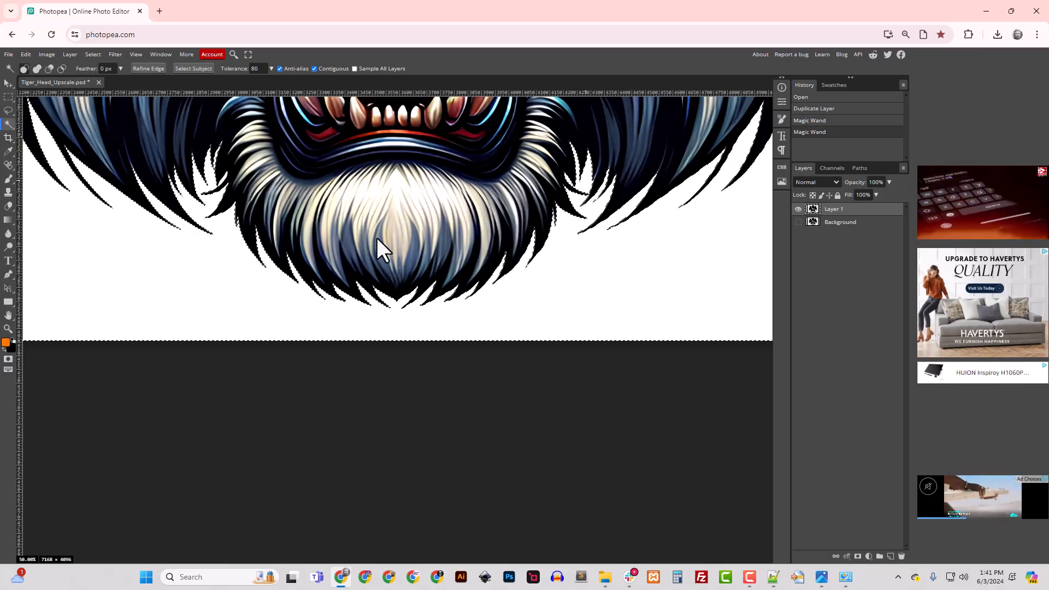
left_click(220, 182)
- Examine the whiskers, muzzle and cheek fur on both sides of the face for areas wrongly included in the selection
scroll(267, 247, "up", 3)
scroll(267, 247, "up", 5)
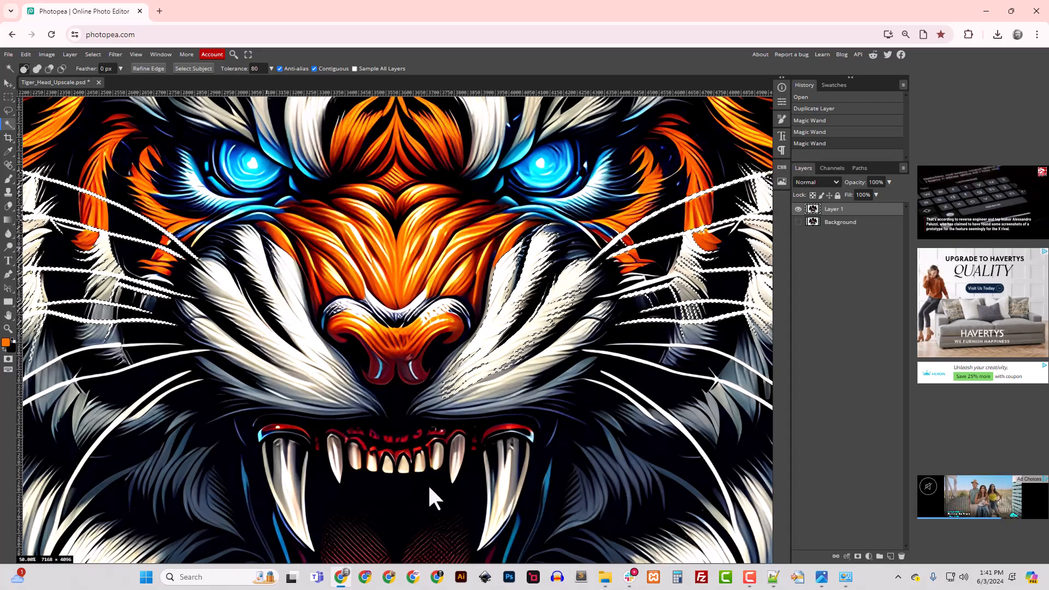
left_click_drag(277, 277, 421, 330)
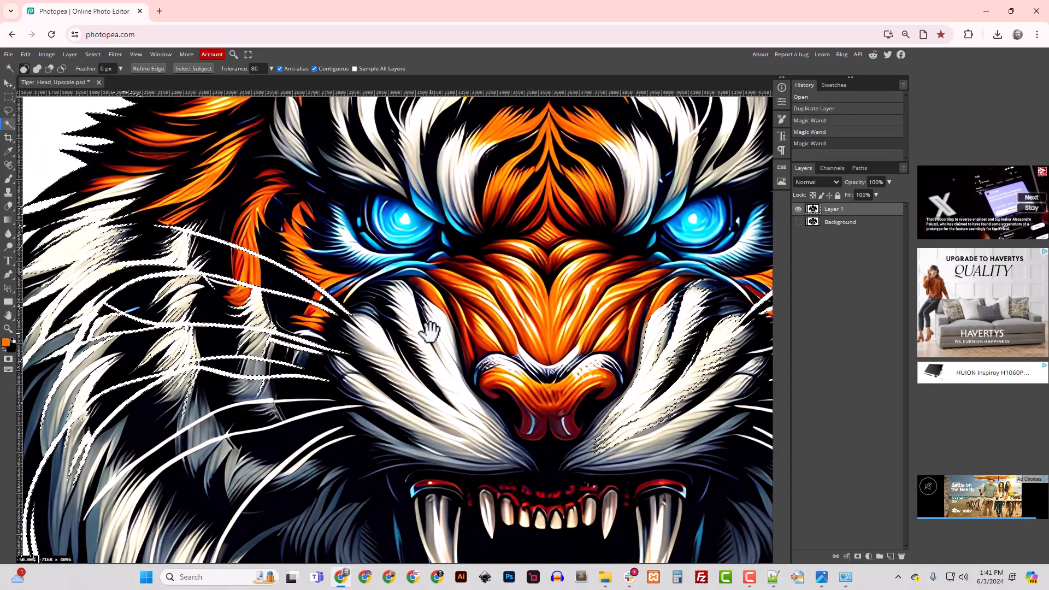
left_click_drag(358, 303, 469, 350)
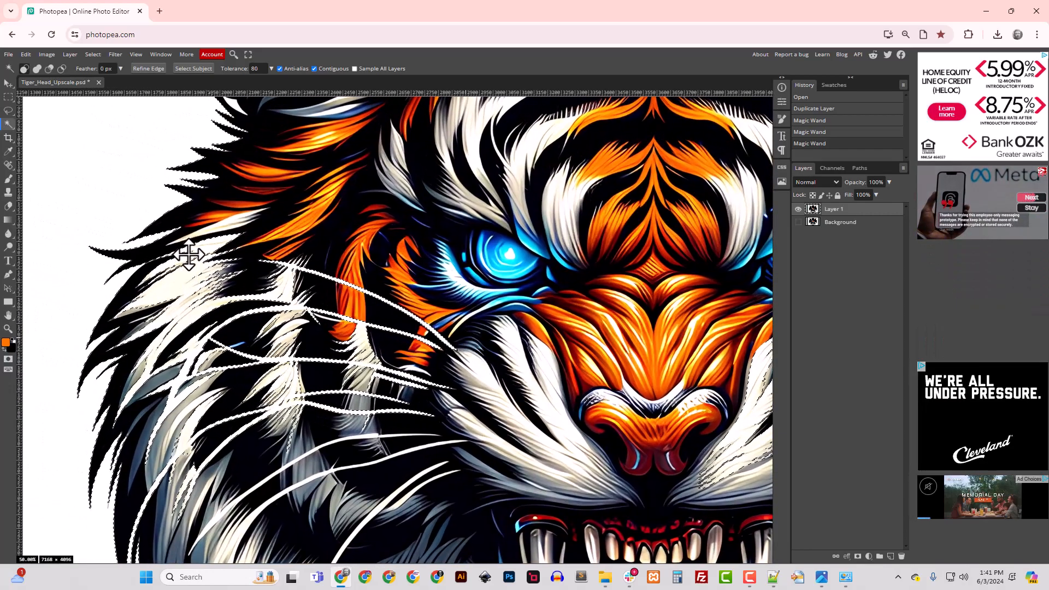
left_click_drag(337, 246, 346, 317)
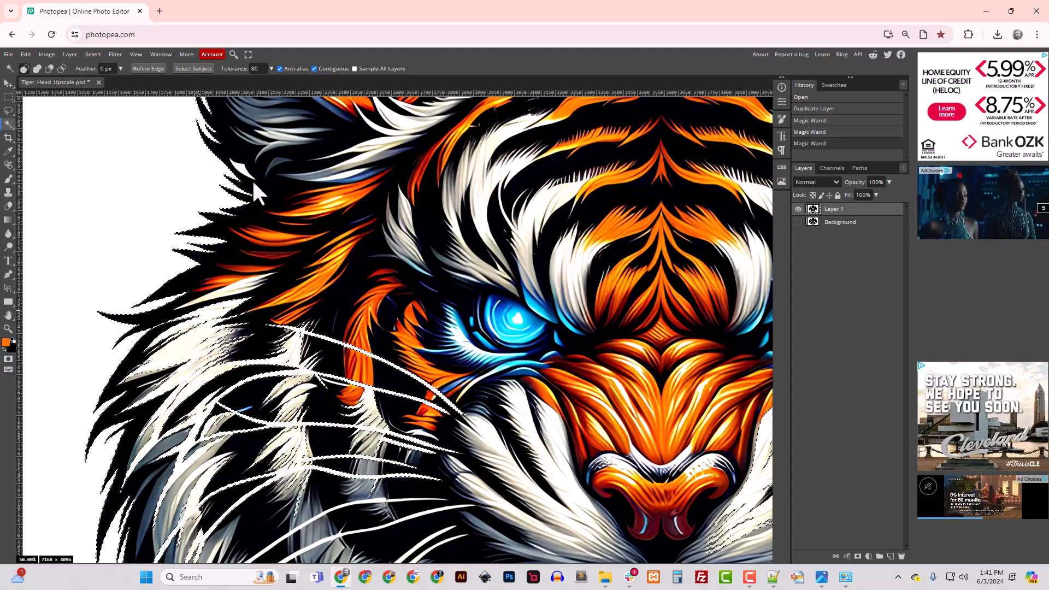
left_click_drag(404, 314, 364, 247)
left_click_drag(356, 385, 311, 293)
left_click_drag(601, 412, 403, 345)
left_click_drag(520, 416, 462, 465)
left_click_drag(640, 400, 517, 426)
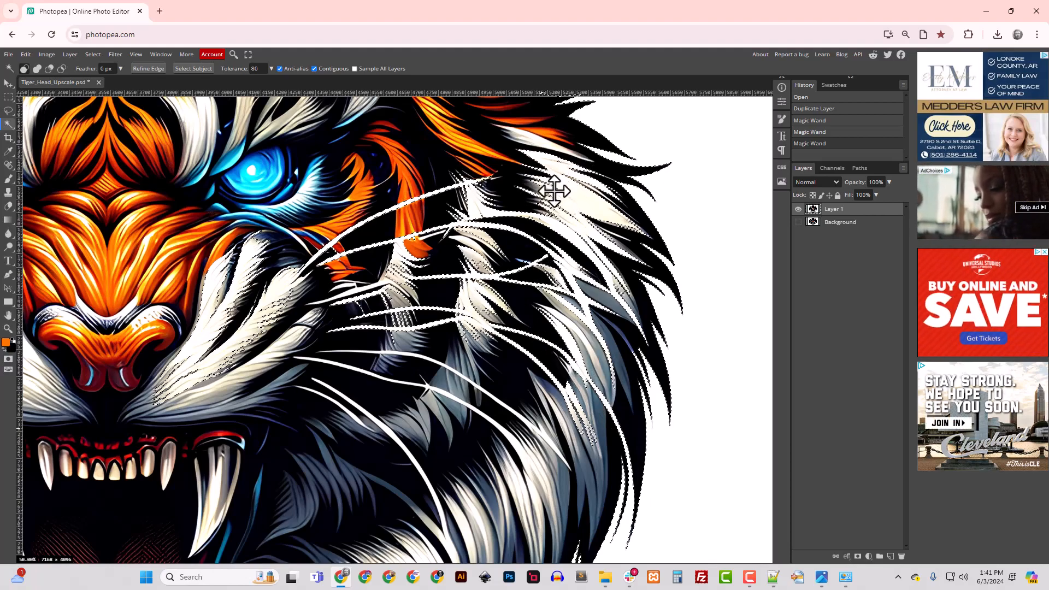
- Subtract the whiskers, muzzle and inner fur on the right side of the tiger's face from the selection with the Lasso
left_click(8, 112)
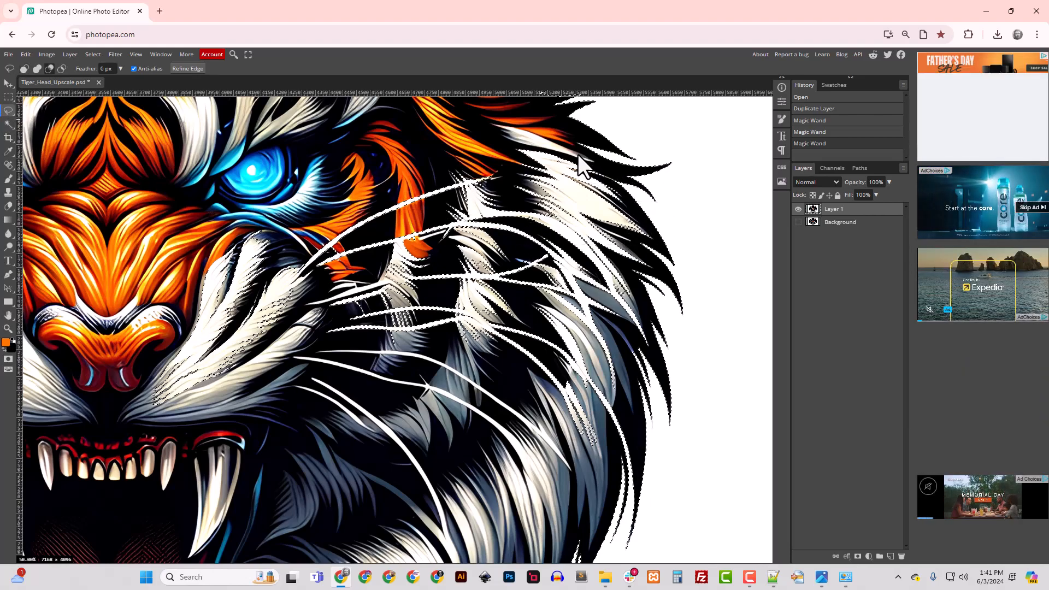
mouse_move(590, 159)
left_mouse_down()
mouse_move(656, 242)
mouse_move(636, 243)
mouse_move(656, 272)
mouse_move(626, 265)
mouse_move(632, 285)
left_mouse_up()
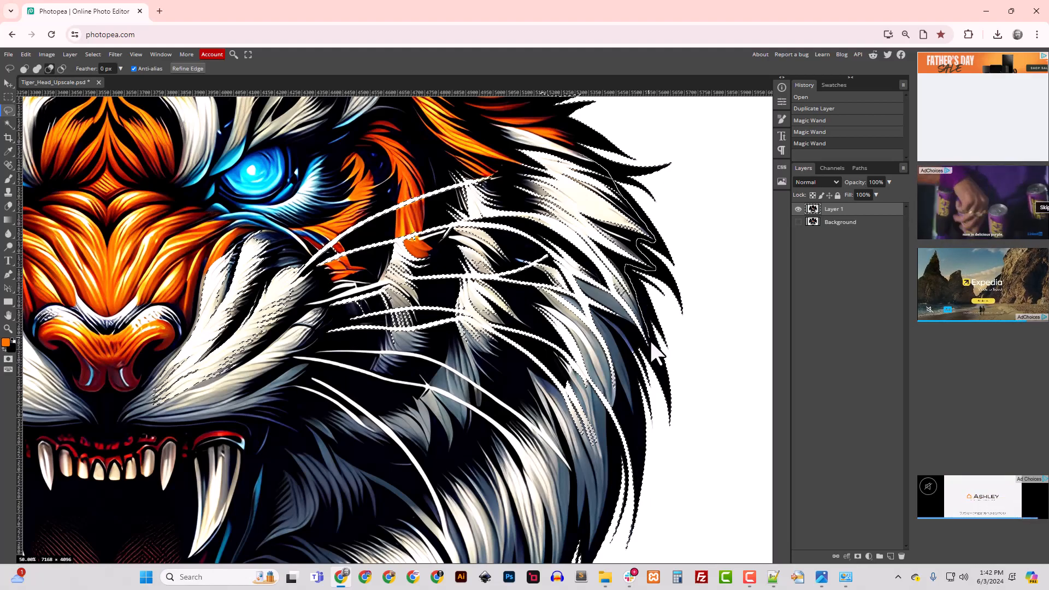
mouse_move(650, 352)
left_mouse_down()
mouse_move(638, 346)
mouse_move(630, 359)
mouse_move(634, 450)
left_mouse_up()
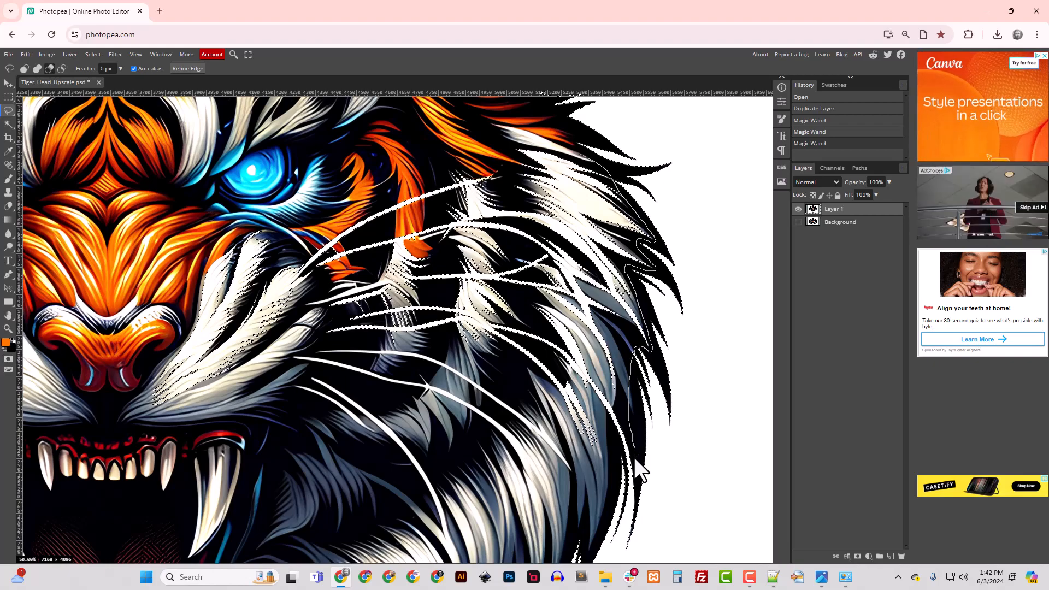
mouse_move(633, 456)
left_mouse_down()
mouse_move(606, 464)
mouse_move(541, 472)
mouse_move(218, 460)
mouse_move(133, 443)
mouse_move(103, 395)
mouse_move(129, 272)
left_mouse_up()
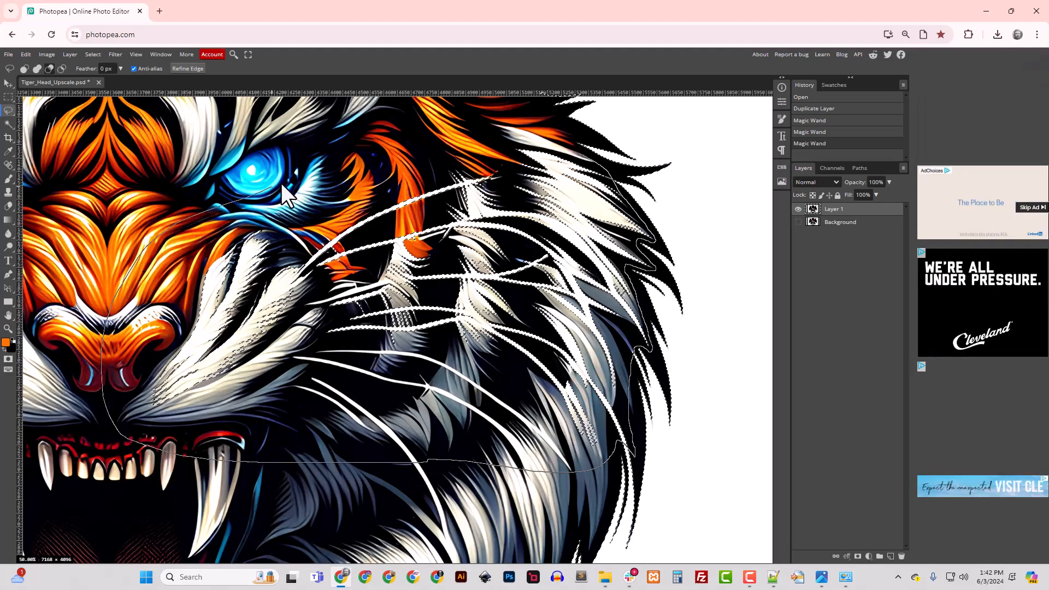
left_click_drag(280, 191, 412, 153)
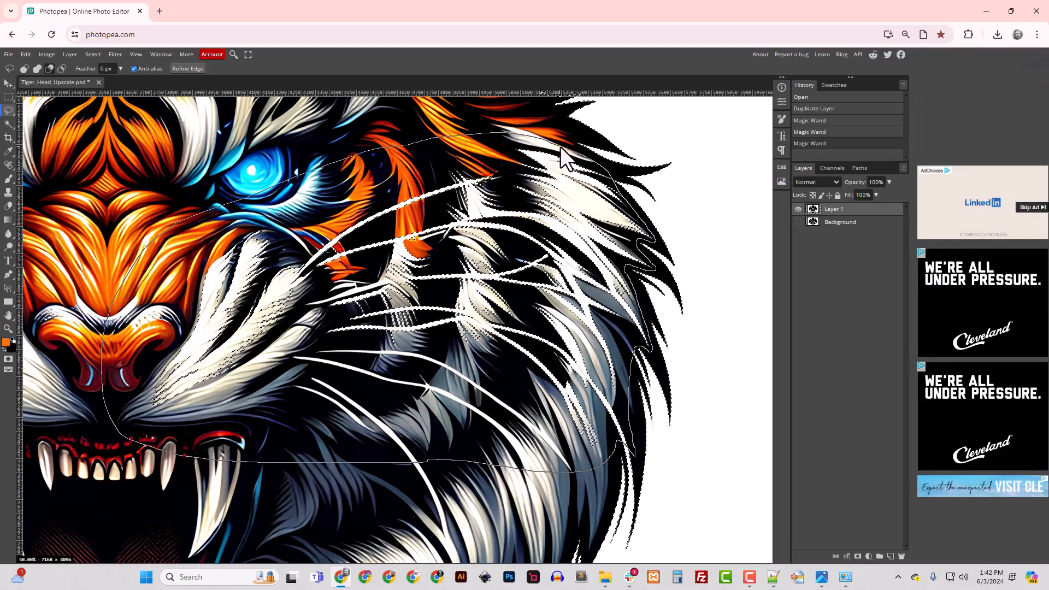
left_click_drag(561, 147, 560, 146)
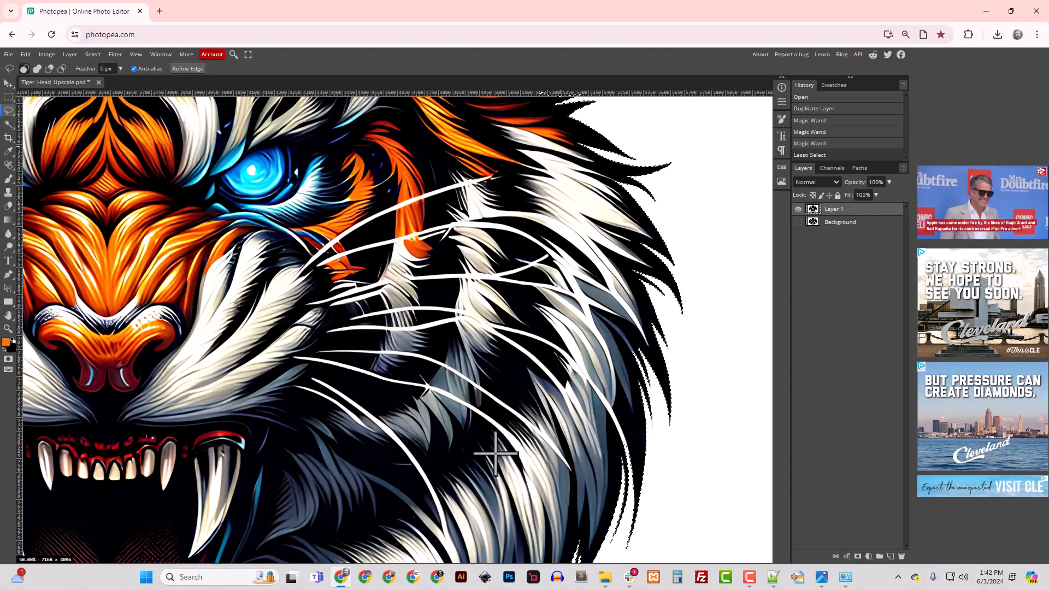
- Subtract the whiskers and inner fur on the left side of the face with the Lasso and delete the selected white background from Layer 1
left_click_drag(306, 363, 743, 334)
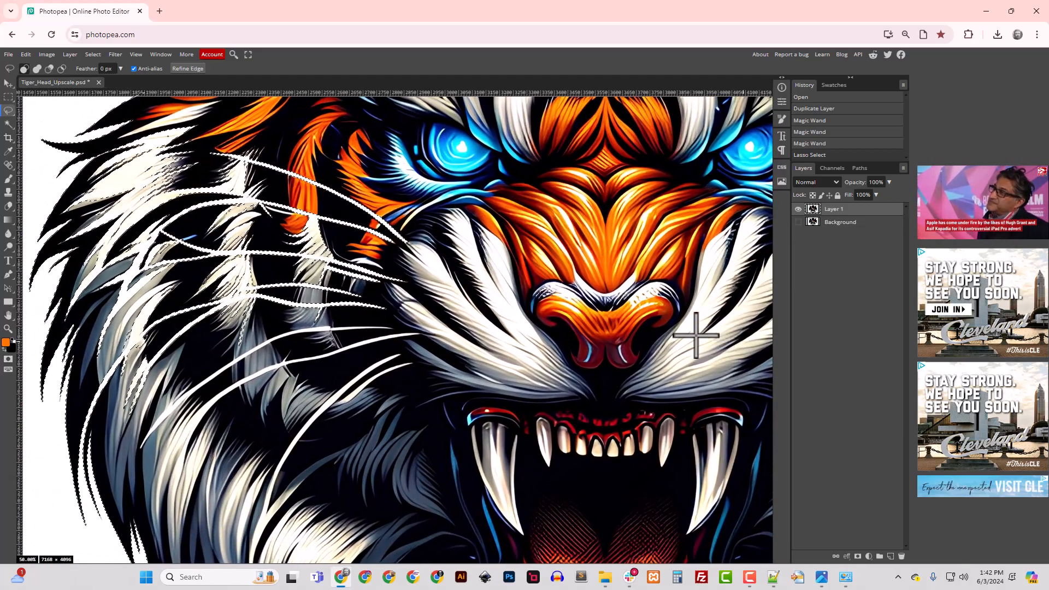
left_click_drag(517, 316, 606, 375)
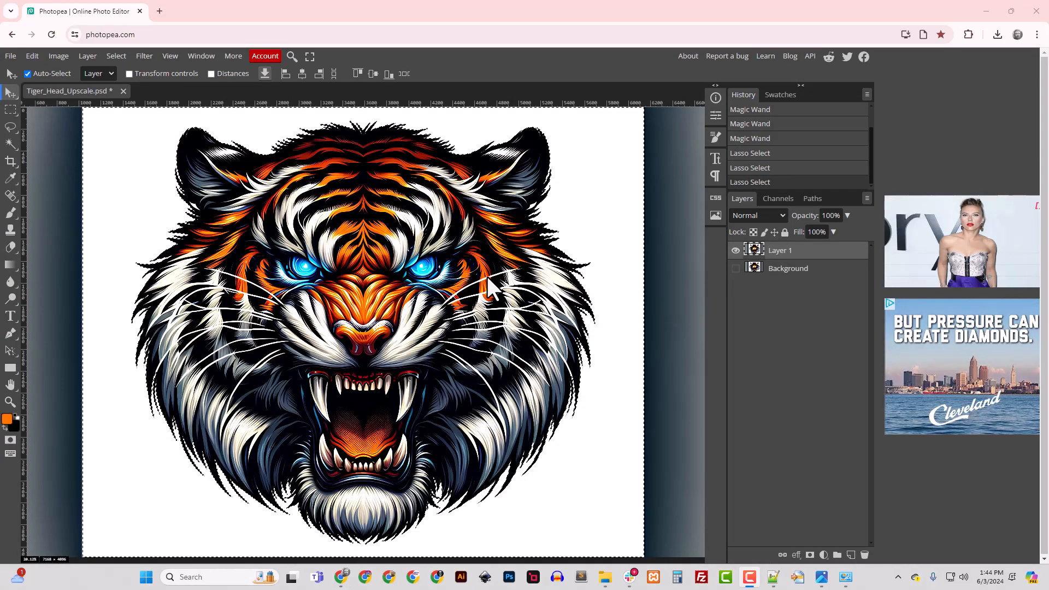
left_click(484, 276)
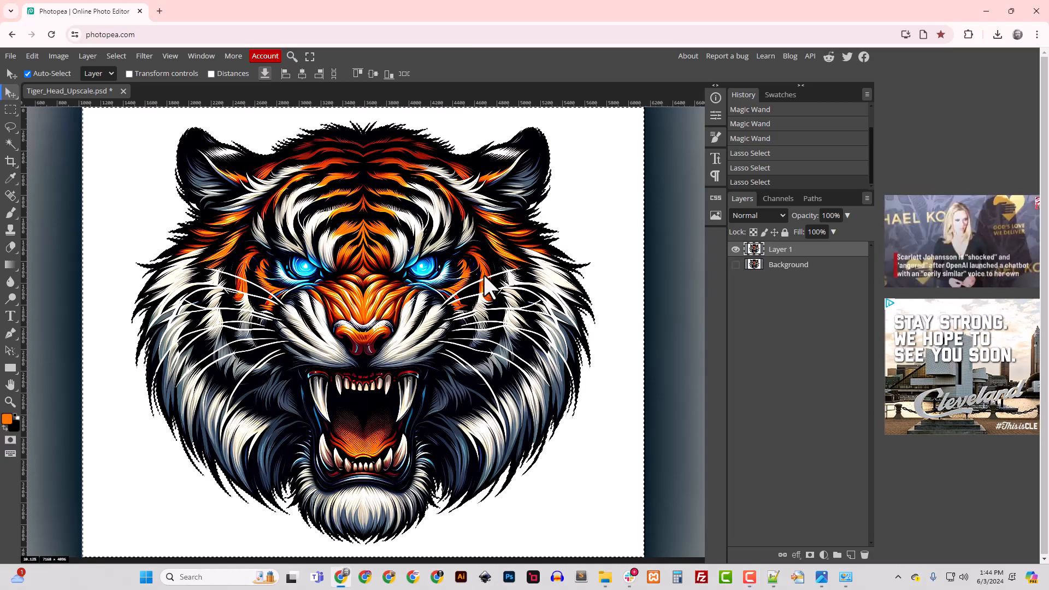
key("Delete")
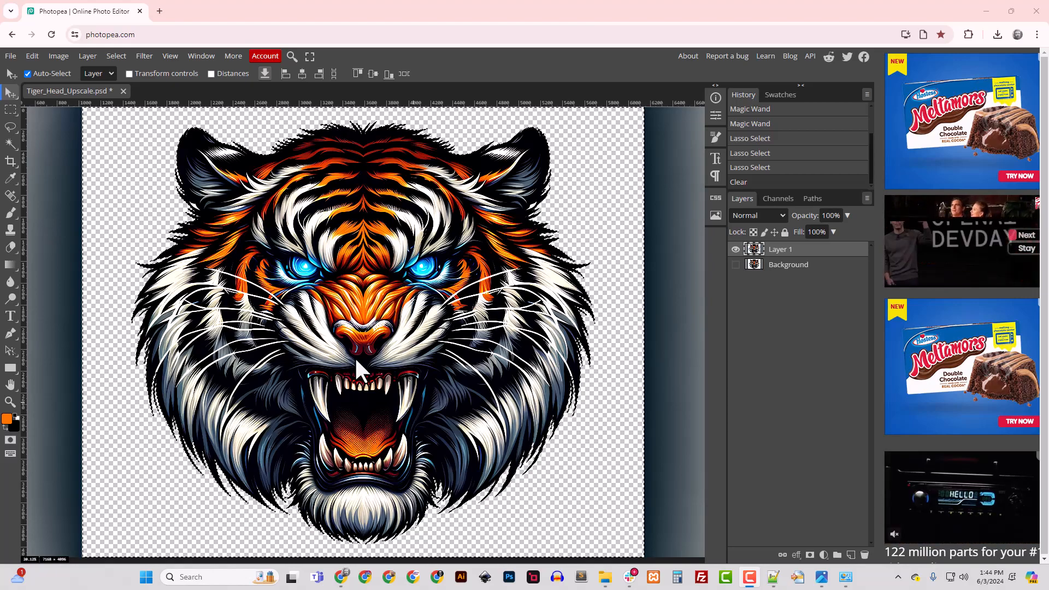
left_click(593, 378)
- Select the gradient strip along the image's left edge with a rectangle and delete it from Layer 1
key("ctrl+minus")
key("ctrl+minus")
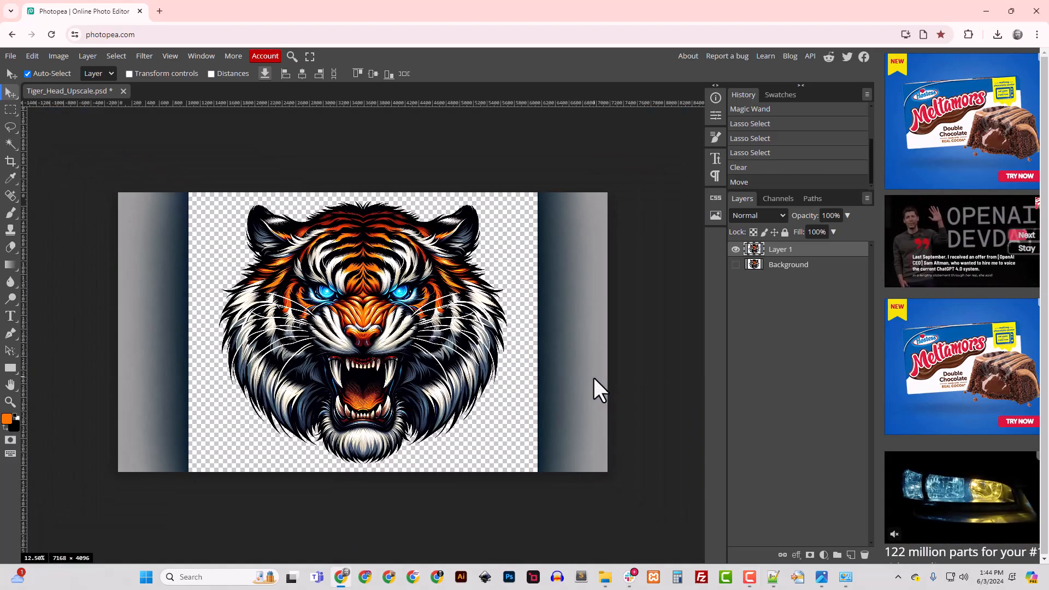
left_click(11, 110)
left_click_drag(197, 185, 52, 510)
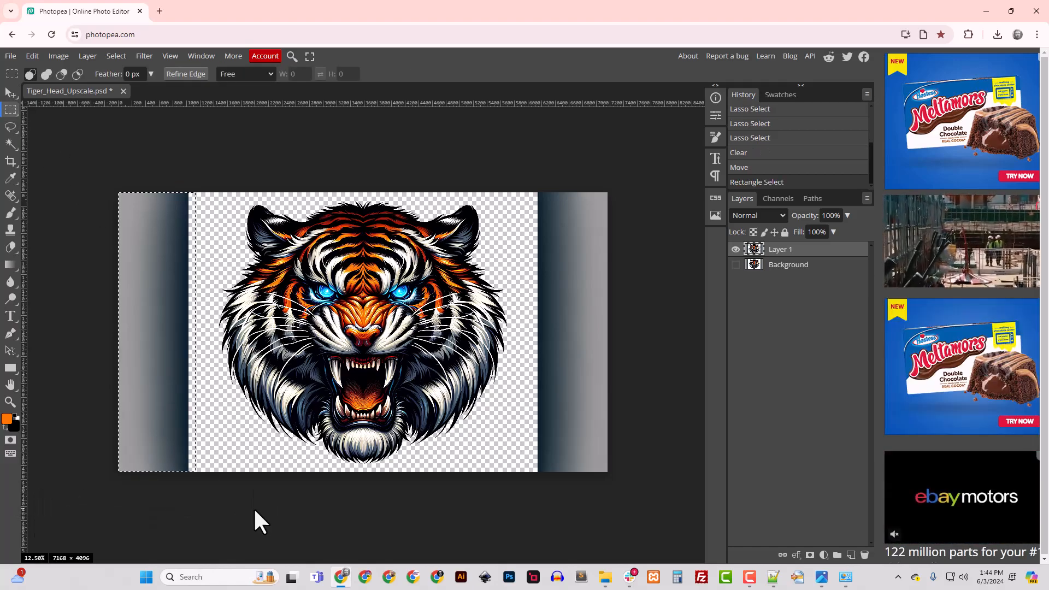
left_click(10, 92)
left_click(211, 248)
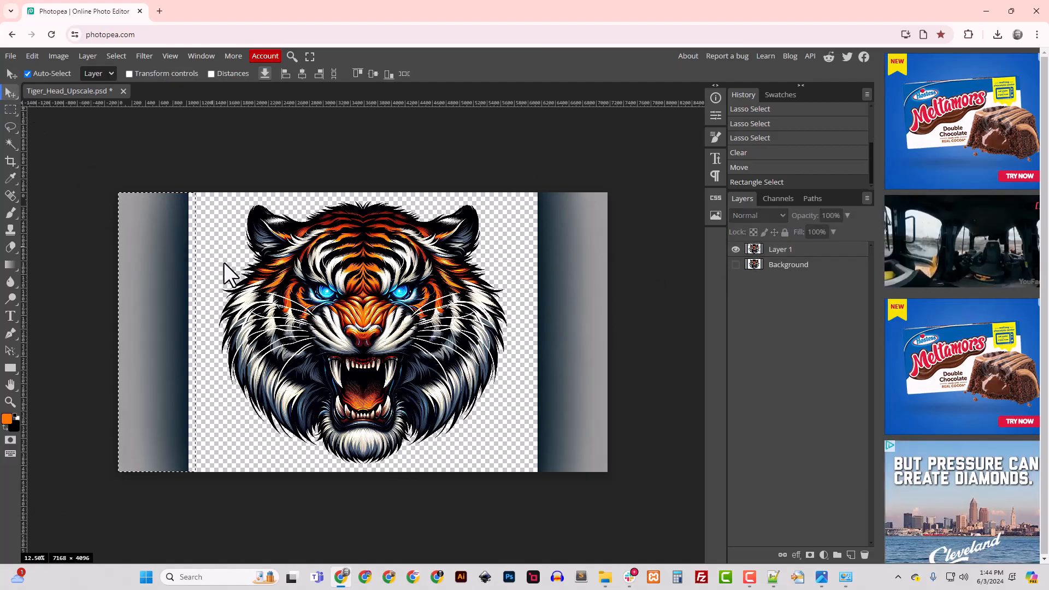
left_click(265, 306)
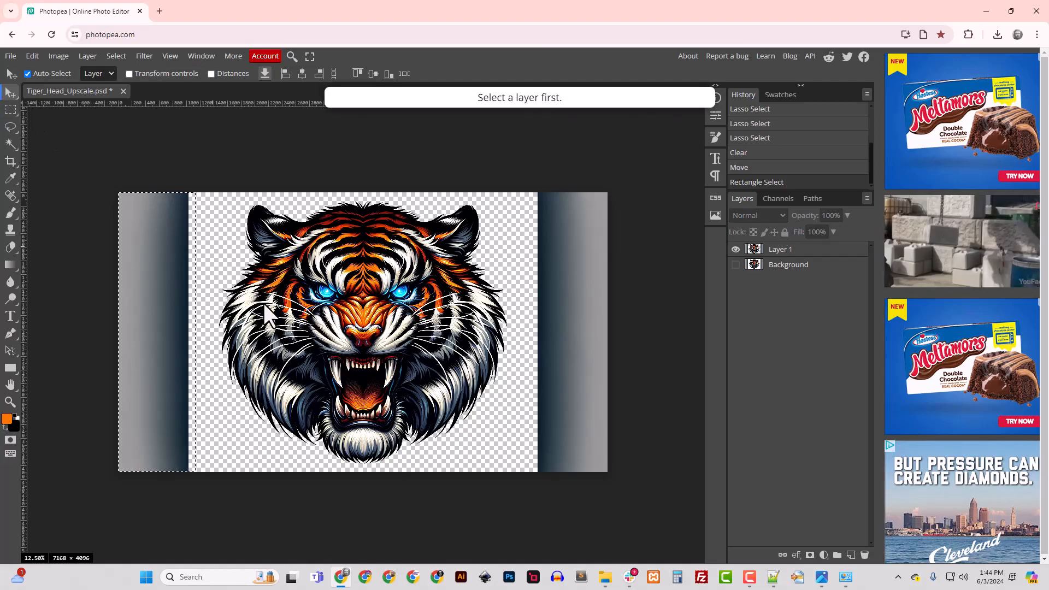
left_click(780, 251)
key("Delete")
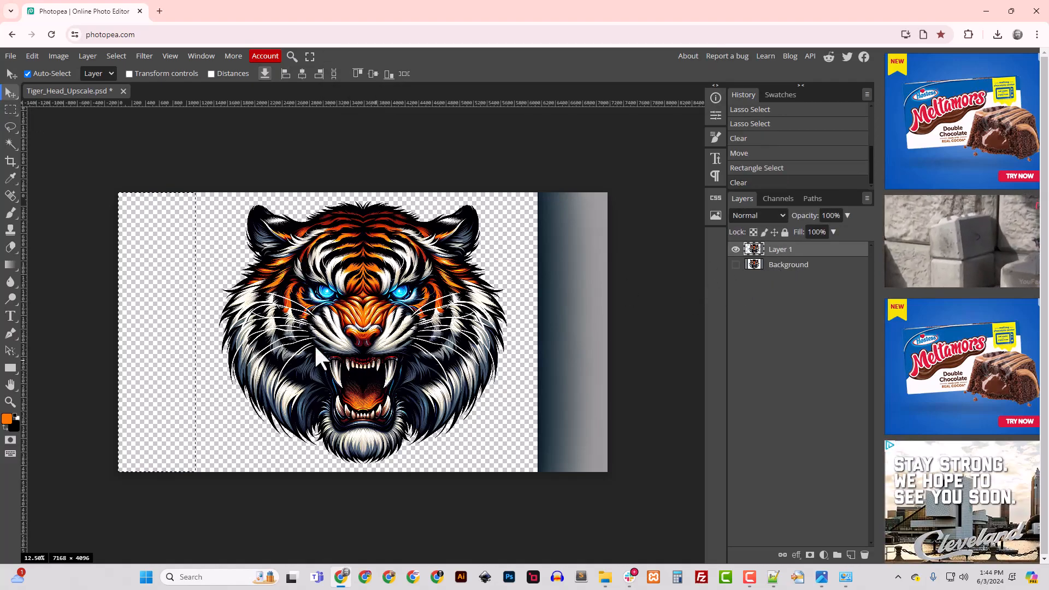
- Delete the gradient strip along the image's right edge using a rectangular selection and deselect
left_click(11, 109)
left_click_drag(526, 192, 673, 495)
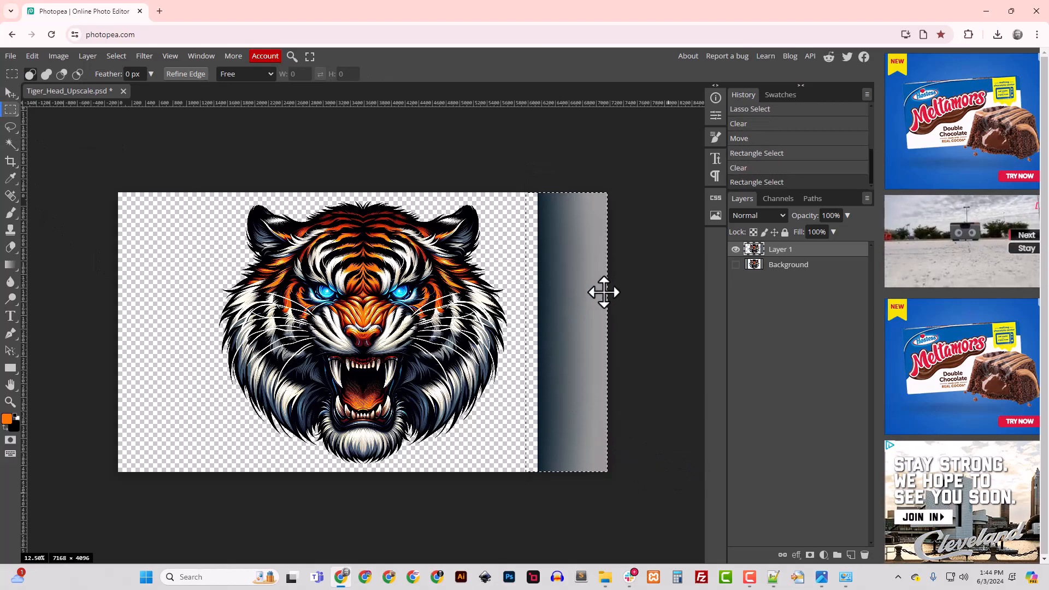
key("Delete")
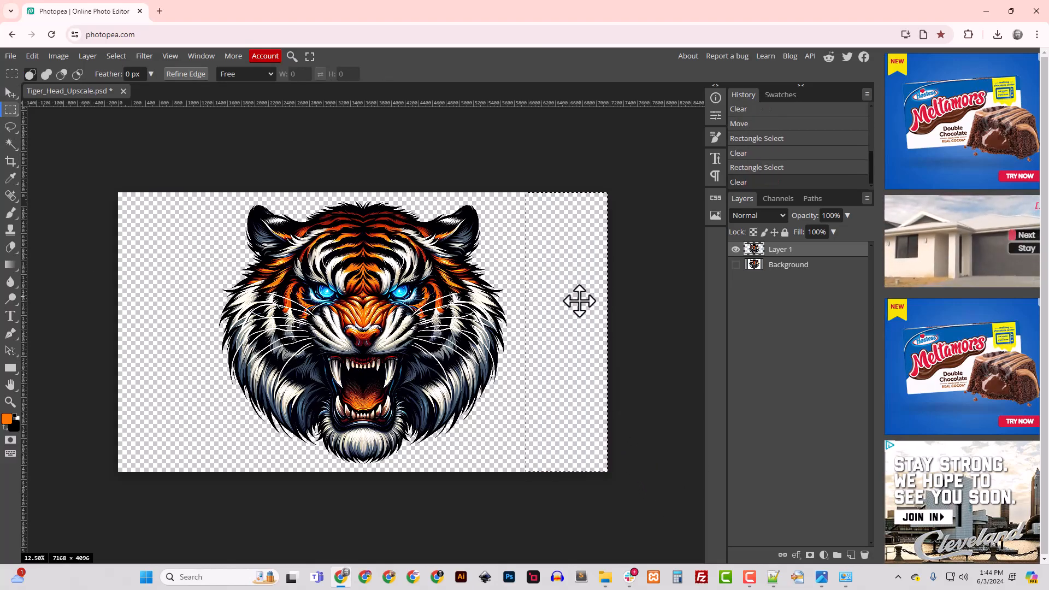
left_click(11, 92)
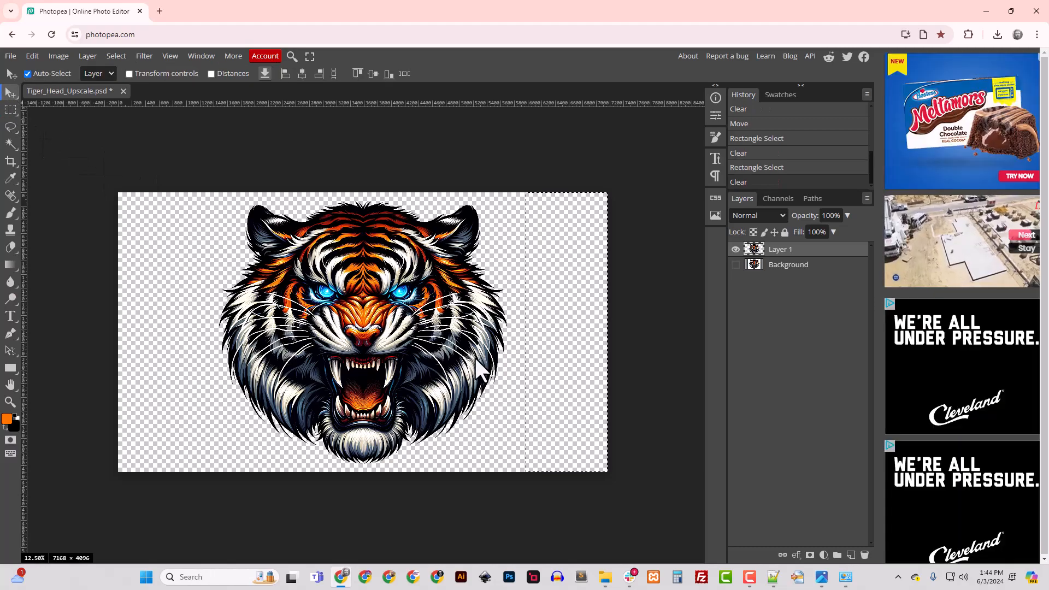
key("ctrl+d")
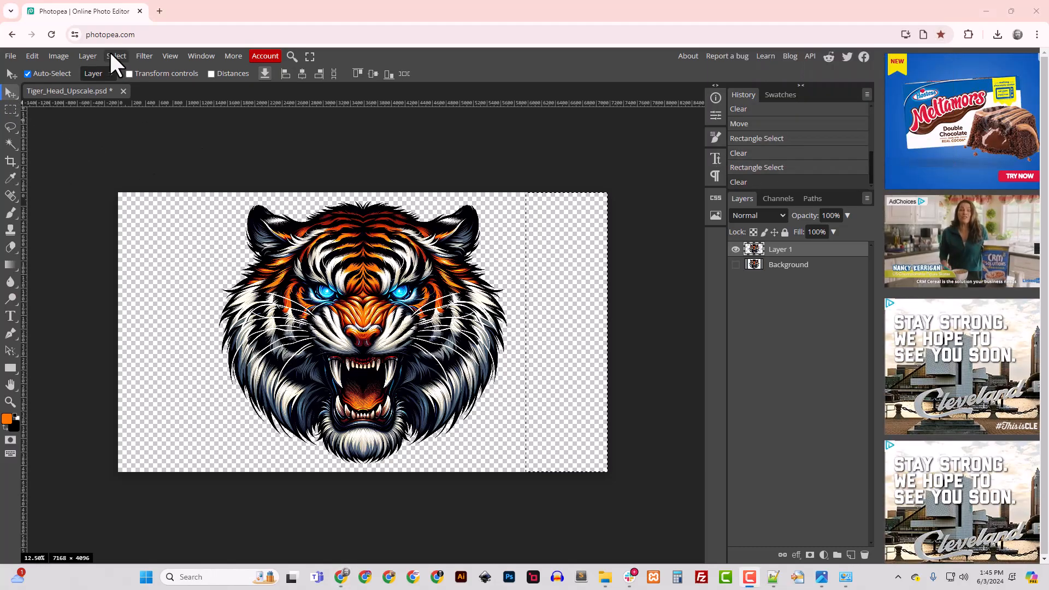
left_click(115, 56)
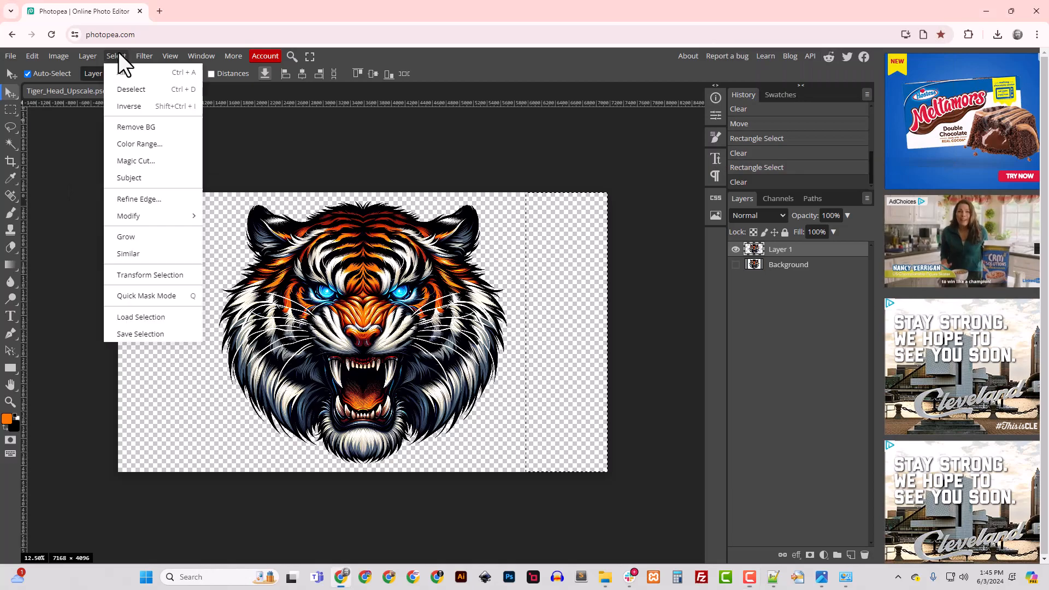
left_click(130, 90)
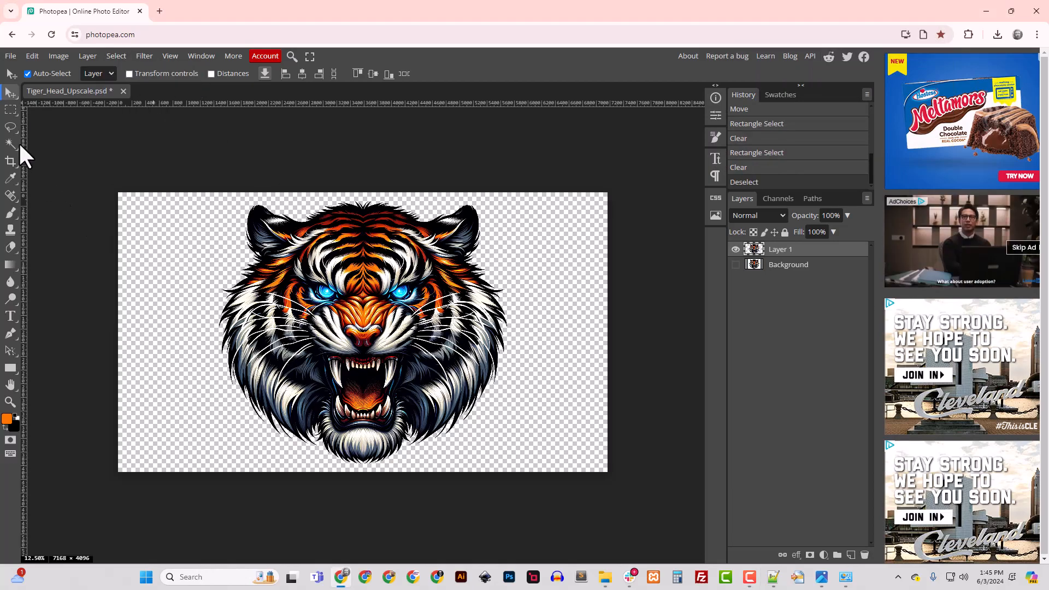
- Try deleting the left half of the tiger head with a rectangular selection, undo the deletion and deselect
left_click(11, 110)
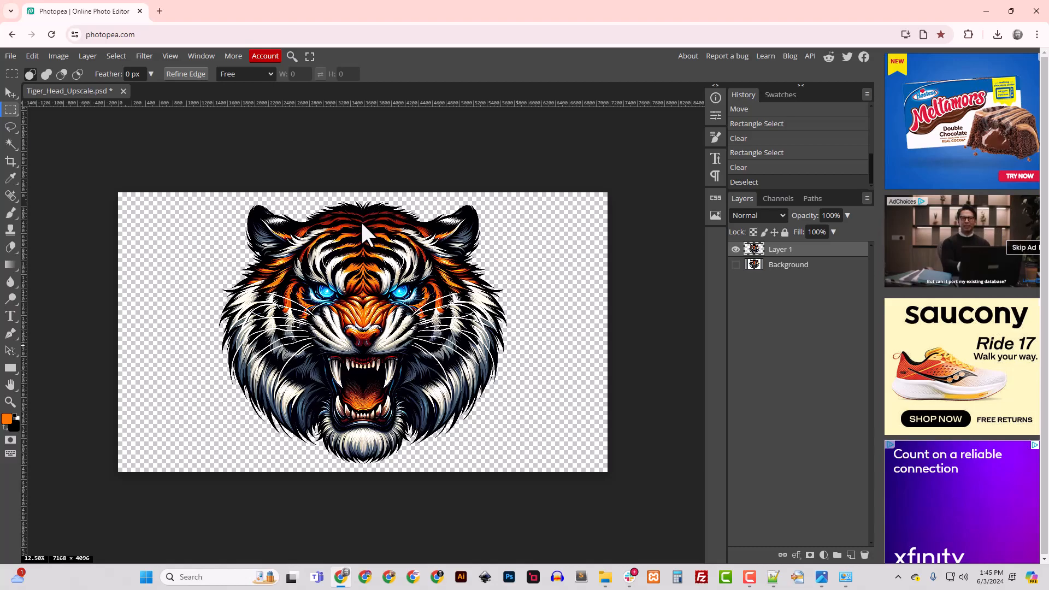
left_click_drag(359, 188, 199, 495)
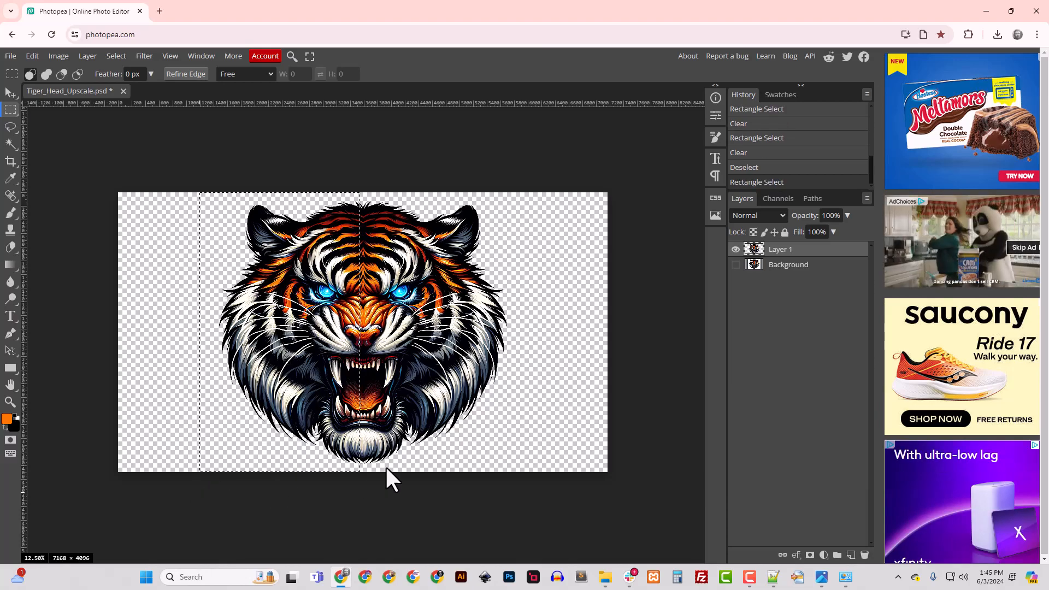
key("Delete")
key("ctrl+d")
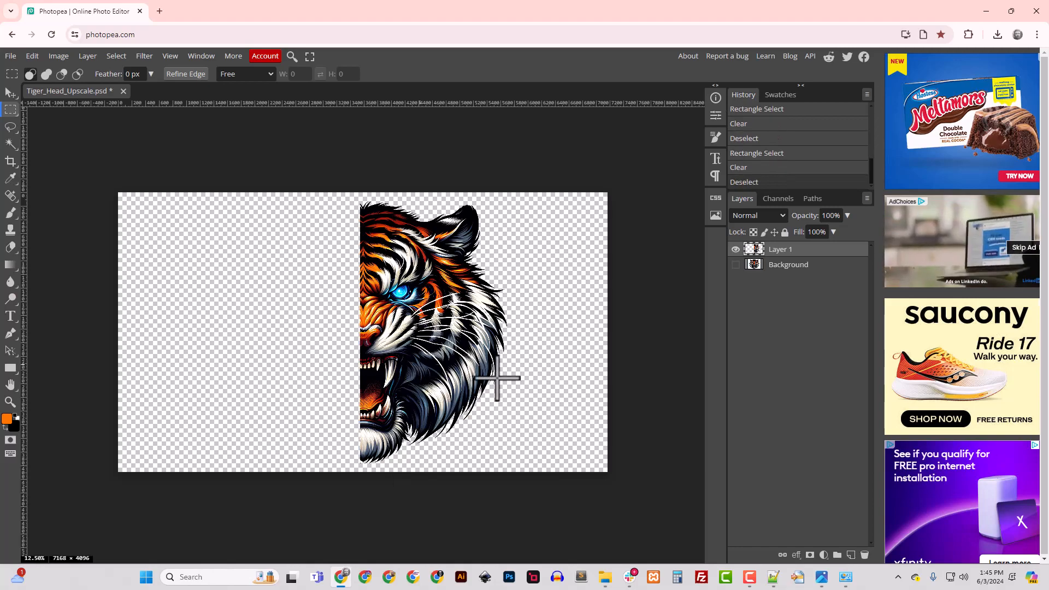
key("ctrl+plus")
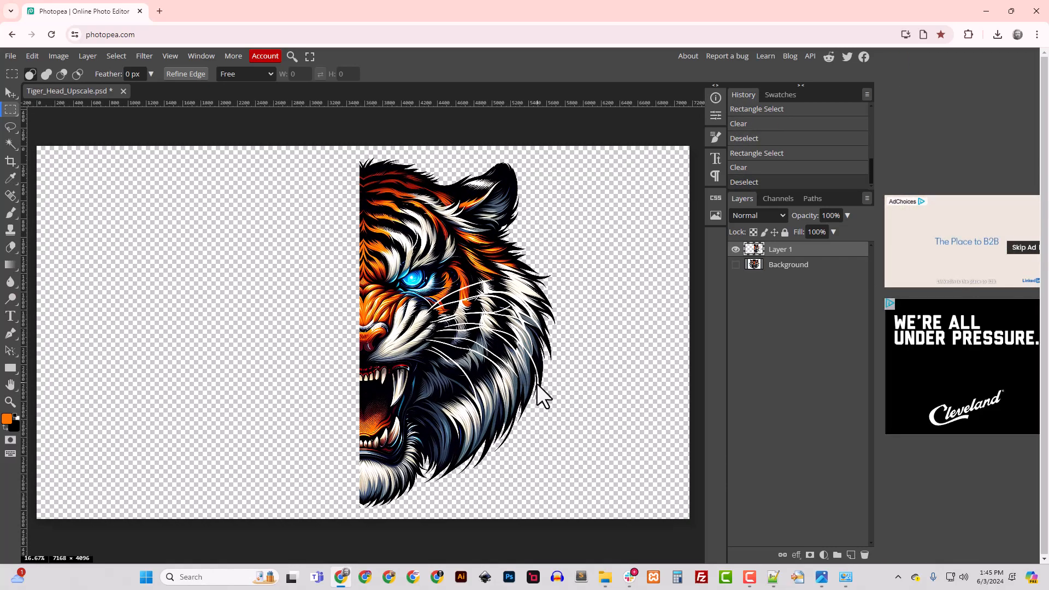
key("ctrl+z")
key("ctrl+z")
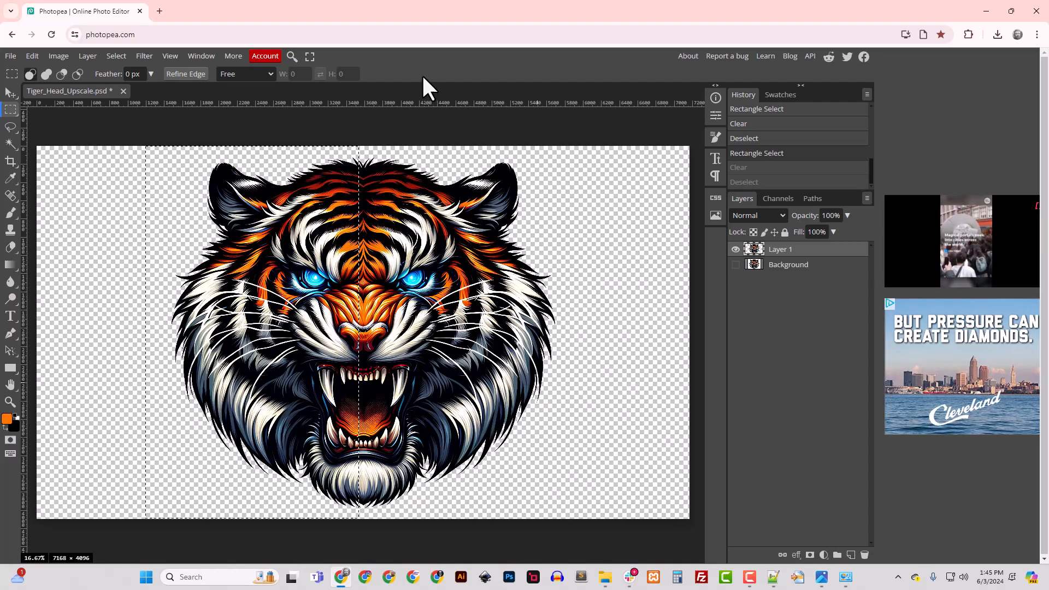
key("ctrl+d")
- Inspect the cut-out tiger head up close against the transparent background, from the ears down to the mouth
key("ctrl+plus")
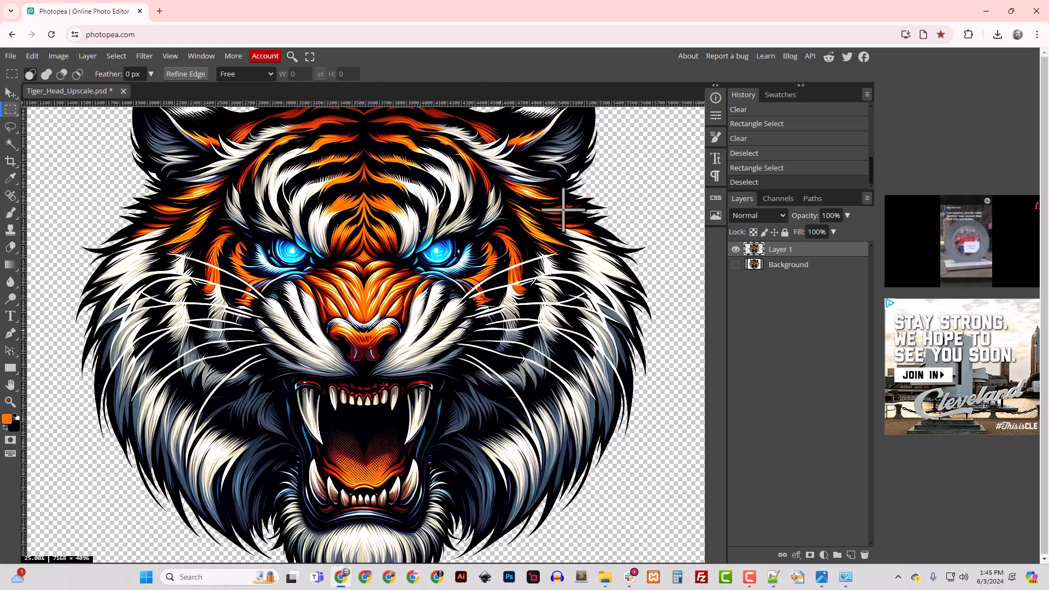
left_click_drag(464, 289, 429, 464)
left_click_drag(424, 376, 426, 246)
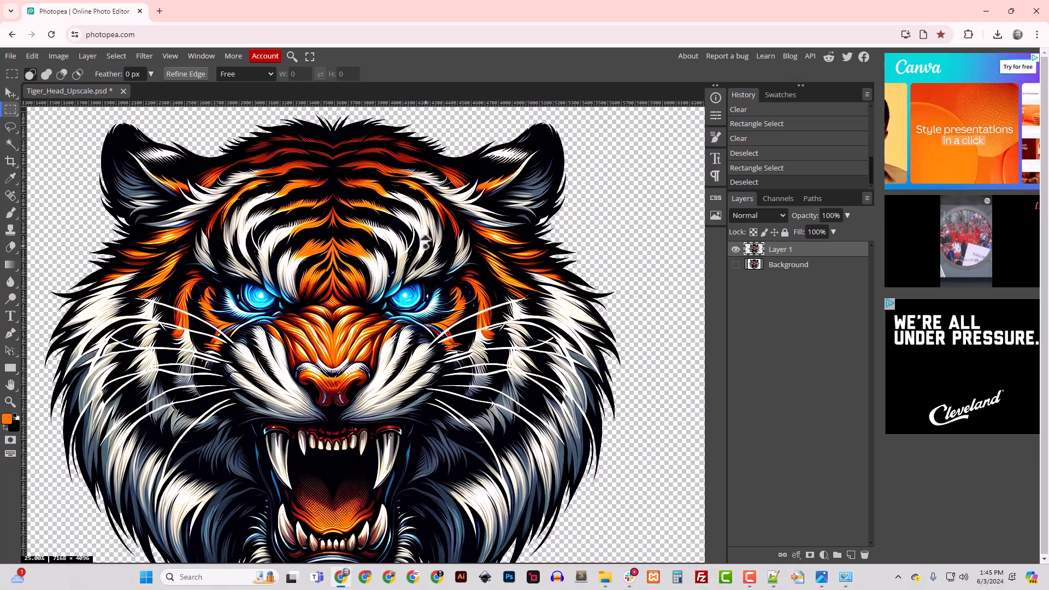
- Add a 5 px black stroke layer style to Layer 1, positioned inside the tiger head's edge
right_click(766, 251)
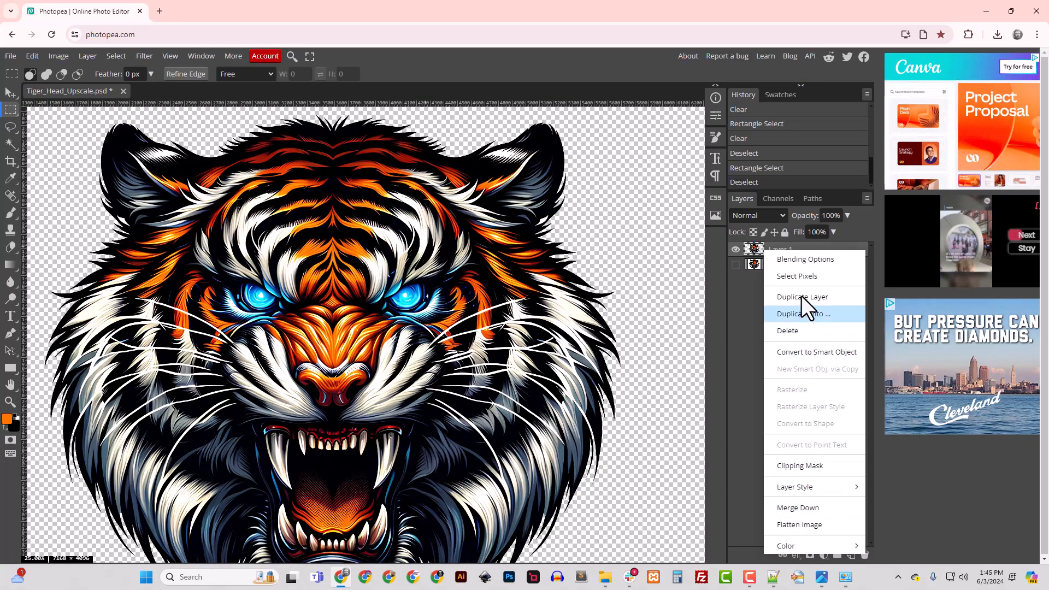
left_click(802, 260)
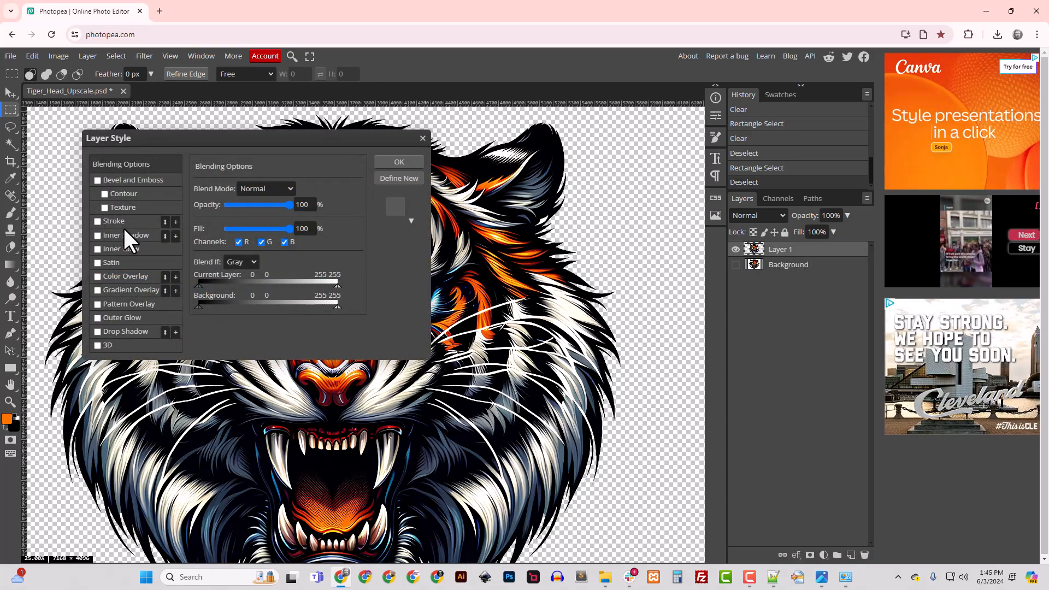
left_click(99, 221)
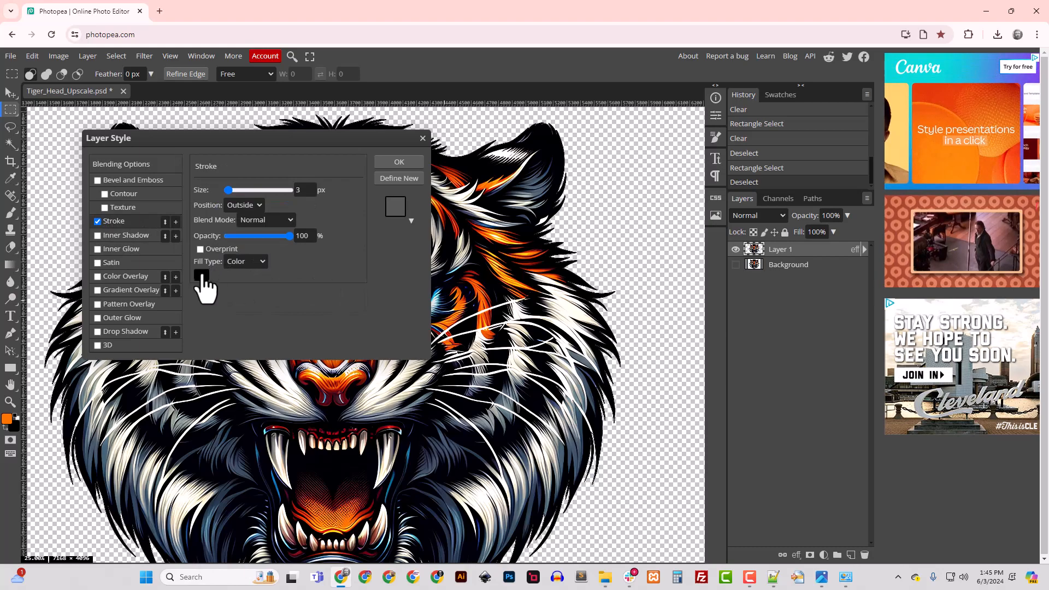
left_click(260, 205)
left_click(246, 218)
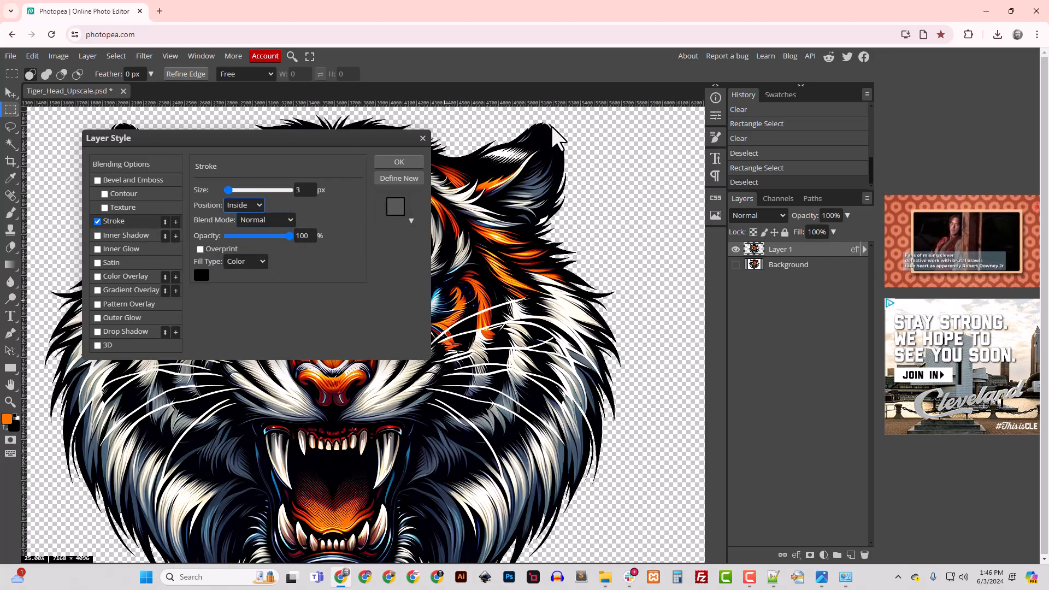
left_click(297, 191)
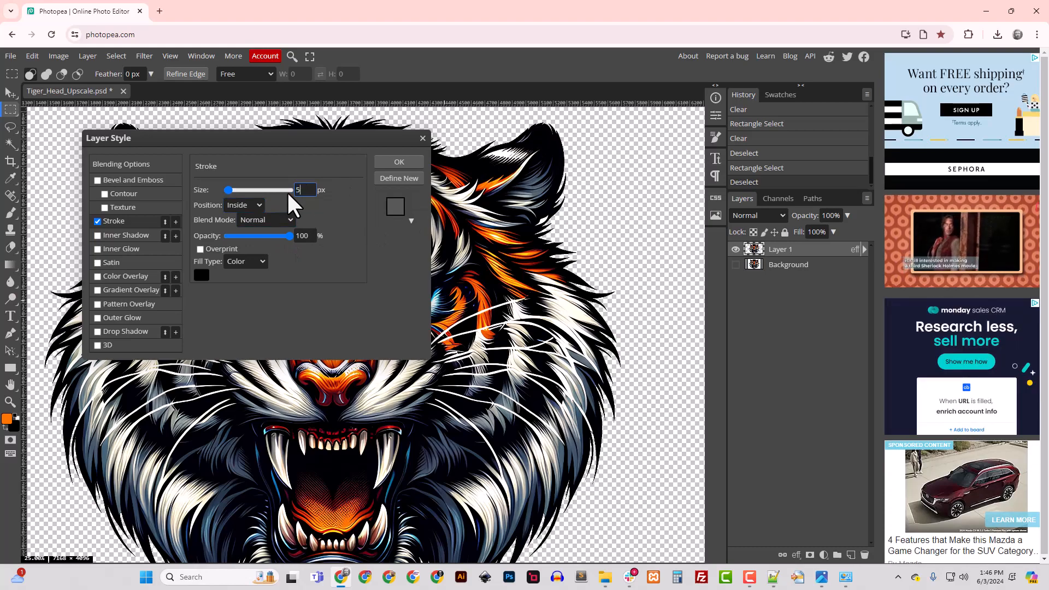
left_click(202, 274)
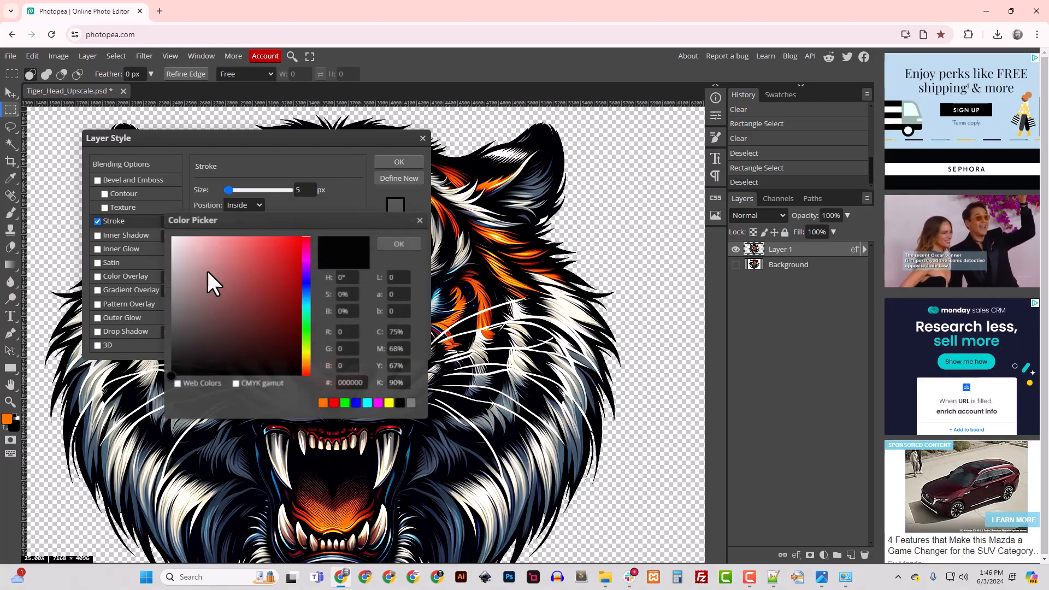
left_click(553, 138)
left_click(395, 244)
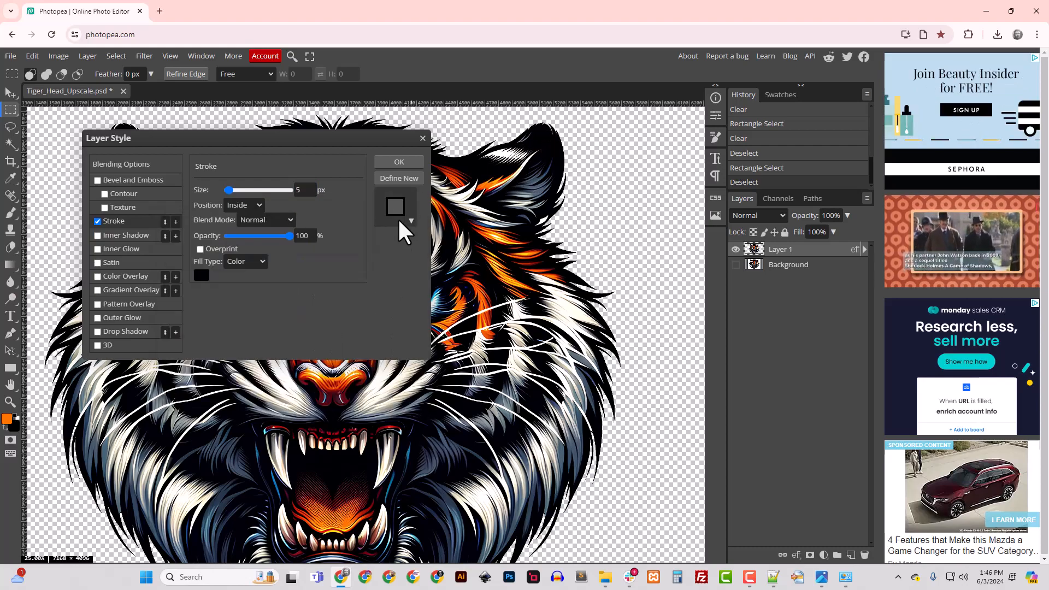
left_click(398, 160)
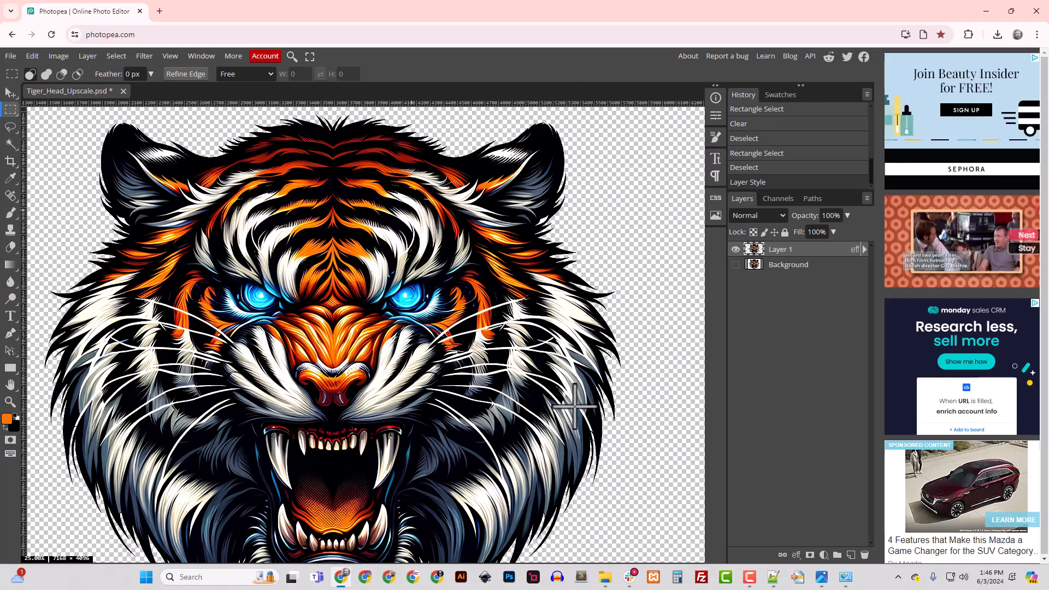
- Check the stroked fur edge up close and rasterize Layer 1's layer style
left_click_drag(604, 437, 481, 356)
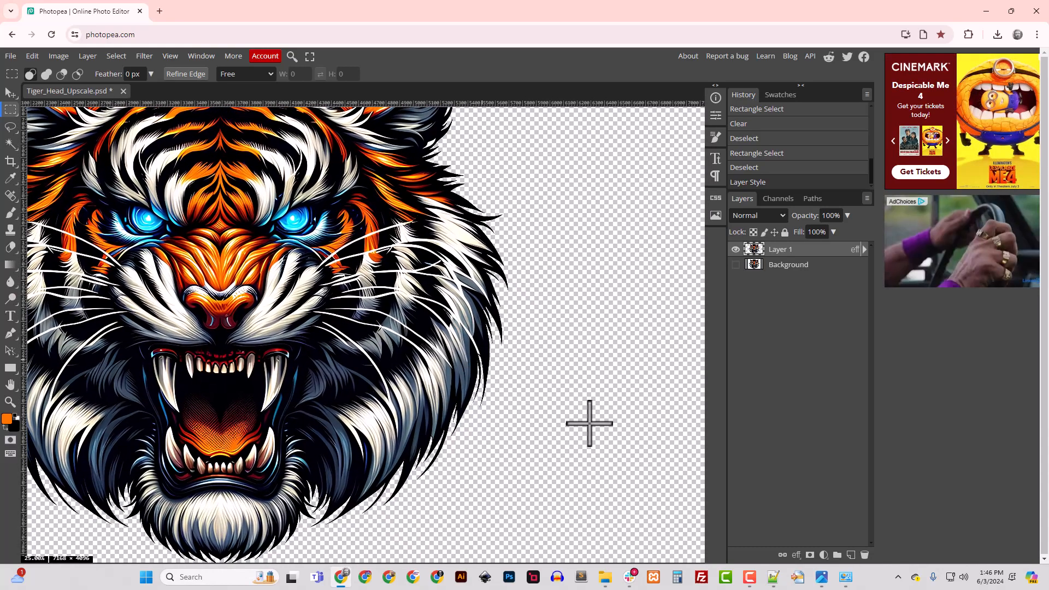
key("ctrl+plus")
key("ctrl+plus")
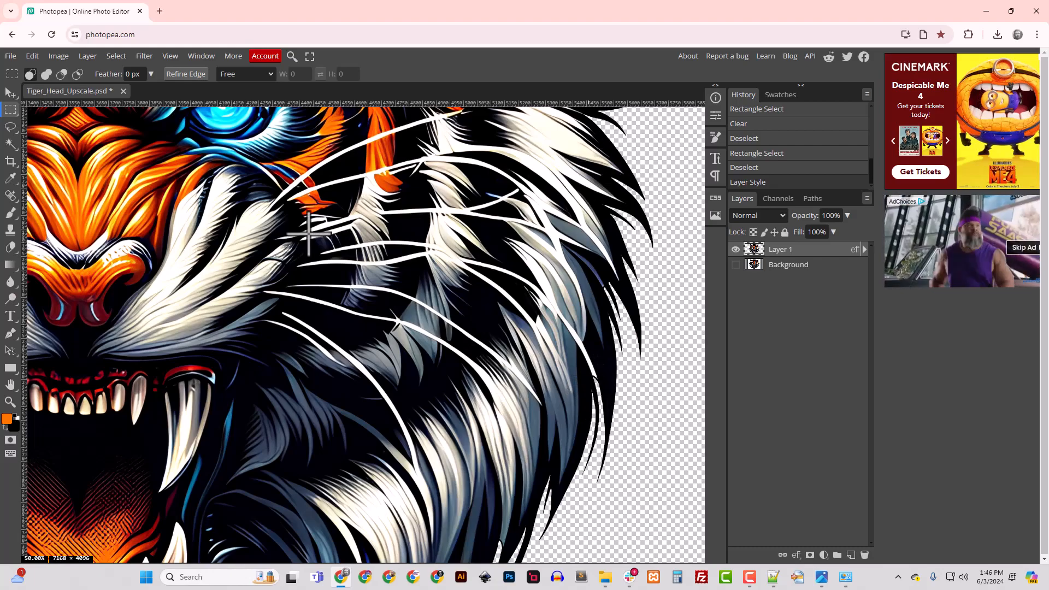
right_click(771, 249)
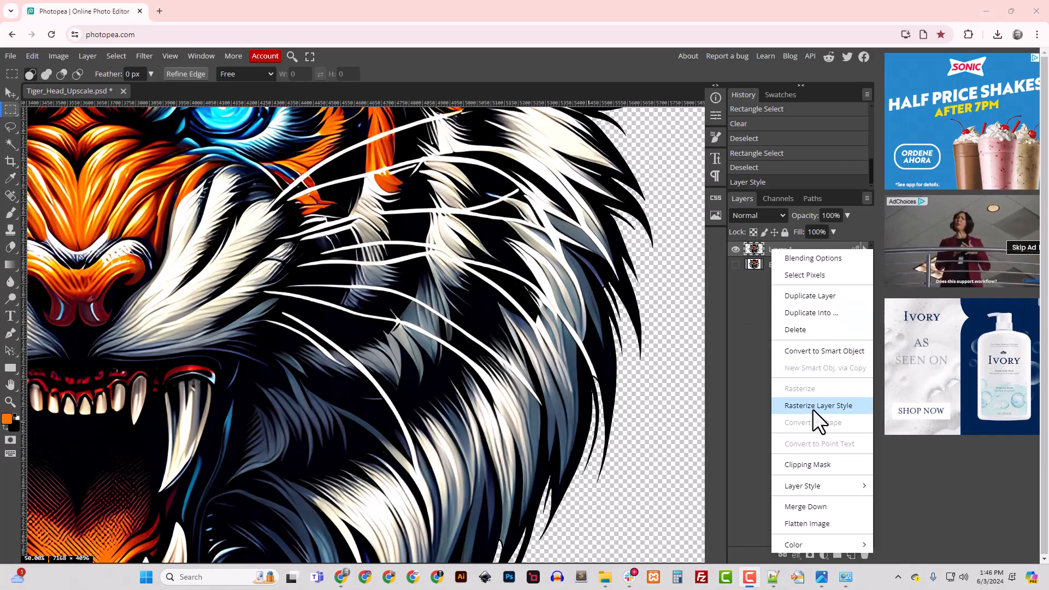
right_click(781, 244)
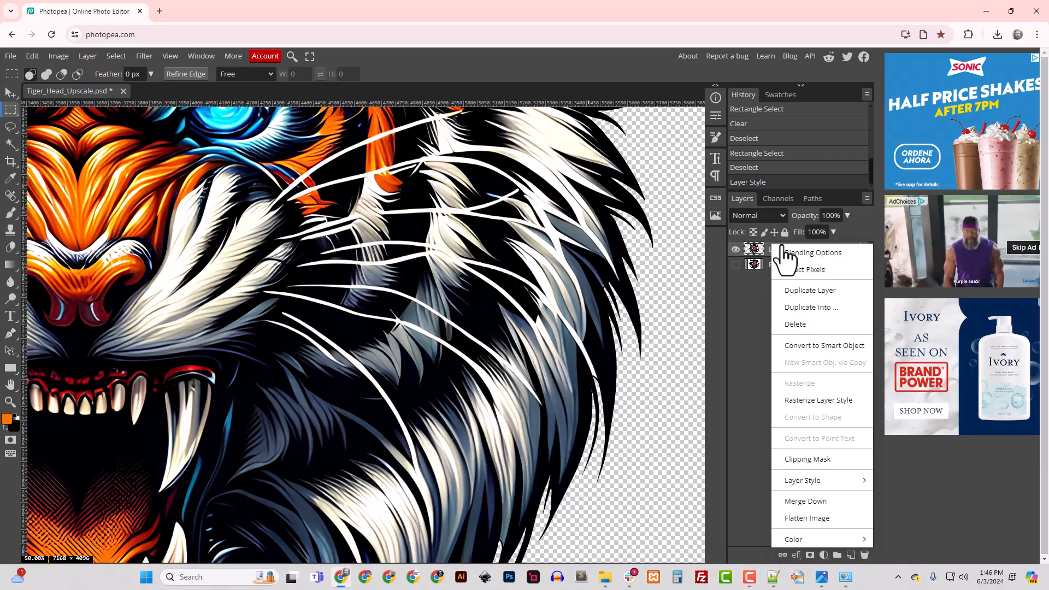
left_click(799, 402)
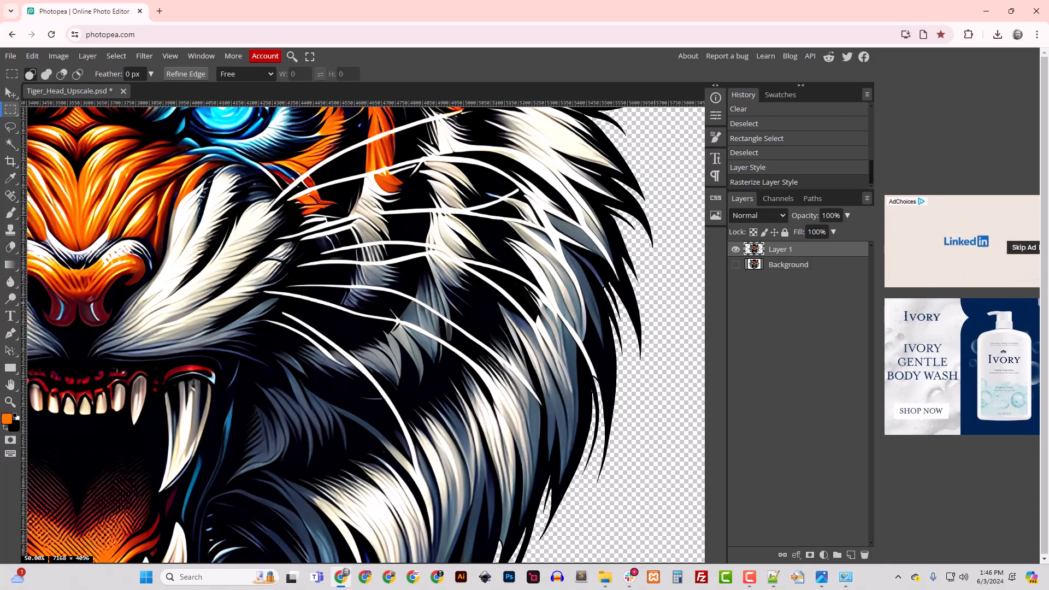
- Delete the left half of the tiger head using a full-height rectangular selection ending at its centre line, and deselect
key("ctrl+0")
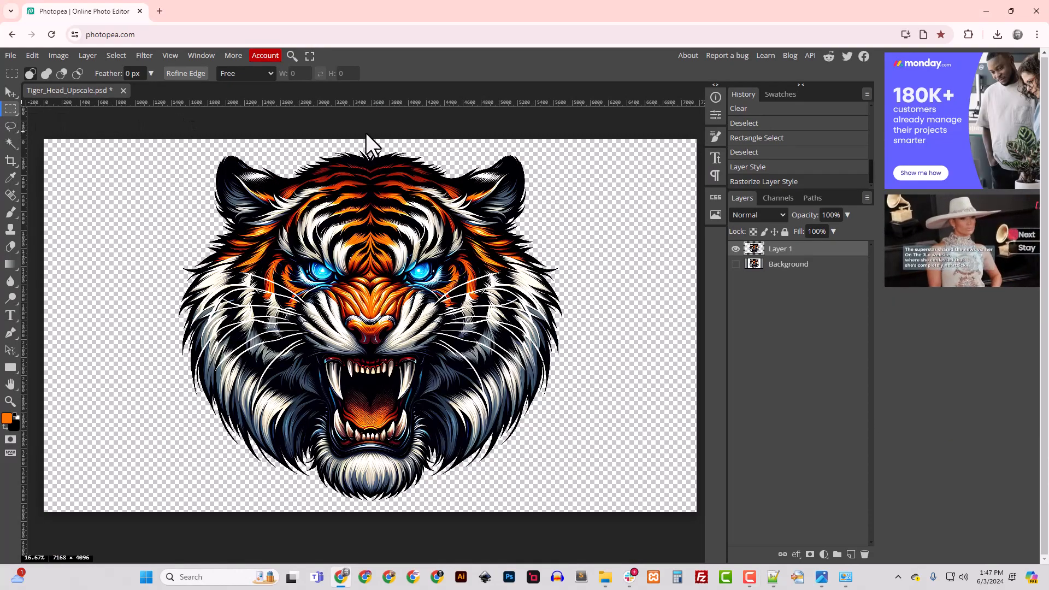
left_click_drag(365, 133, 160, 511)
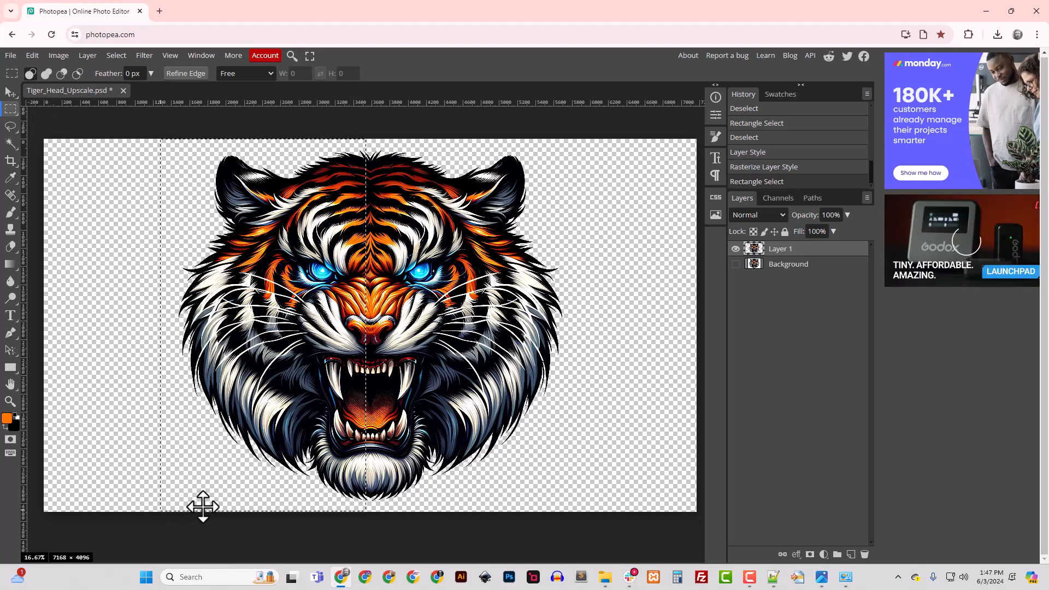
key("Delete")
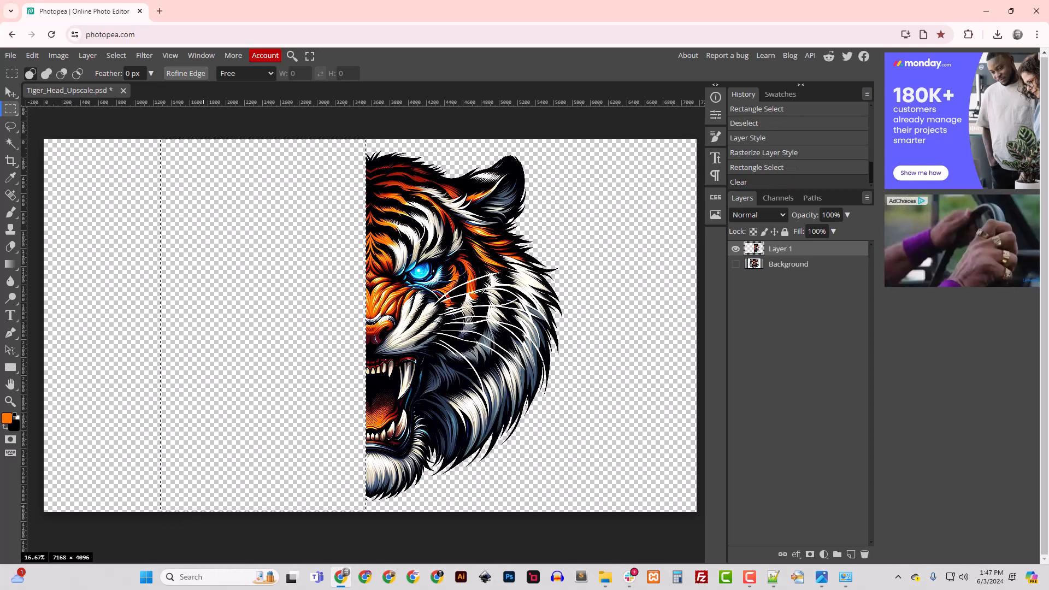
key("ctrl+d")
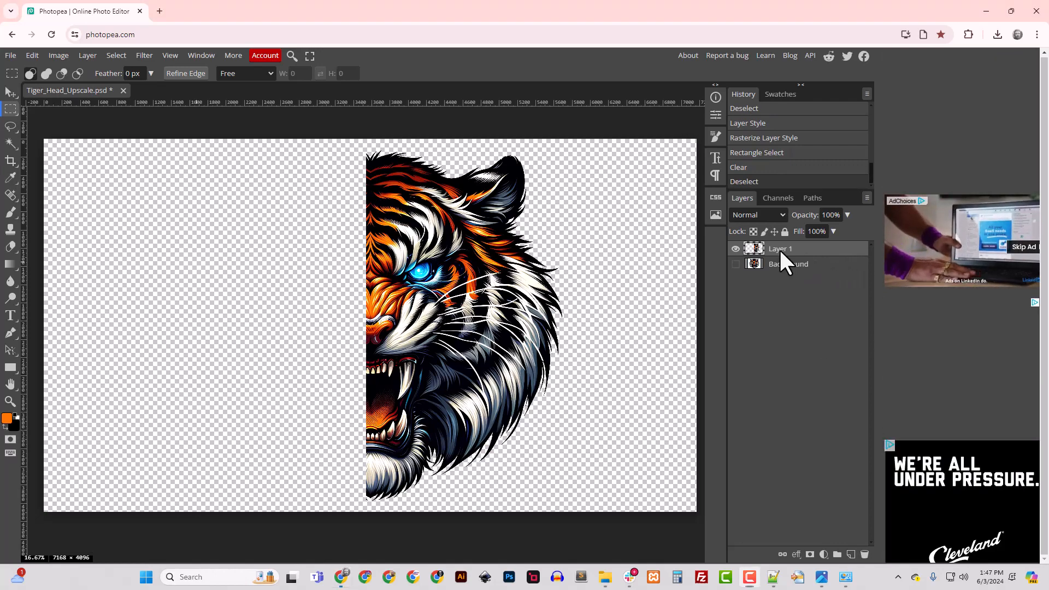
- Rename Layer 1 as Tiger
double_click(780, 248)
type("Tiger")
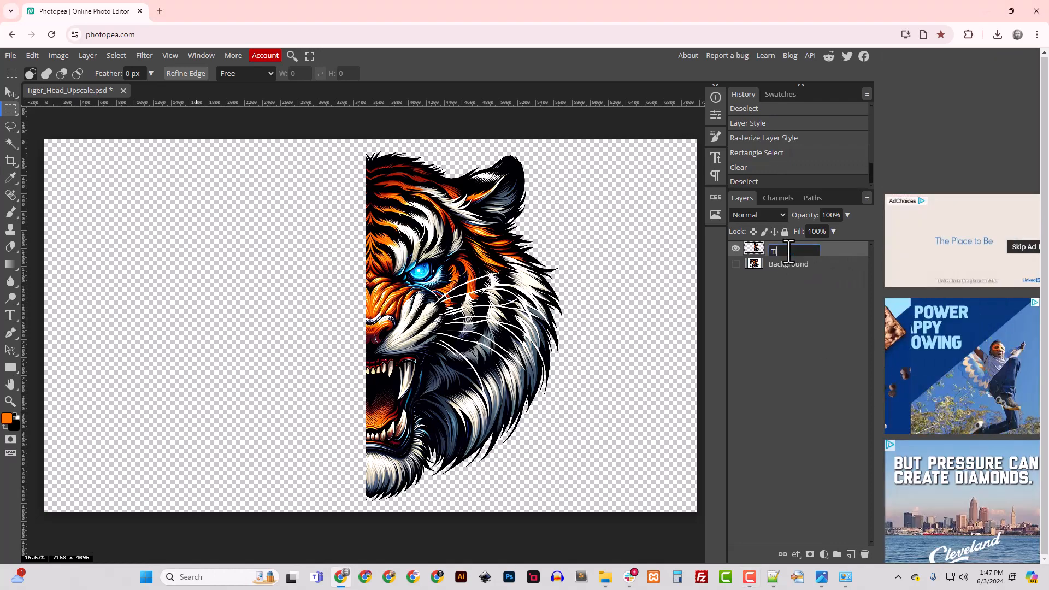
key("Return")
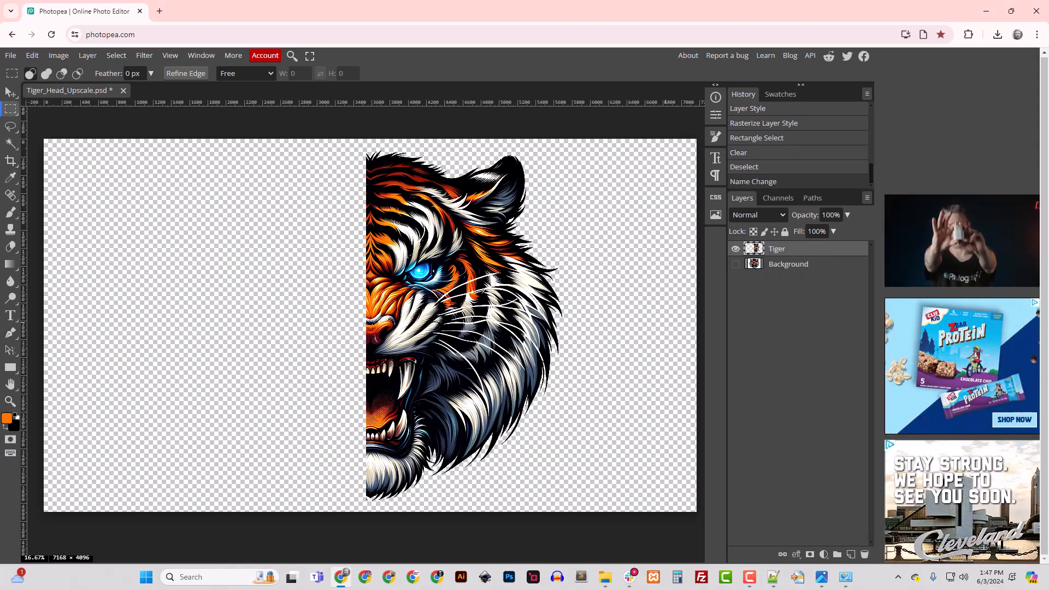
- Compare the Type tool's font list with local fonts switched on and off
left_click(10, 317)
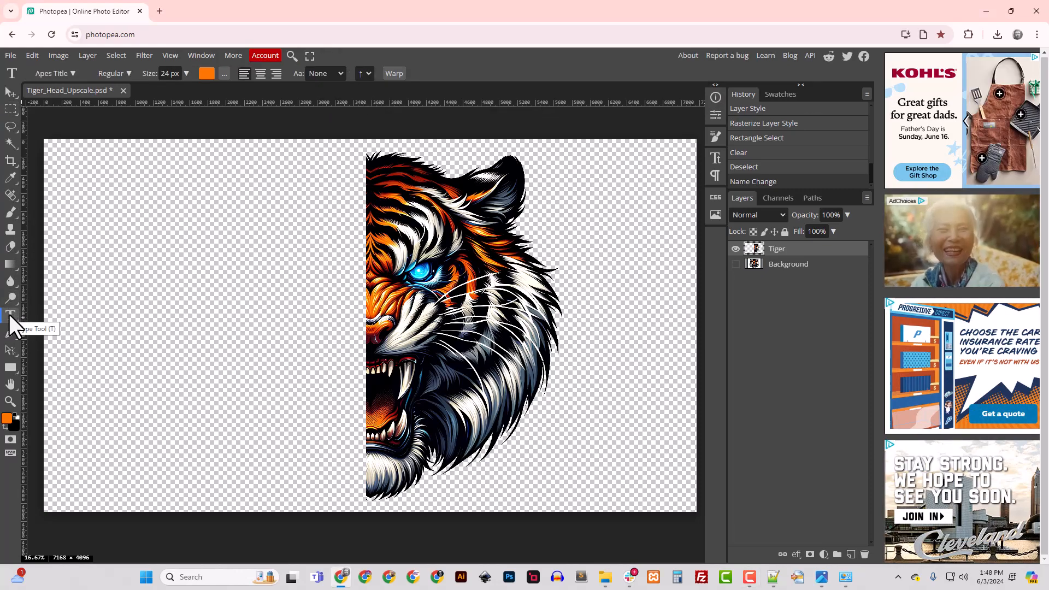
left_click(71, 73)
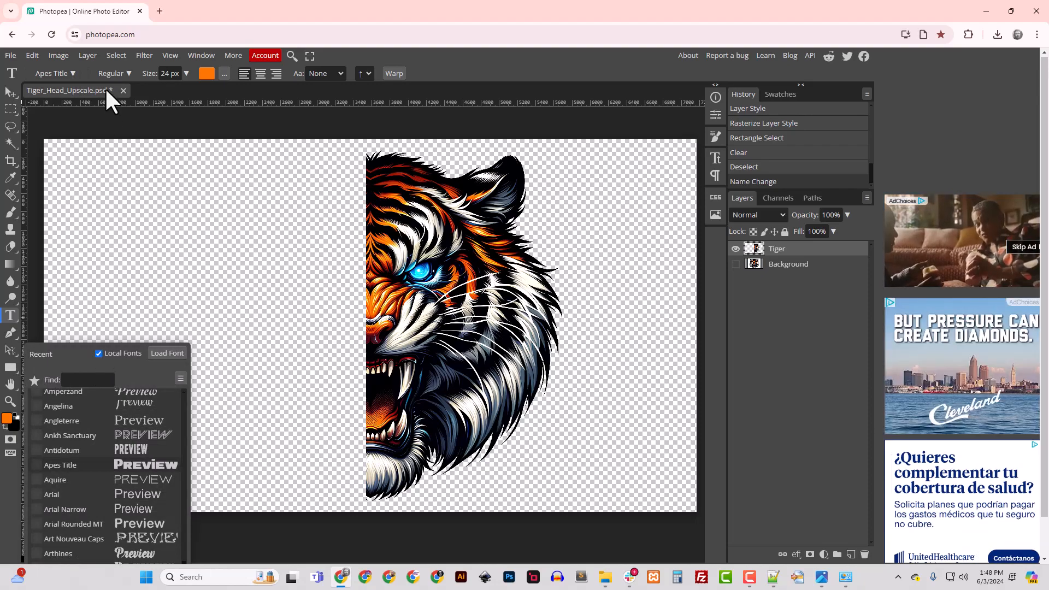
left_click(99, 354)
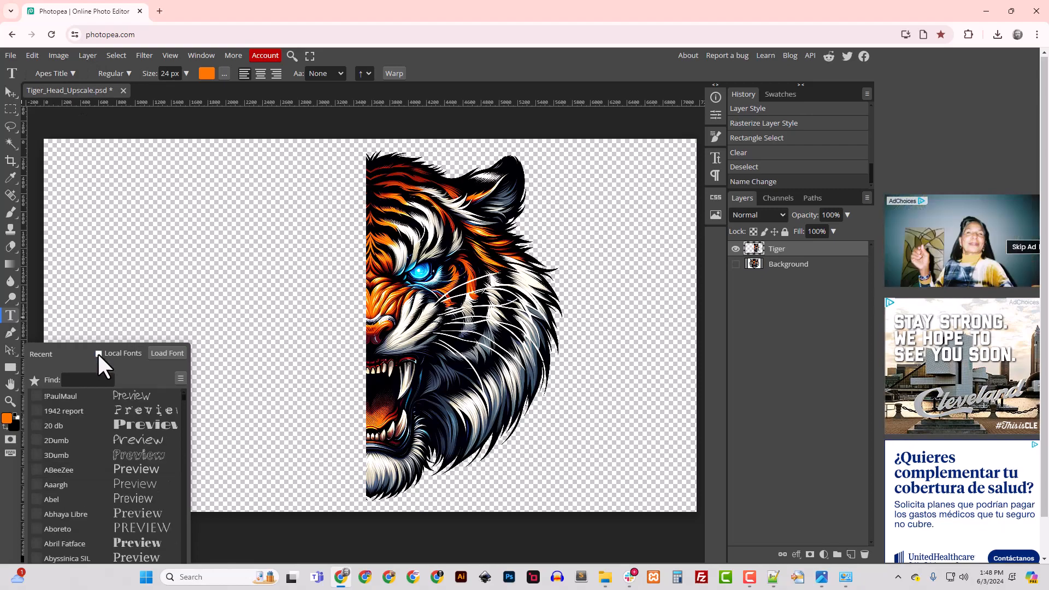
left_click(99, 354)
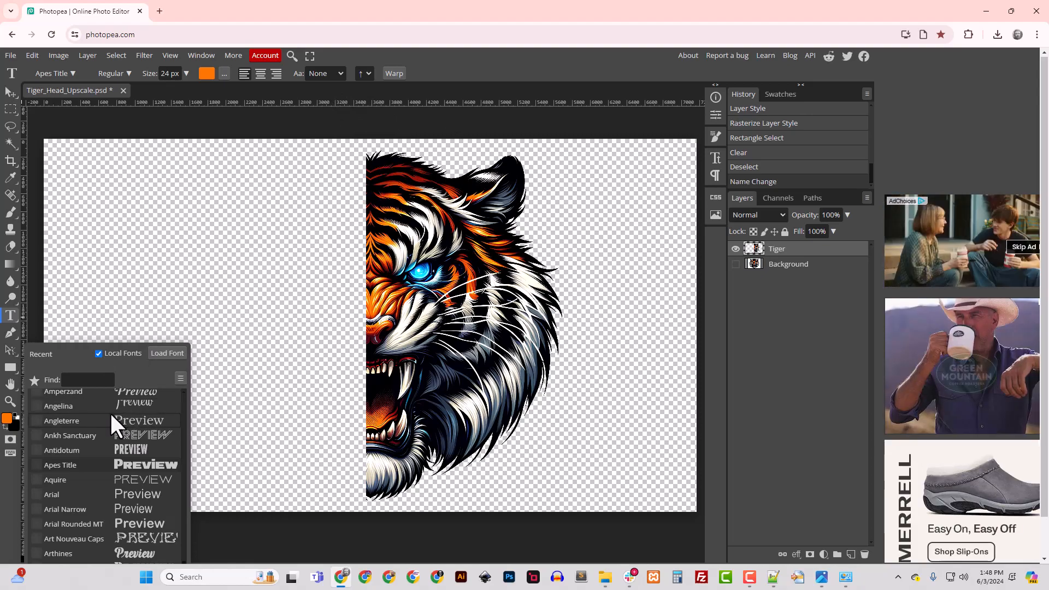
left_click(99, 353)
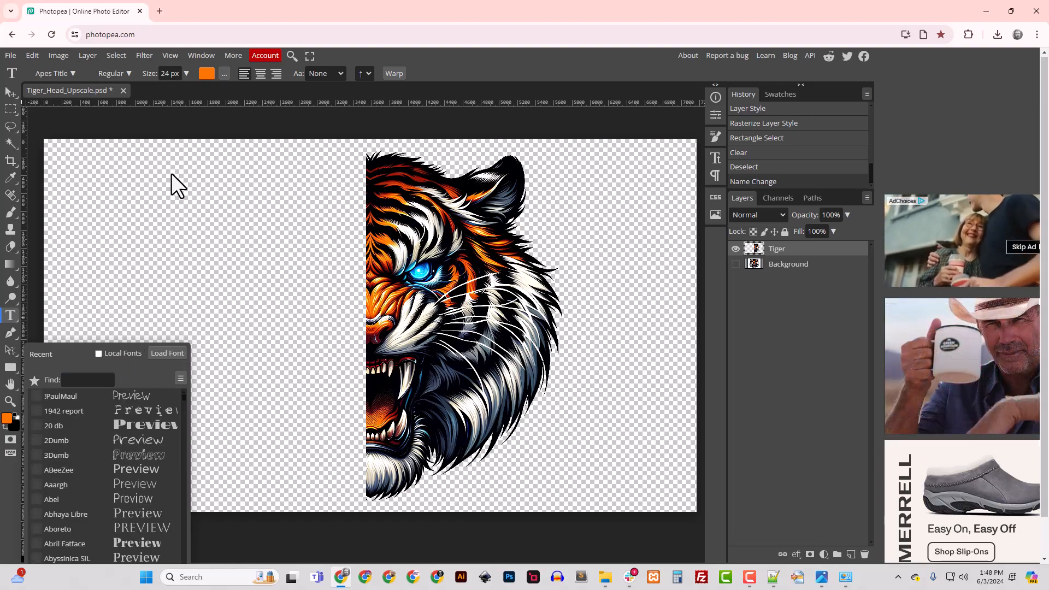
- Add the orange Apes Title text "IAM" in the empty area beside the tiger's forehead and set its size to 500 px
left_click(205, 240)
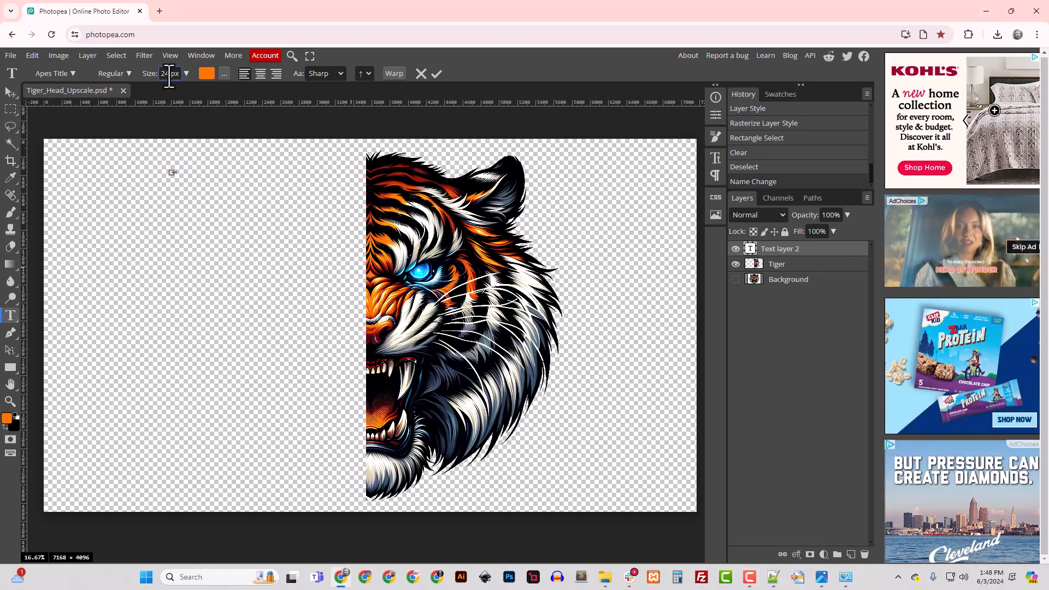
double_click(167, 75)
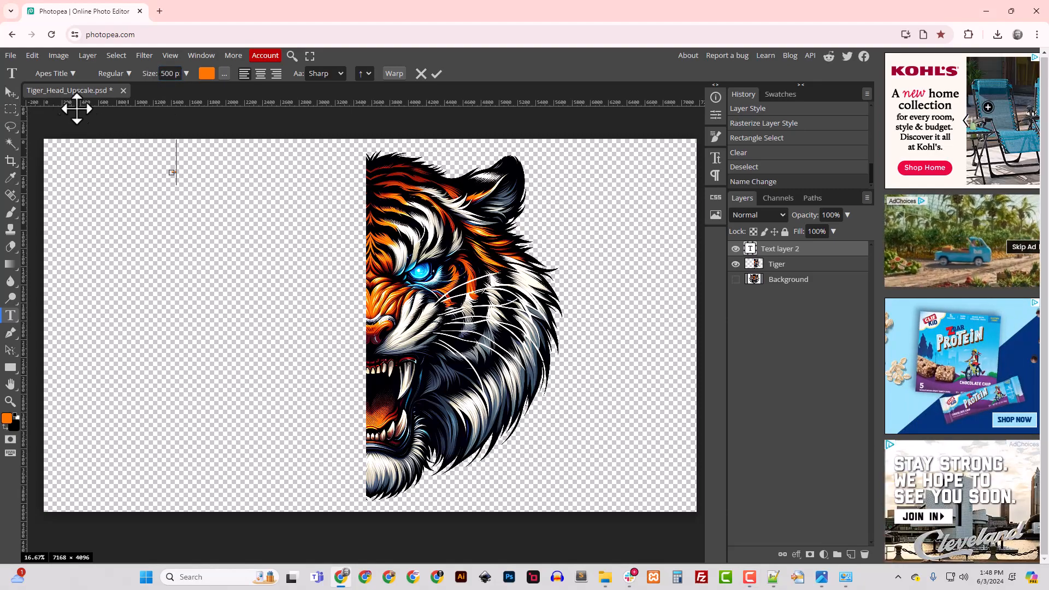
left_click(10, 92)
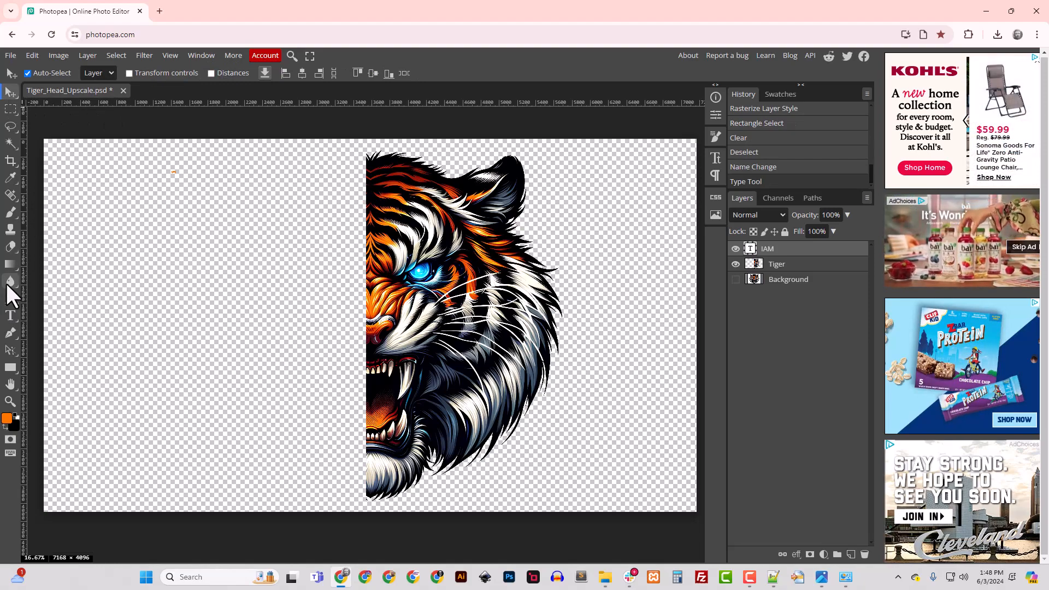
left_click(11, 315)
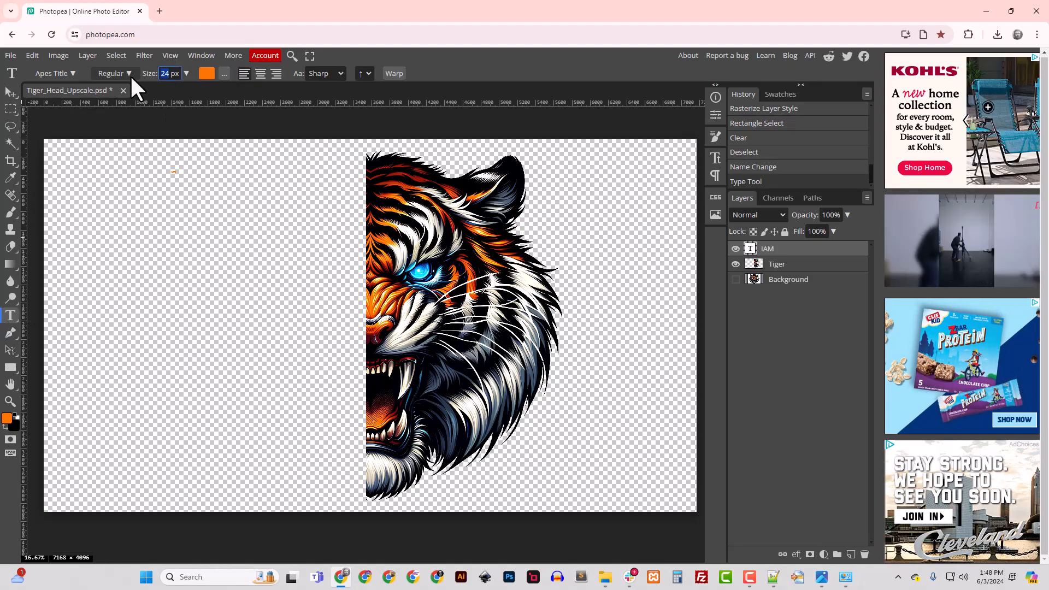
type("500")
key("Return")
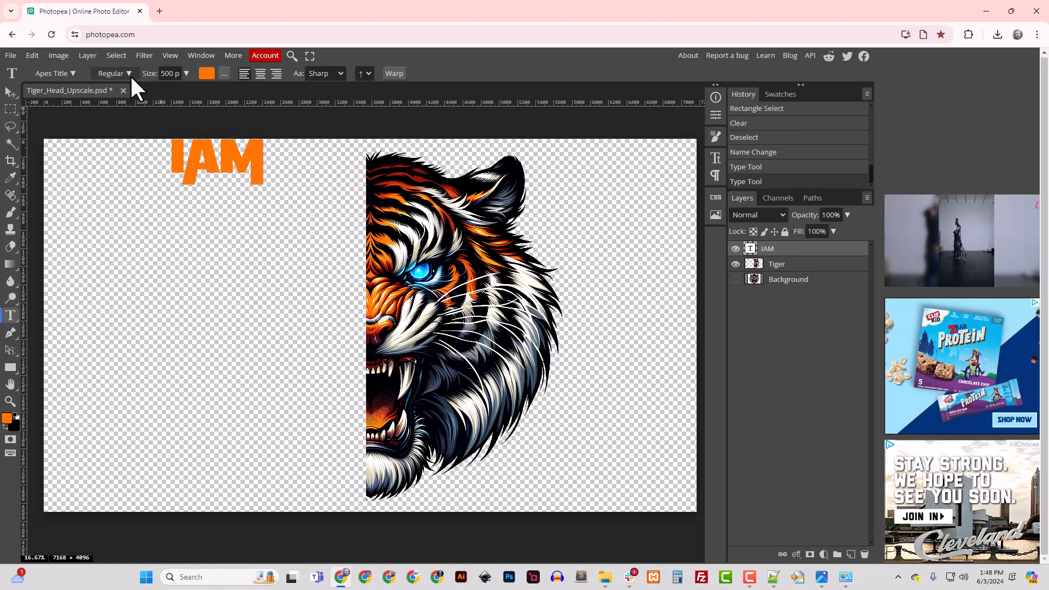
- Switch to the I_AM_the_TIGER.txt notes in Notepad++, review the design's wording on the text line, and return to Photopea
left_click(750, 577)
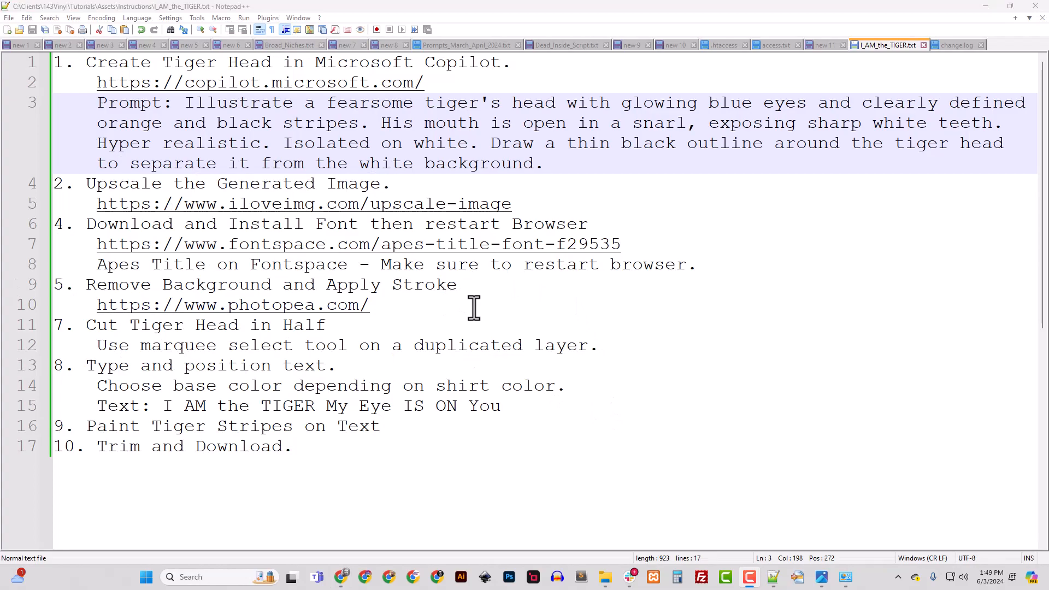
left_click_drag(168, 409, 330, 407)
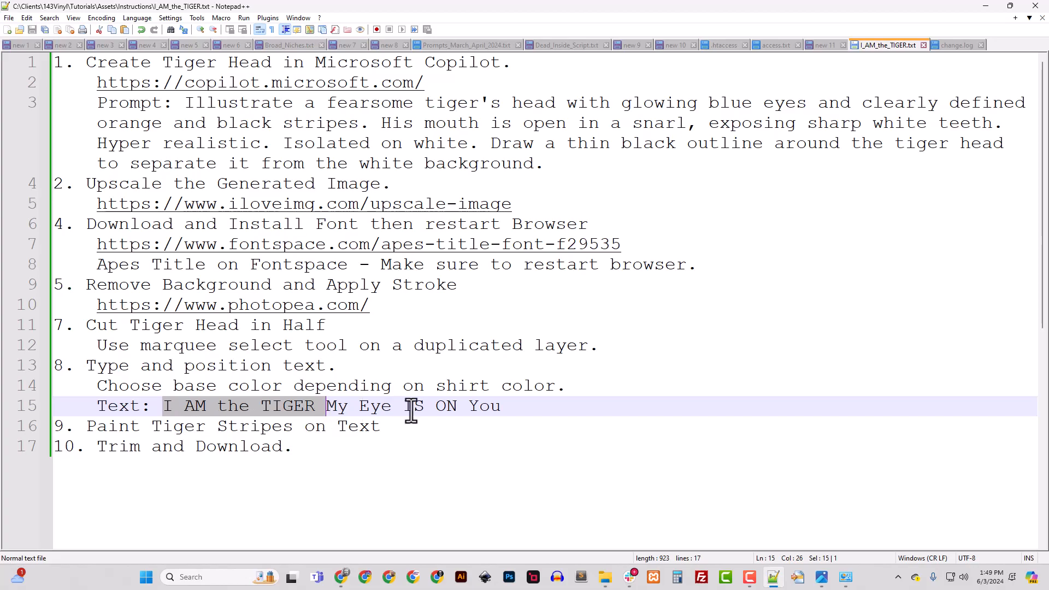
left_click_drag(327, 408, 340, 409)
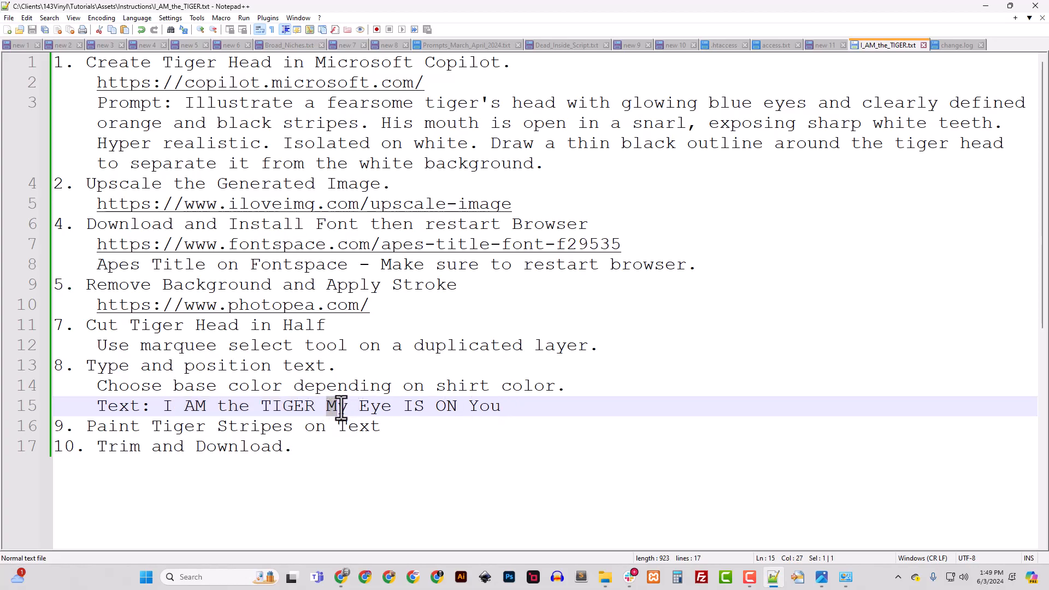
left_click(985, 6)
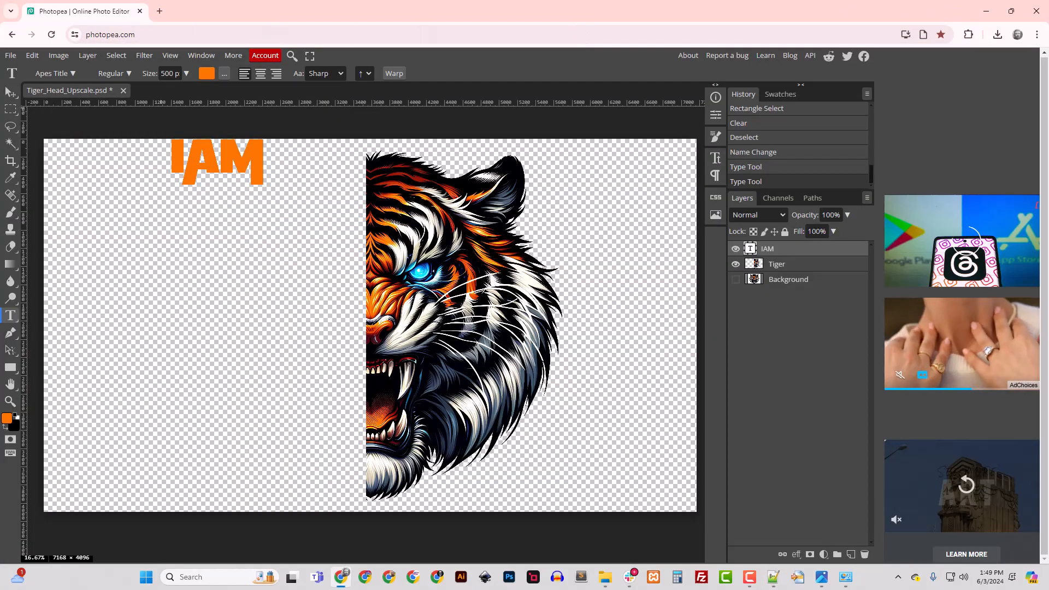
- Insert a space after the "I" so the text reads "I AM", and commit the edit
left_click(185, 164)
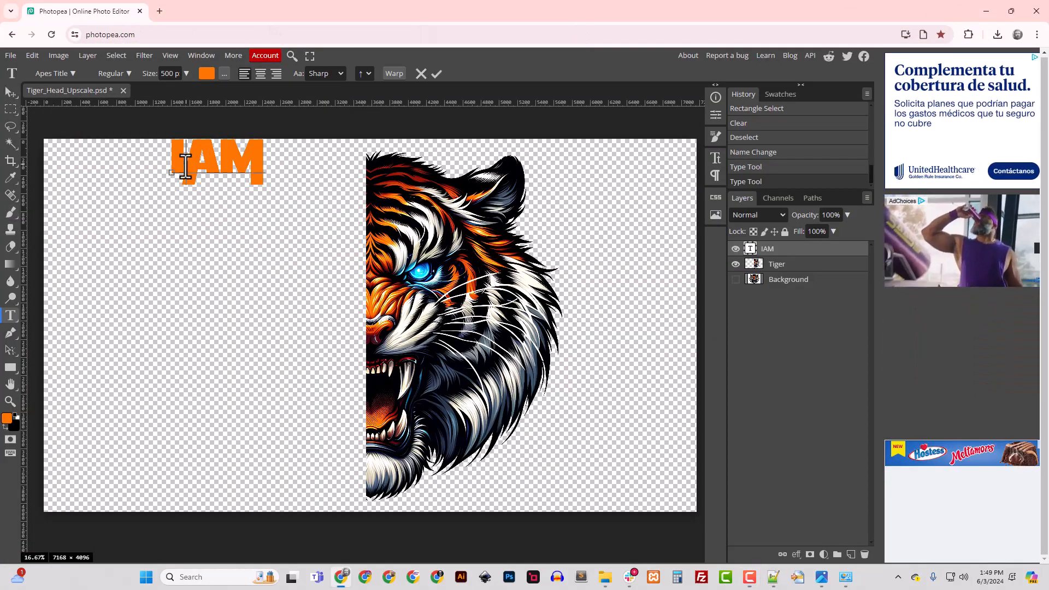
left_click(11, 93)
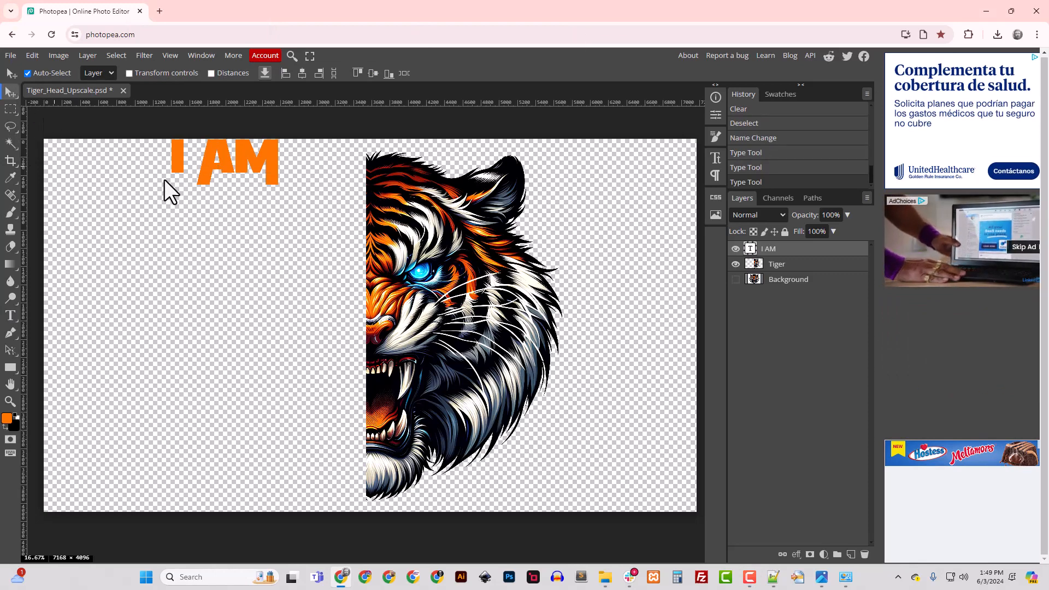
- Move the "I AM" text against the half tiger's cut edge, show the Background layer, and scale the text proportionally to 138.82%
left_click_drag(229, 168, 317, 184)
left_click(735, 280)
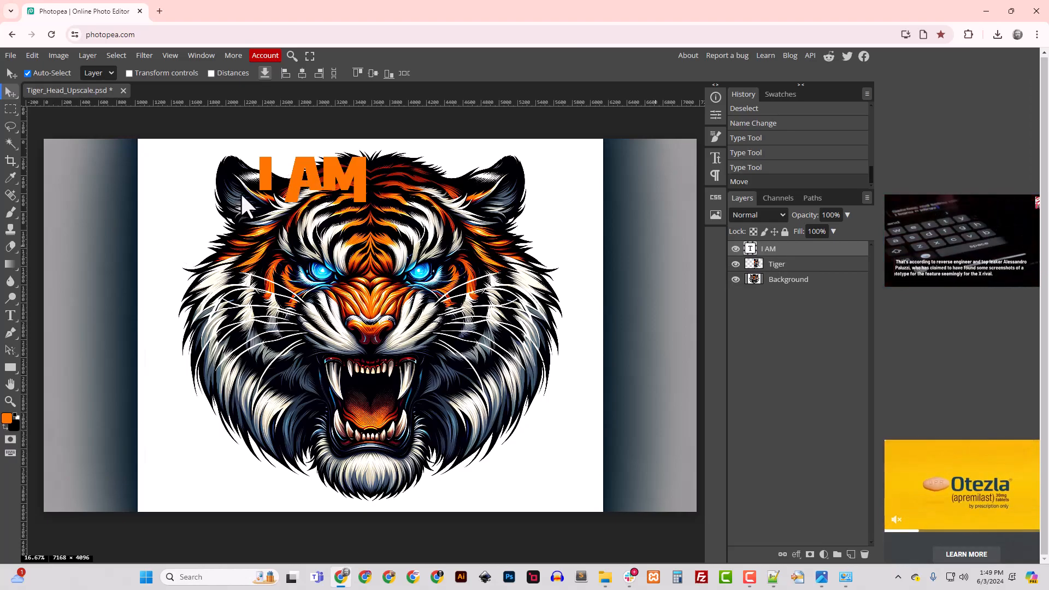
key("ctrl+t")
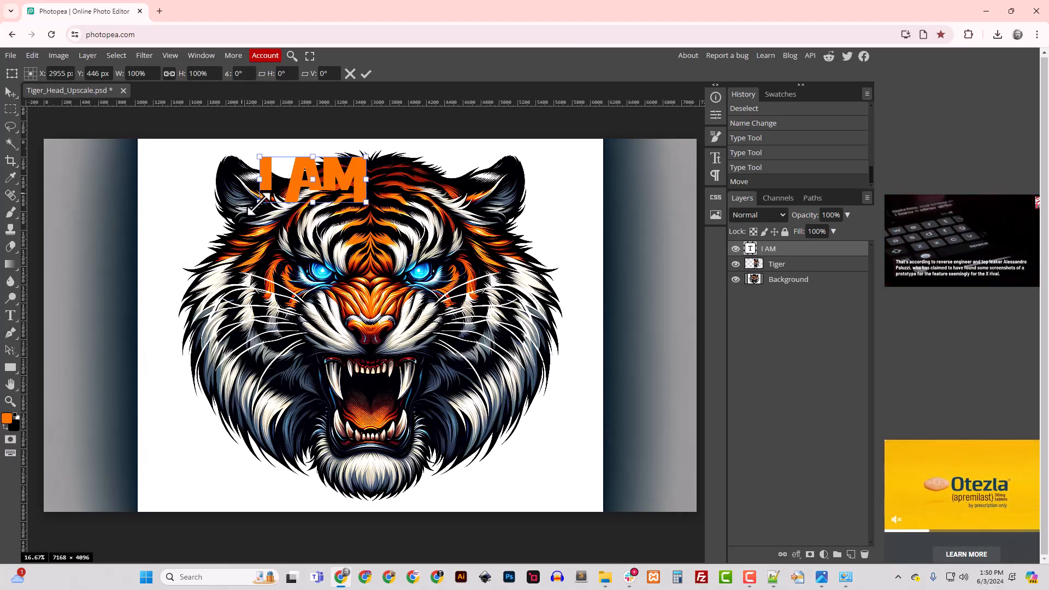
left_click_drag(258, 204, 218, 221)
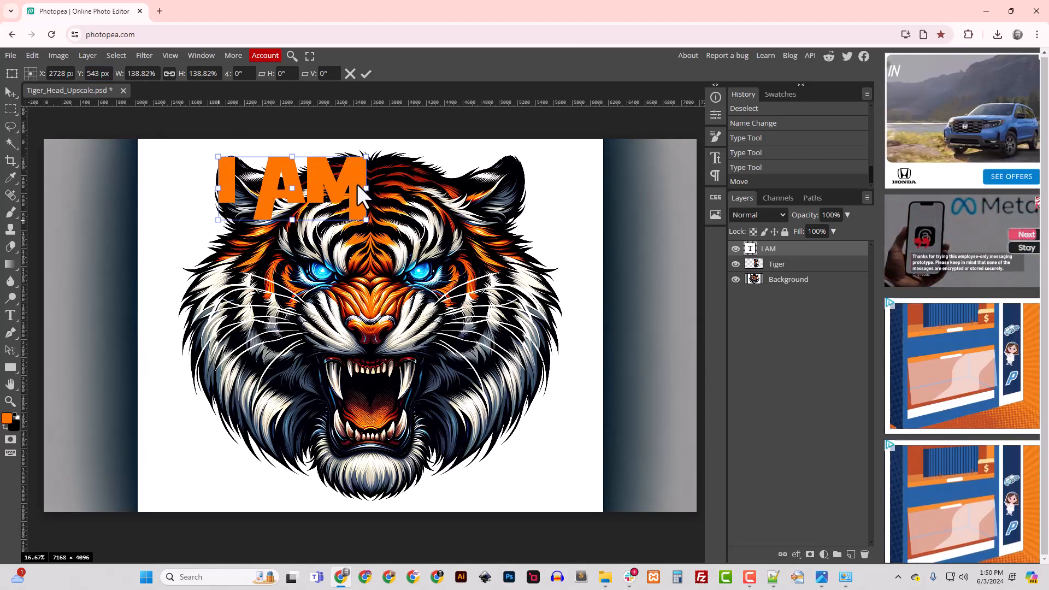
key("Return")
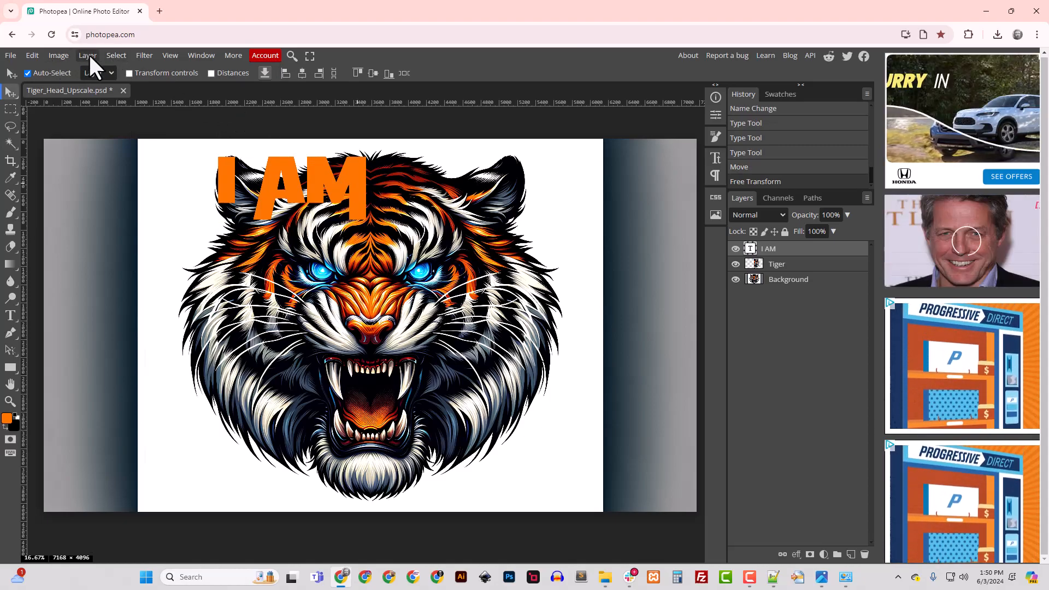
left_click(33, 56)
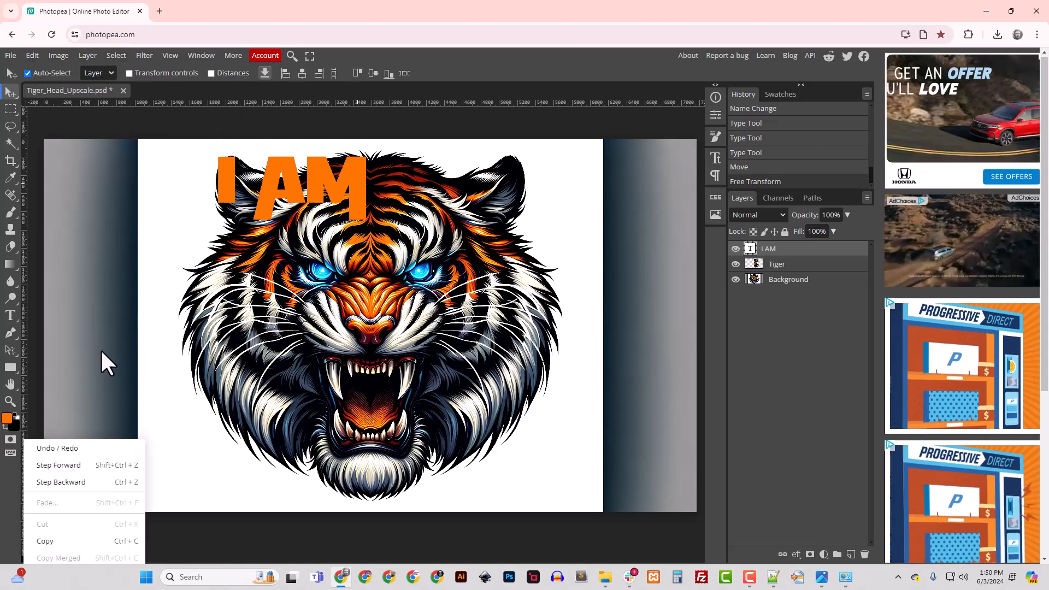
left_click(31, 56)
left_click(32, 56)
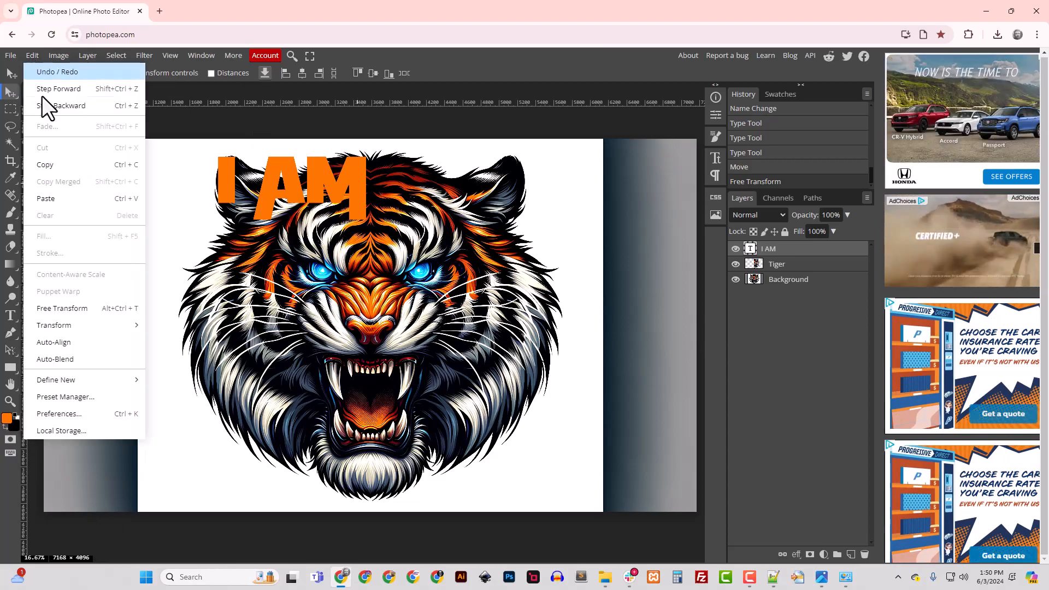
mouse_move(96, 320)
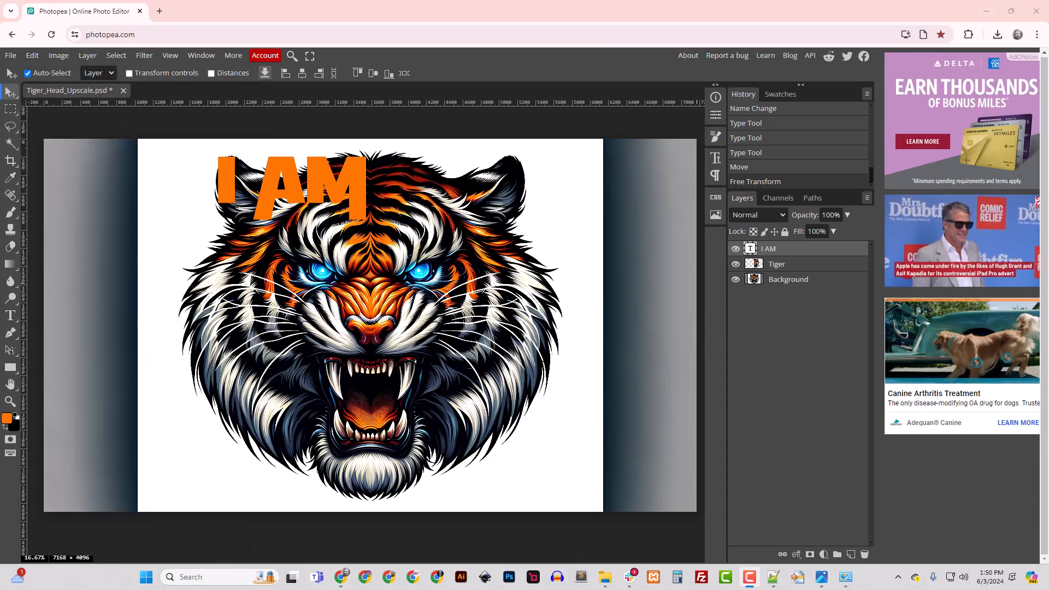
- Add a new orange Apes Title text layer reading "the" below "I AM" and commit it
left_click(9, 317)
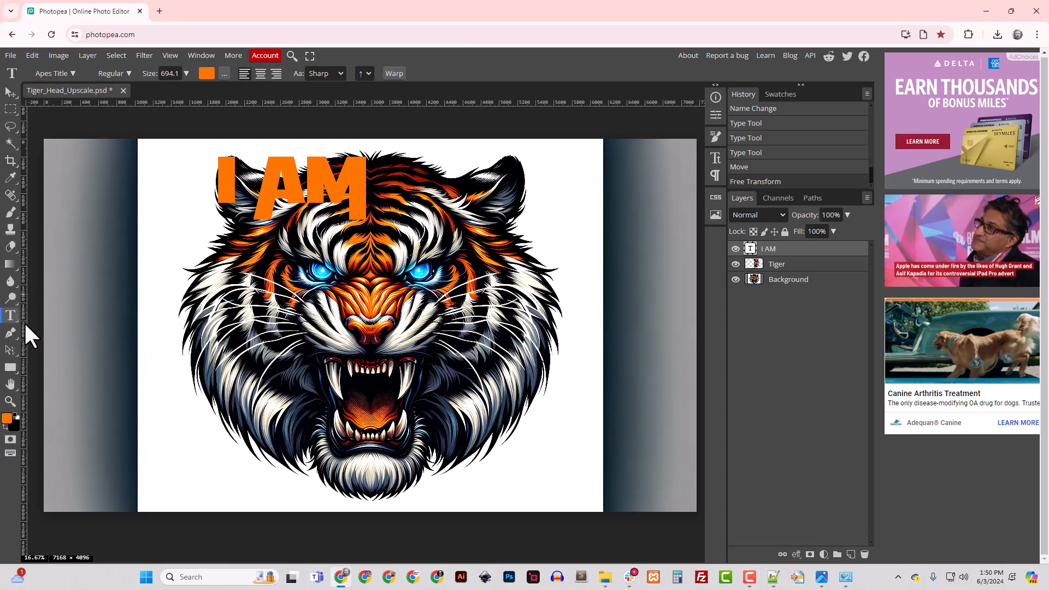
left_click(241, 296)
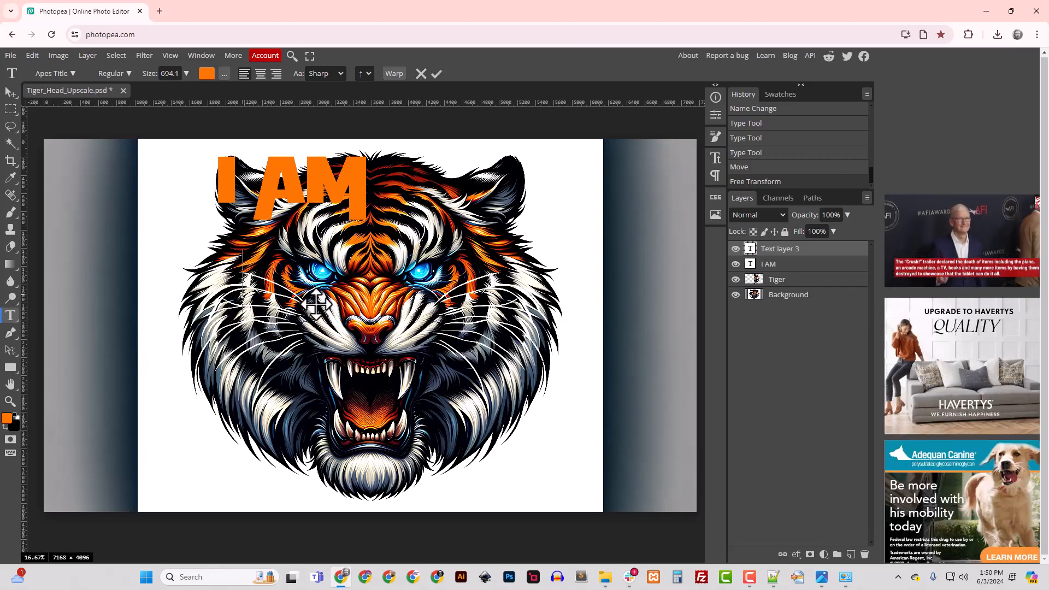
type("THE")
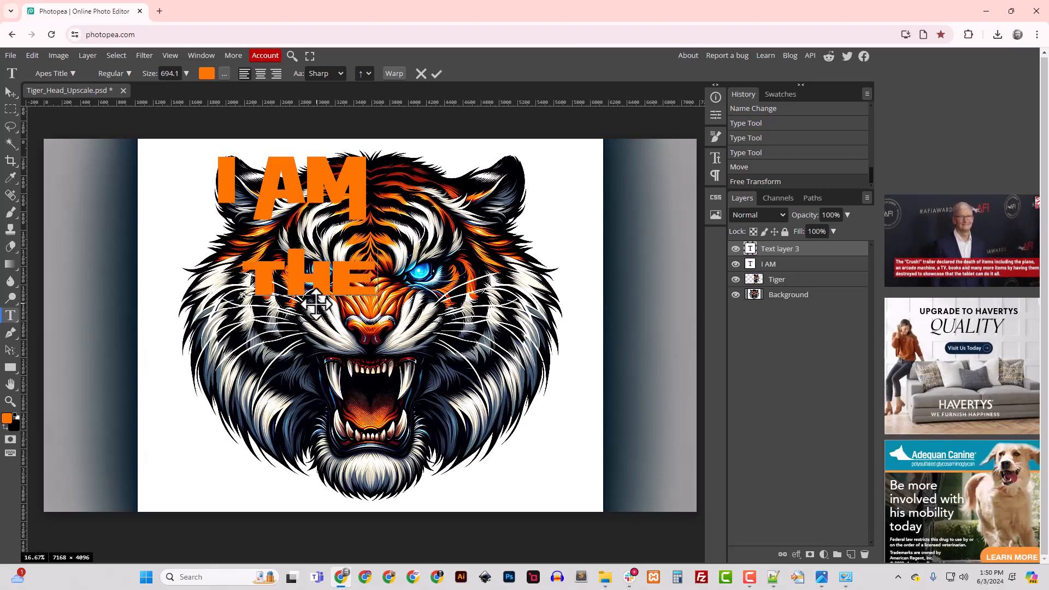
left_click(10, 101)
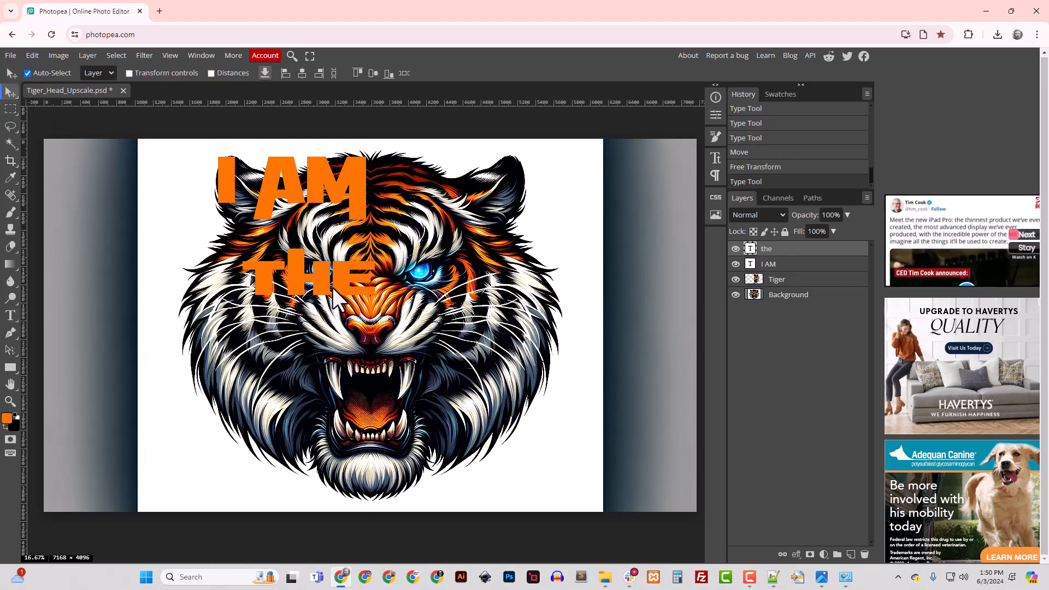
- Move the "the" text up directly beneath "I AM", hide the Background layer, and align the word's end with the half tiger's cut edge
left_click_drag(342, 283, 330, 250)
left_click(735, 294)
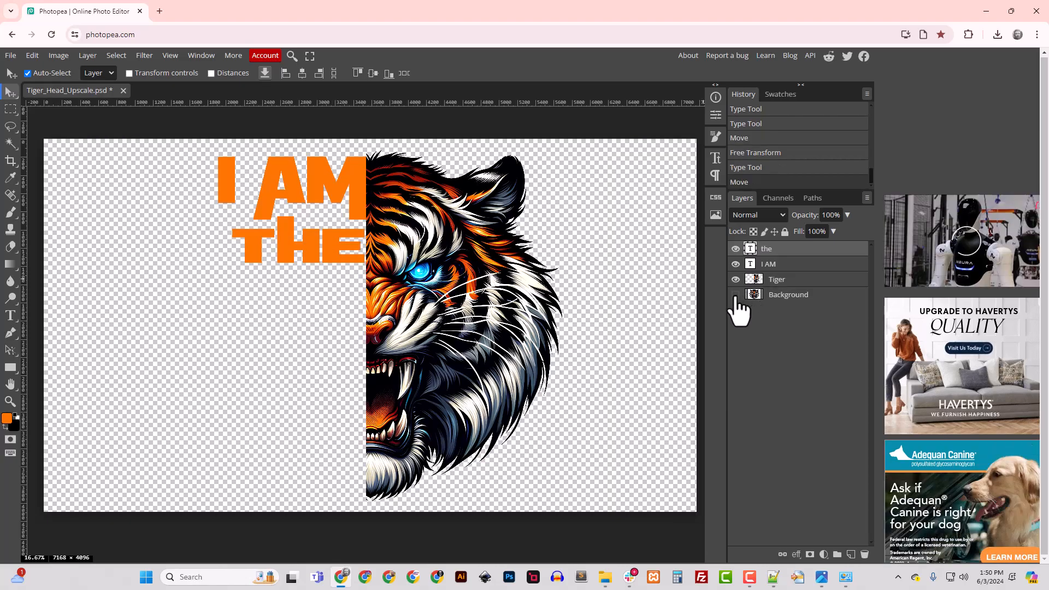
left_click(341, 259)
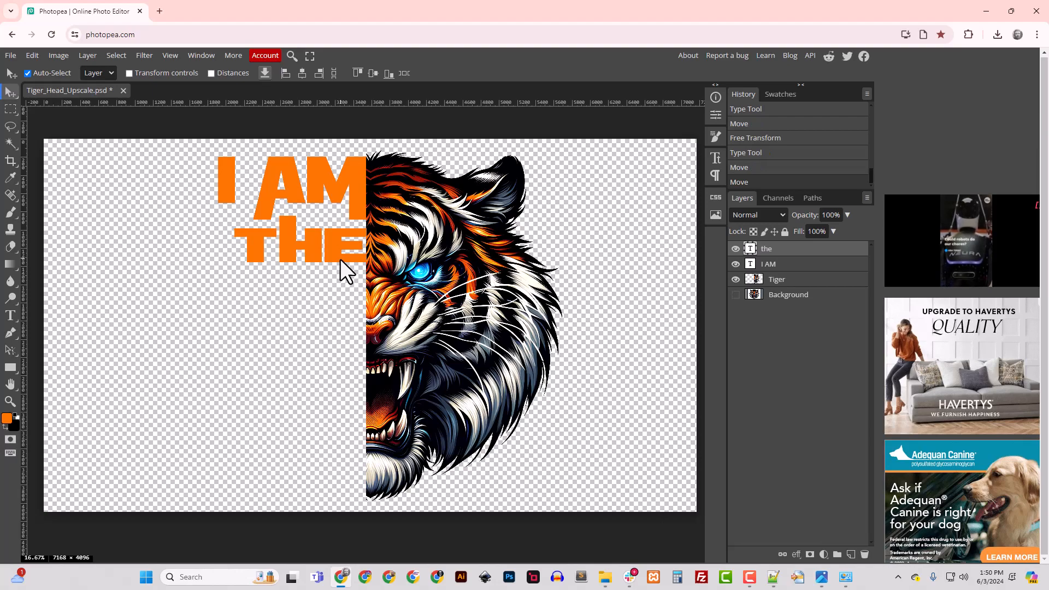
- Show the Background layer and stretch the "the" text outward from the tiger's centre line to 104.54% width
left_click(736, 295)
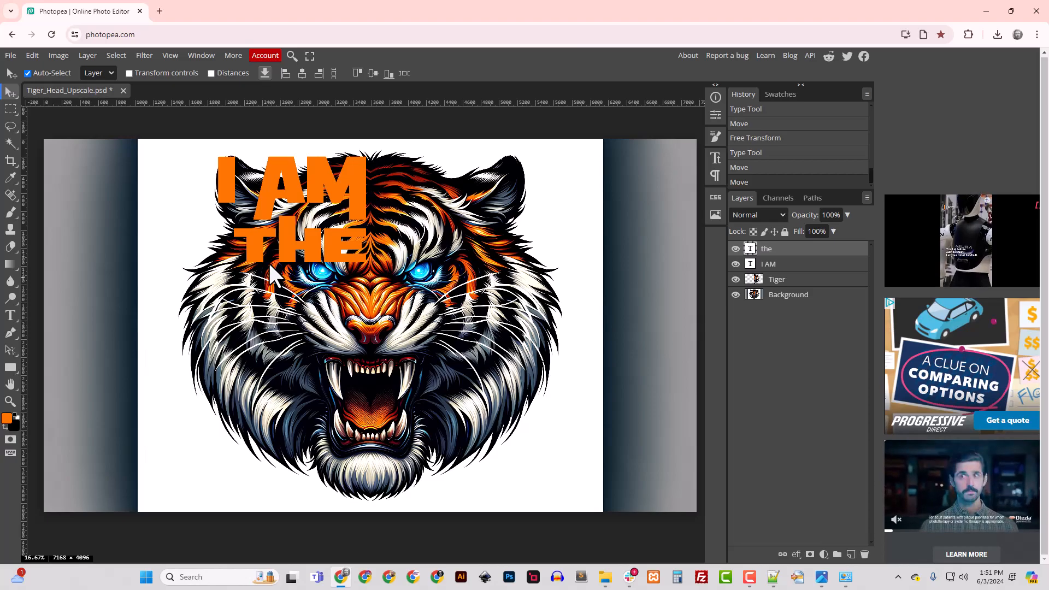
key("ctrl+t")
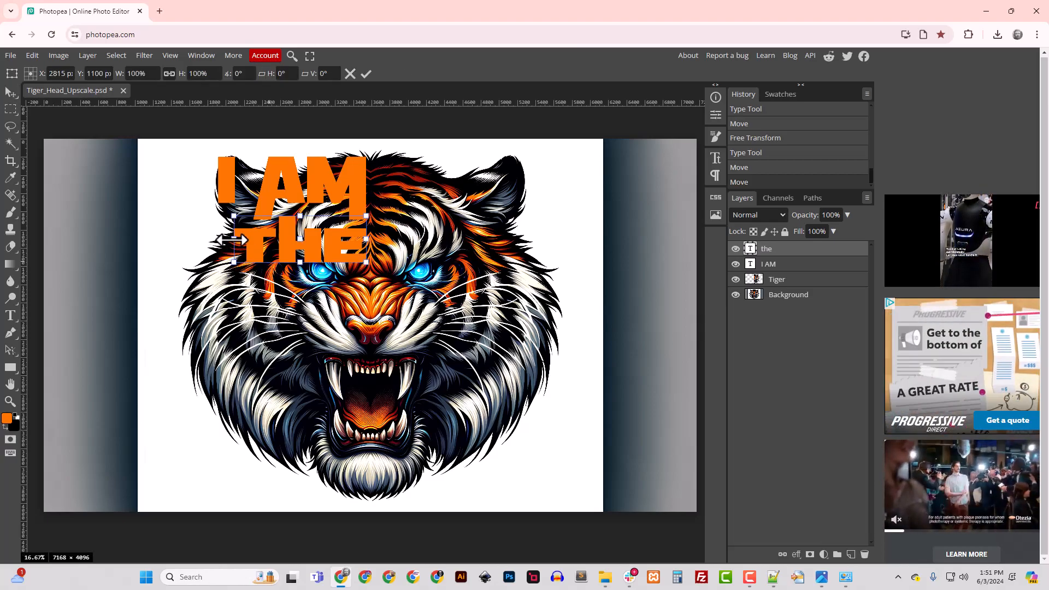
left_click_drag(234, 240, 227, 240)
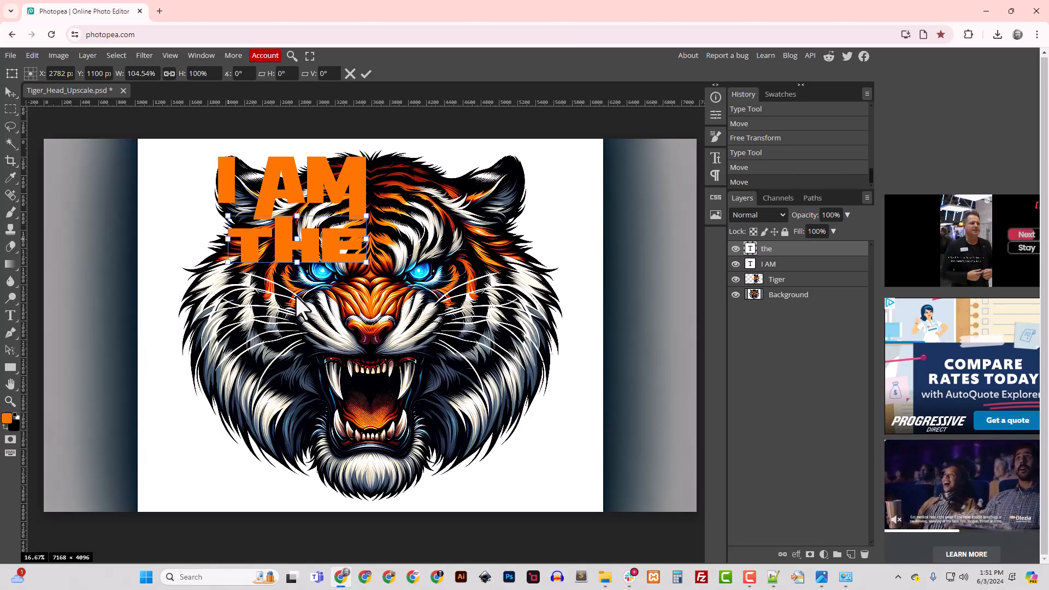
key("Return")
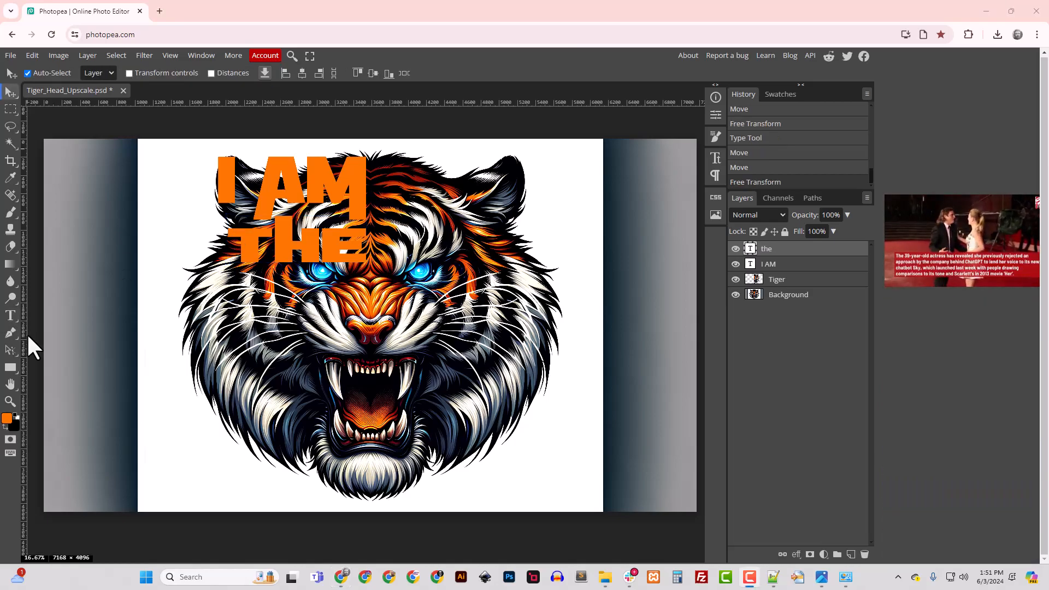
- Add a new orange Apes Title text layer reading "TIGER" below "the" and commit it
left_click(10, 316)
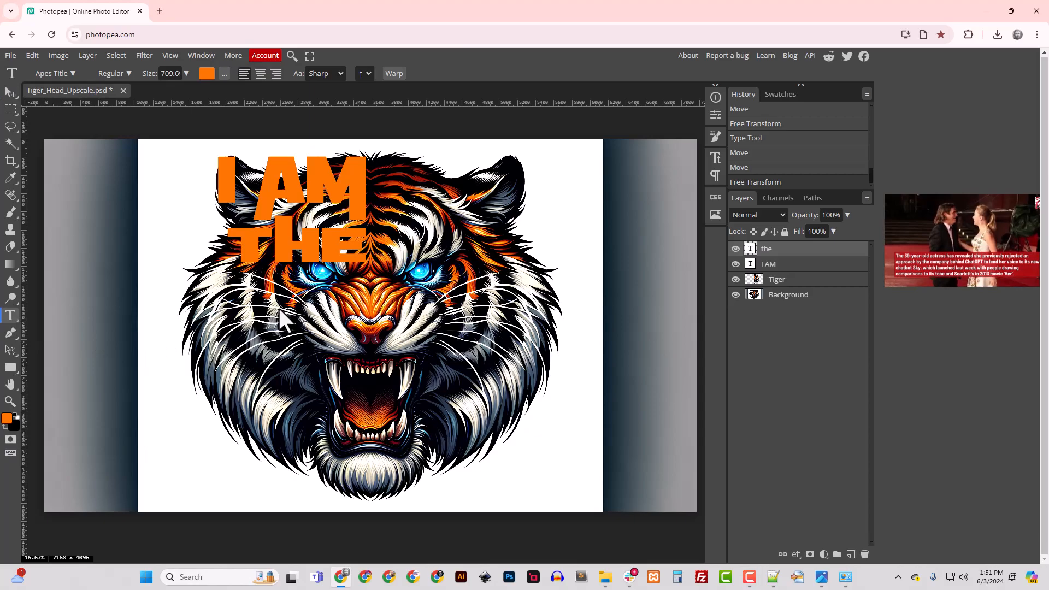
left_click(247, 311)
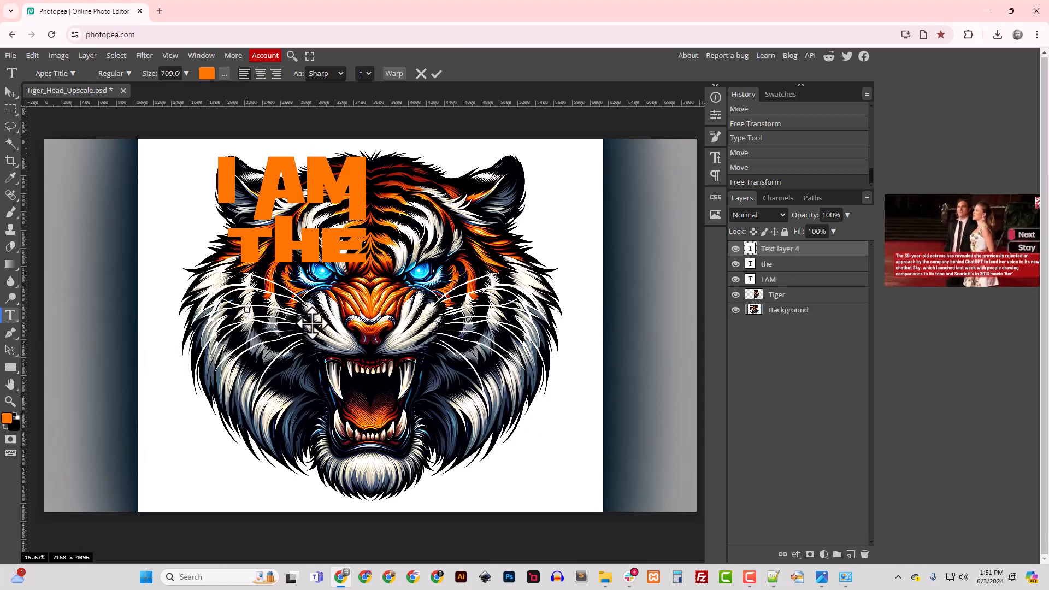
type("TIGER")
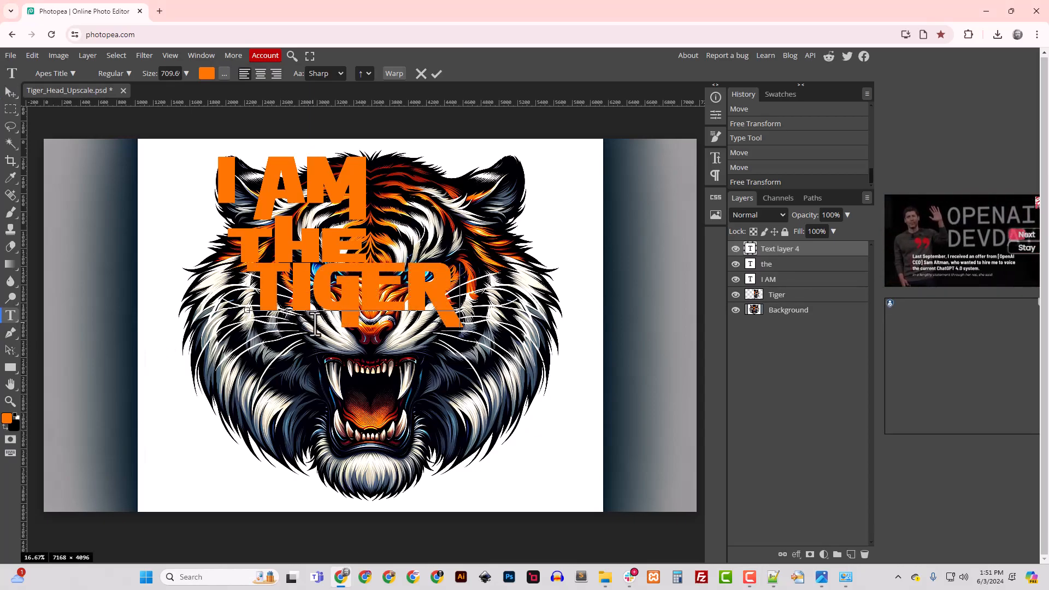
left_click(10, 92)
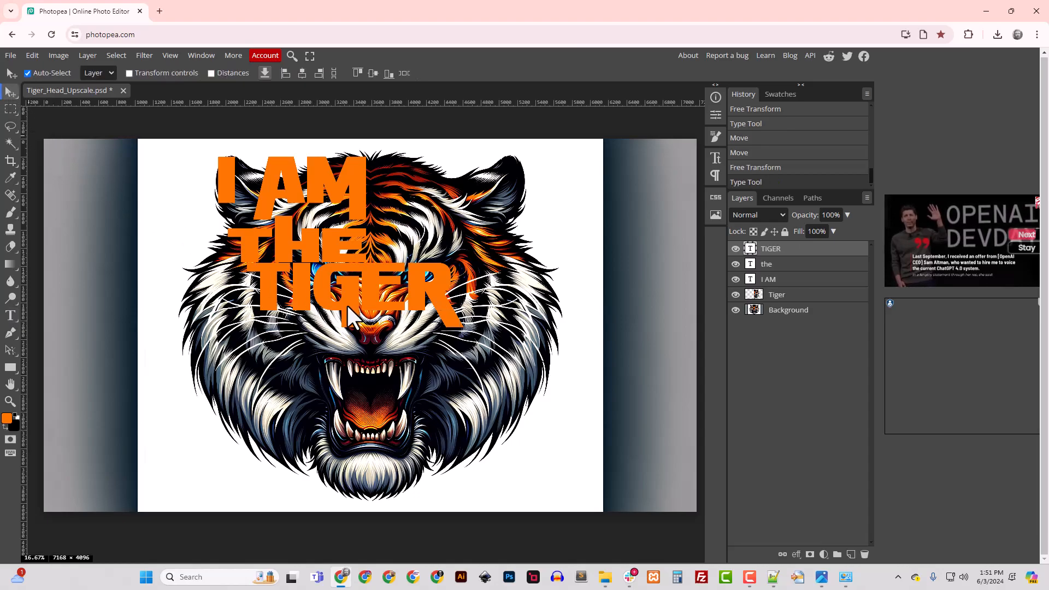
- Hide the Background layer and move the "TIGER" text beneath "the", with its end at the half tiger's cut edge
left_click(735, 310)
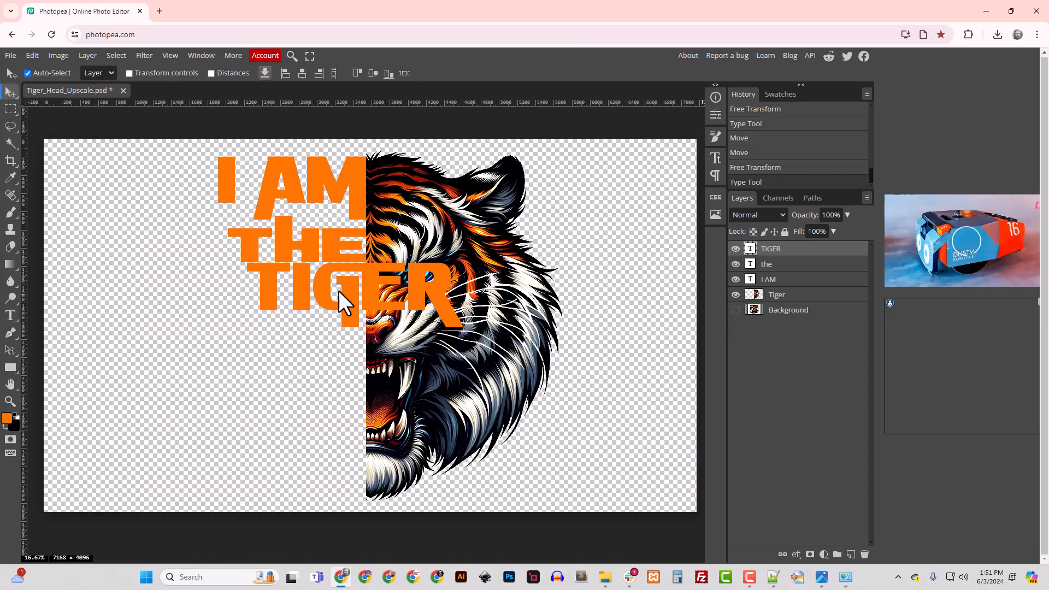
left_click_drag(345, 303, 253, 310)
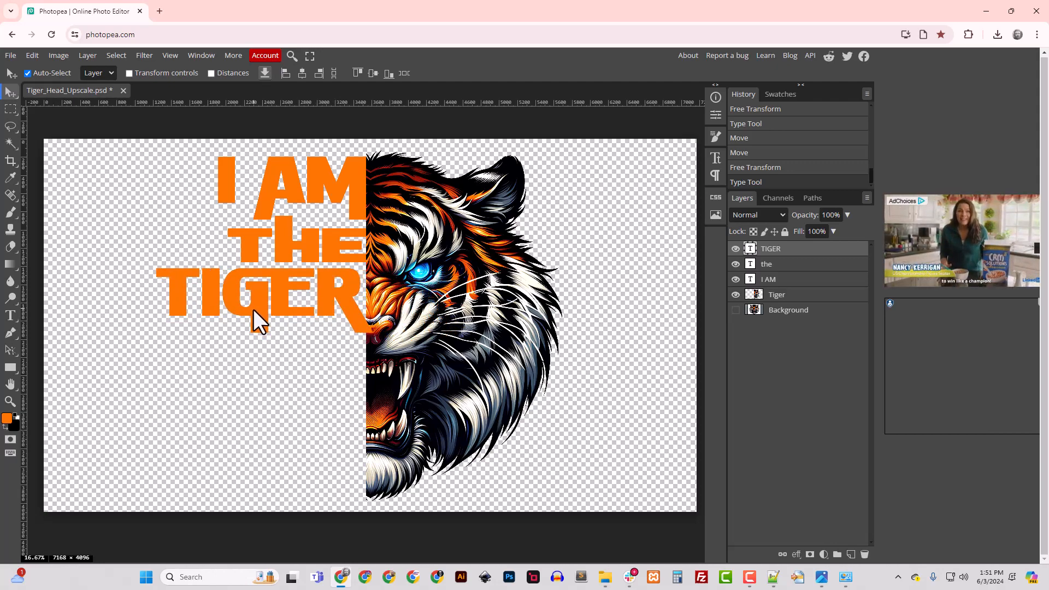
left_click_drag(252, 310, 253, 309)
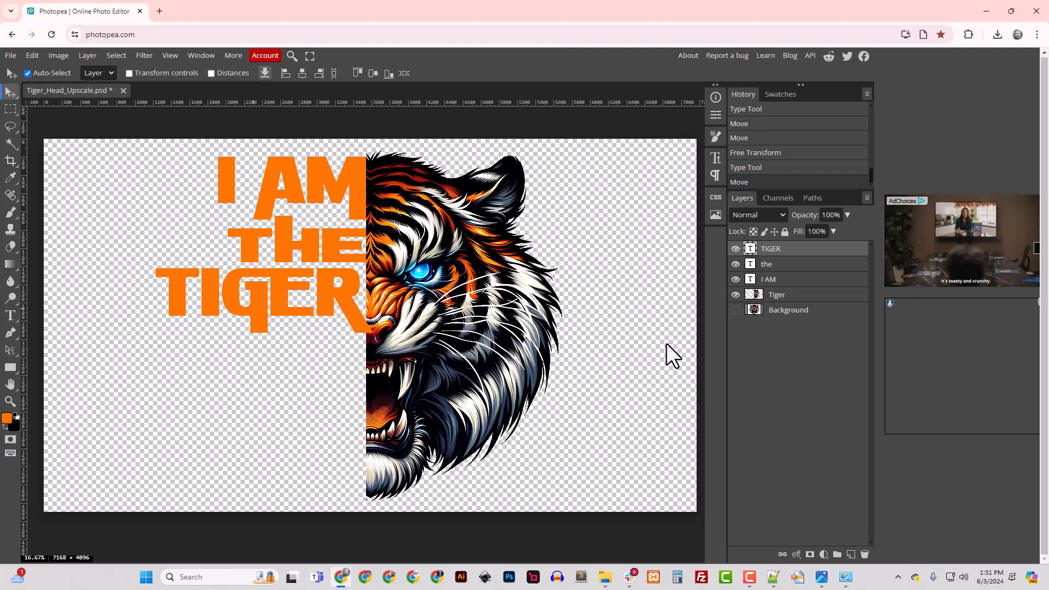
- Show the Background layer and narrow the "TIGER" text so it starts near the outer edge of the full tiger head
left_click(735, 309)
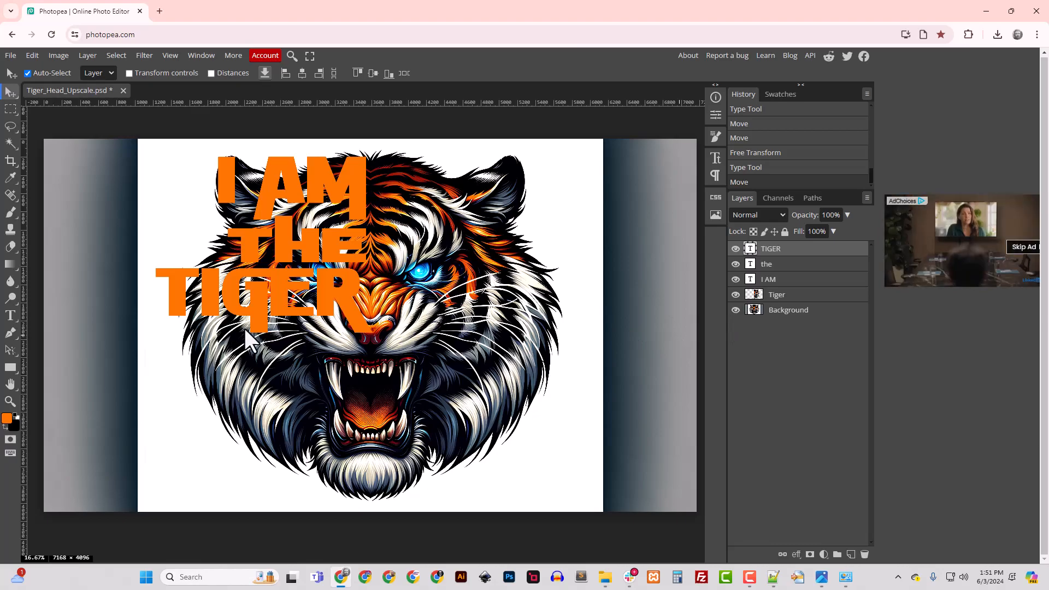
key("ctrl+t")
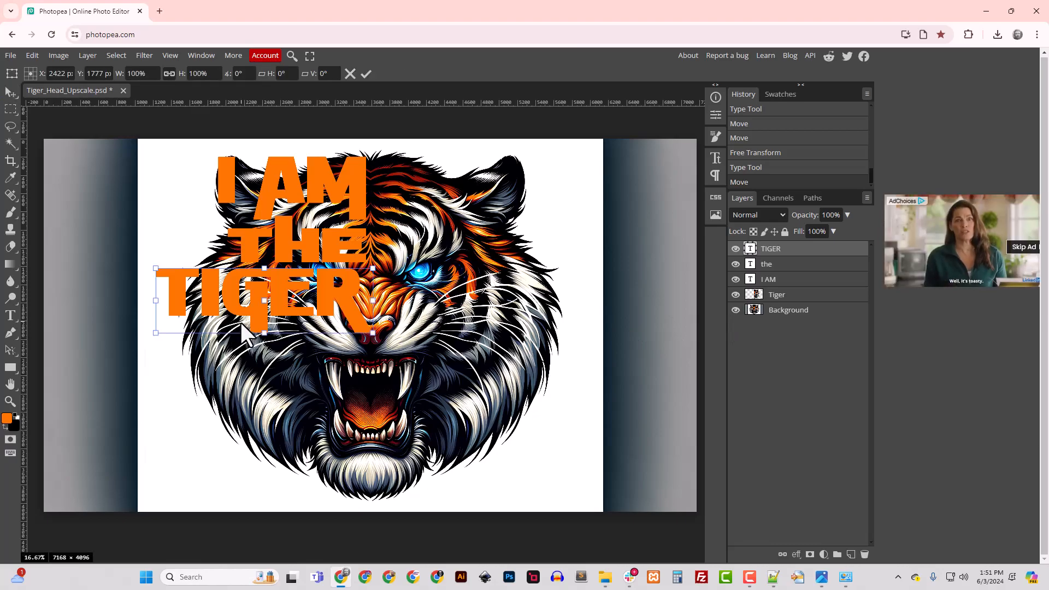
left_click_drag(155, 301, 196, 302)
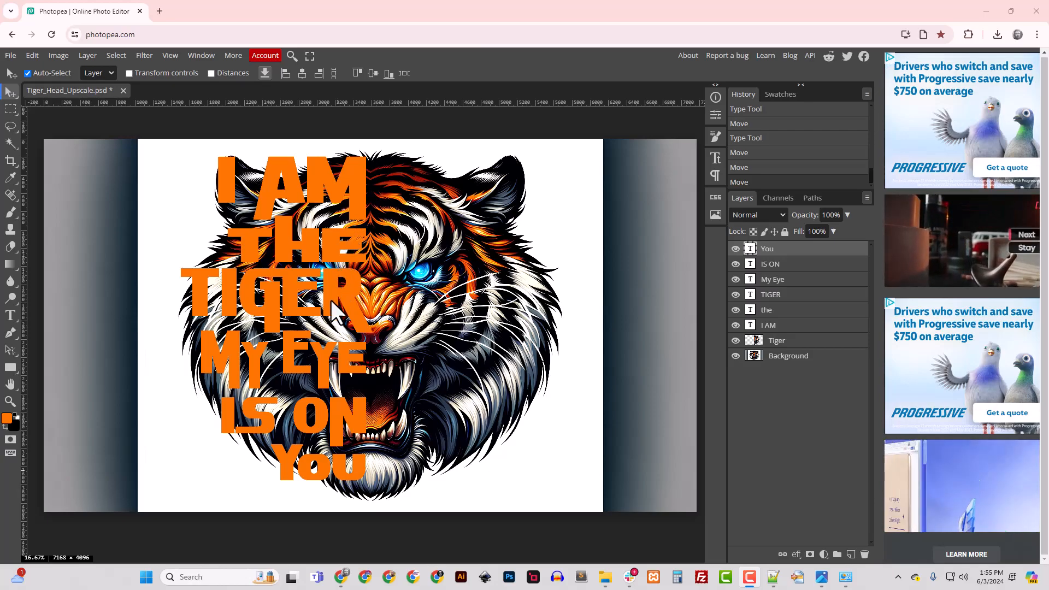
- Nudge the "TIGER" text slightly downward to even the line spacing, and hide the Background layer
left_click(765, 295)
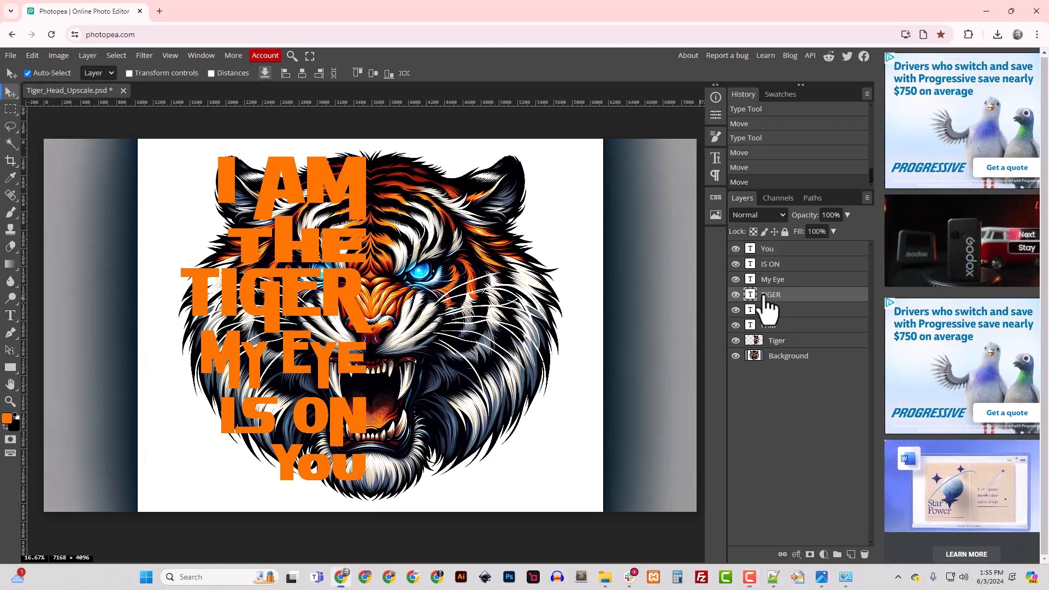
left_click(331, 309)
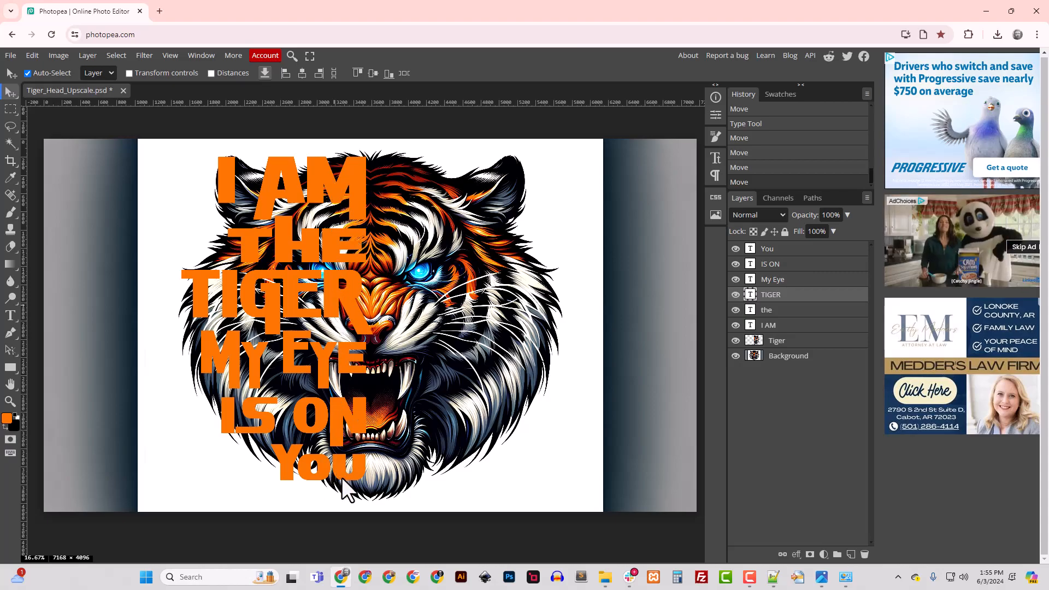
left_click(735, 356)
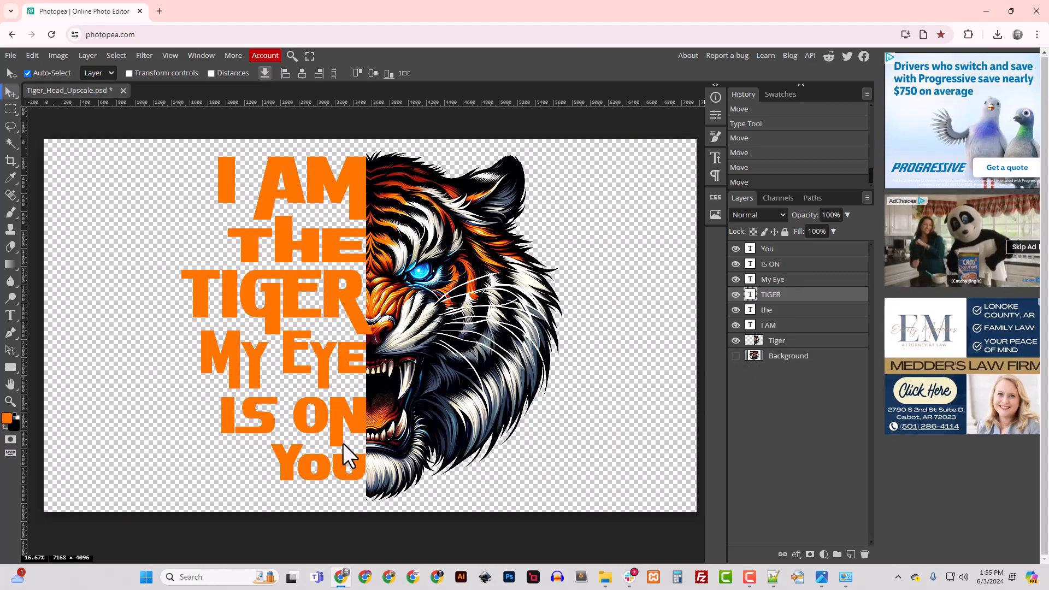
- Select all six text layers and stretch them downward together to 105.4% height, level with the bottom of the tiger's chin
left_click(772, 326)
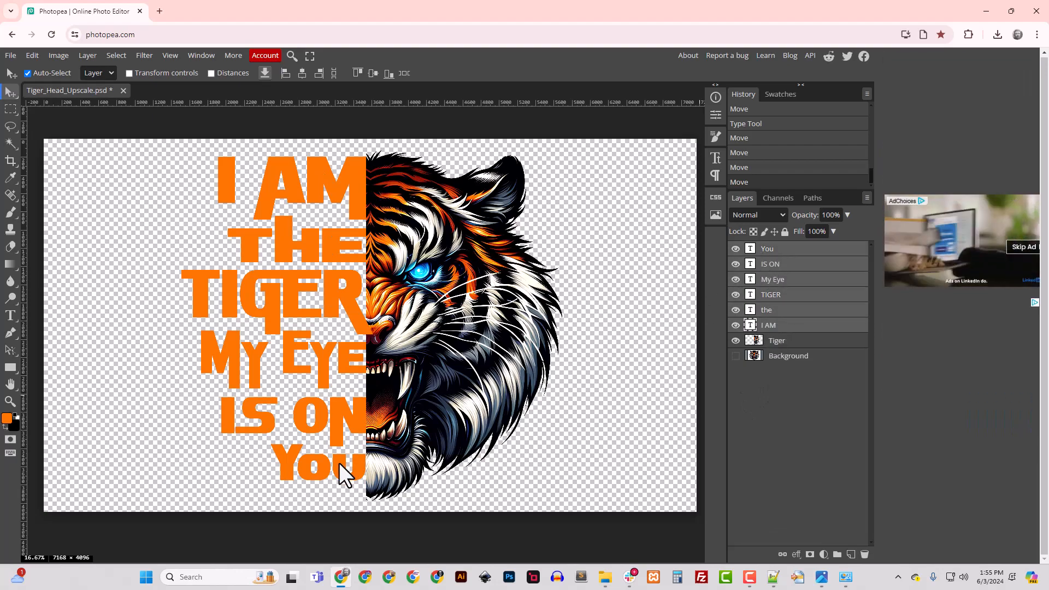
key("ctrl+alt+t")
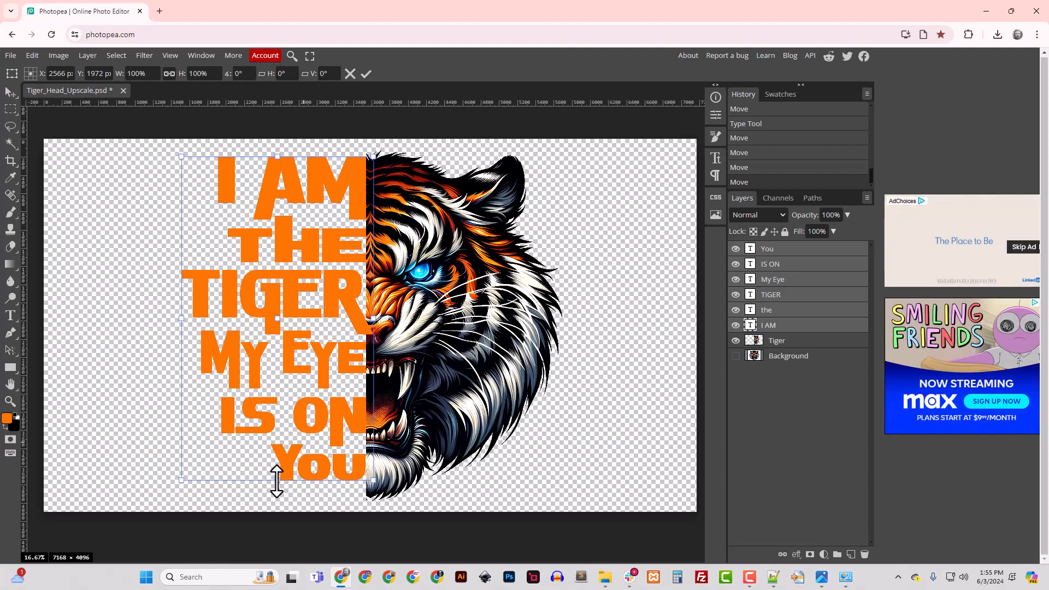
left_click_drag(277, 481, 278, 498)
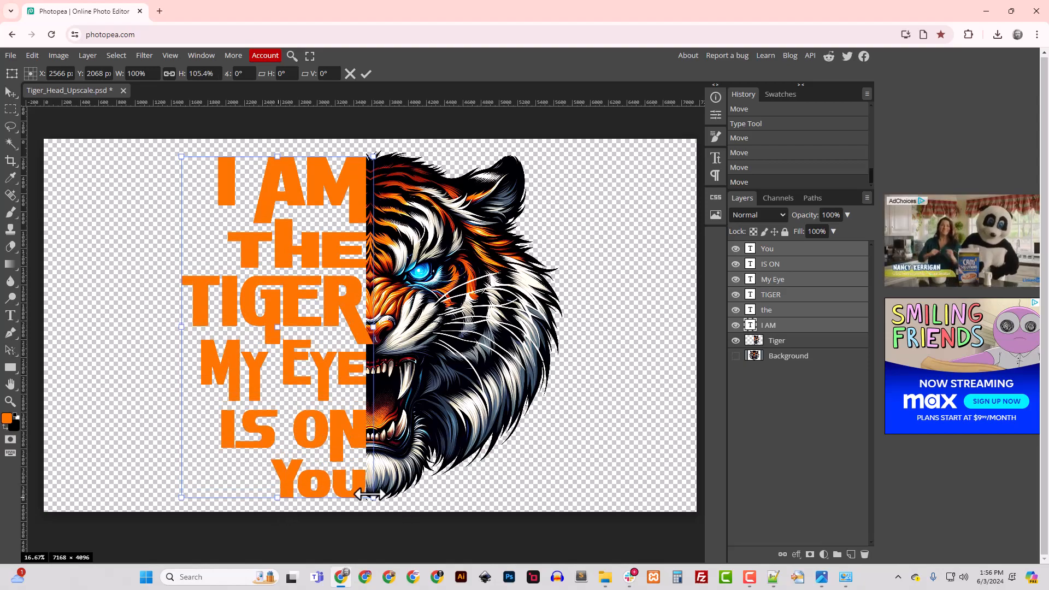
key("Return")
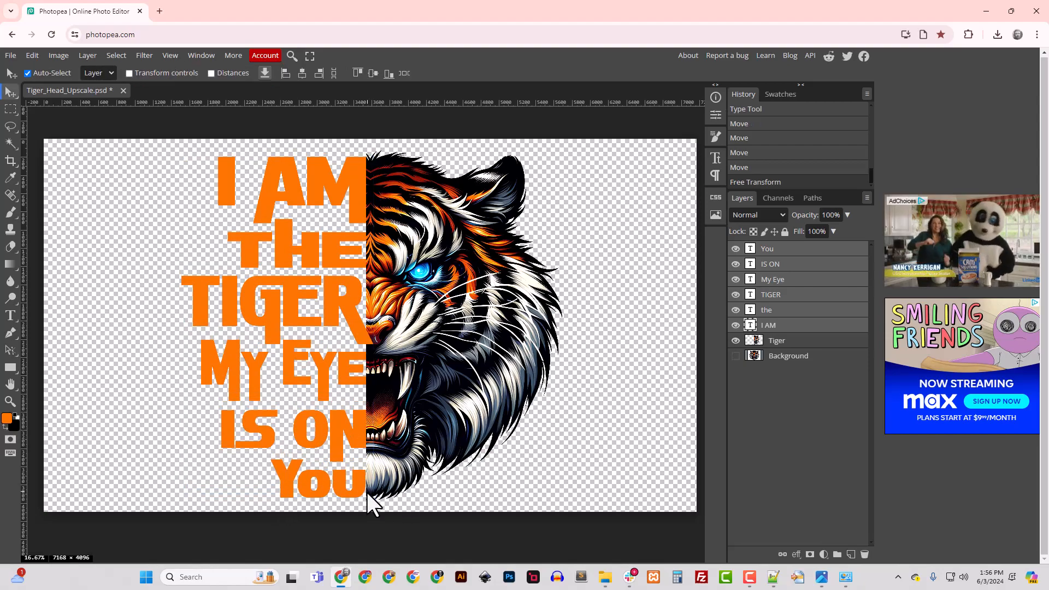
- Nudge the "You" text horizontally so its end lines up with the half tiger's cut edge
left_click(767, 251)
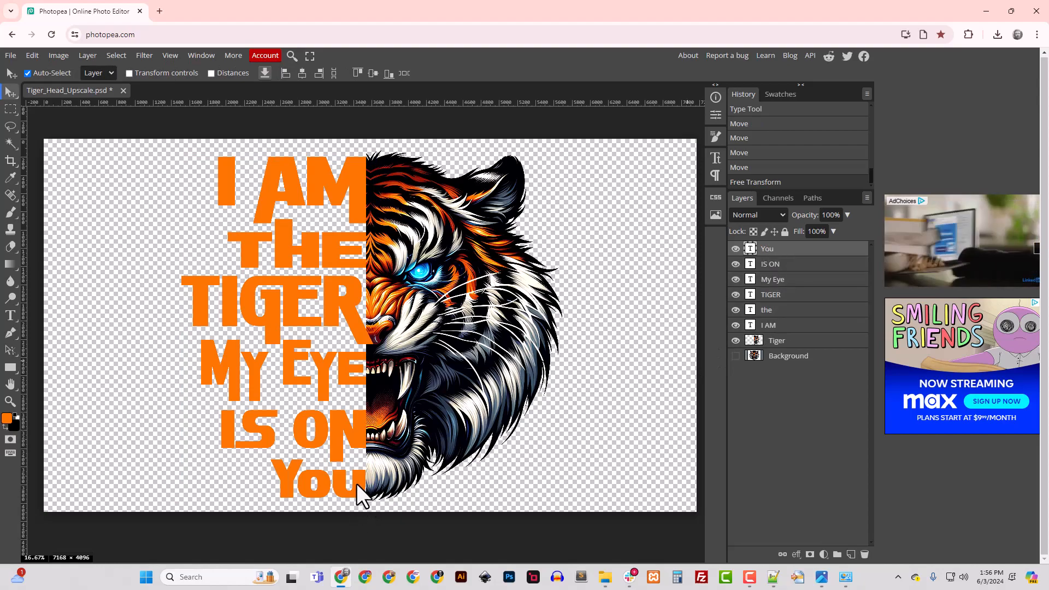
key("Right")
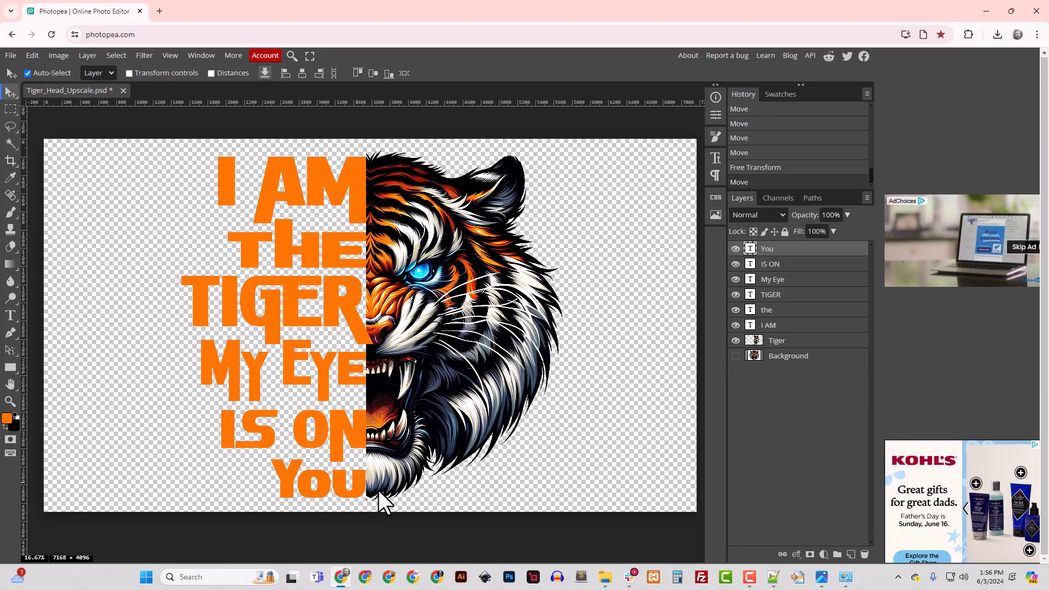
key("Right")
key("Right")
key("Right")
key("Right")
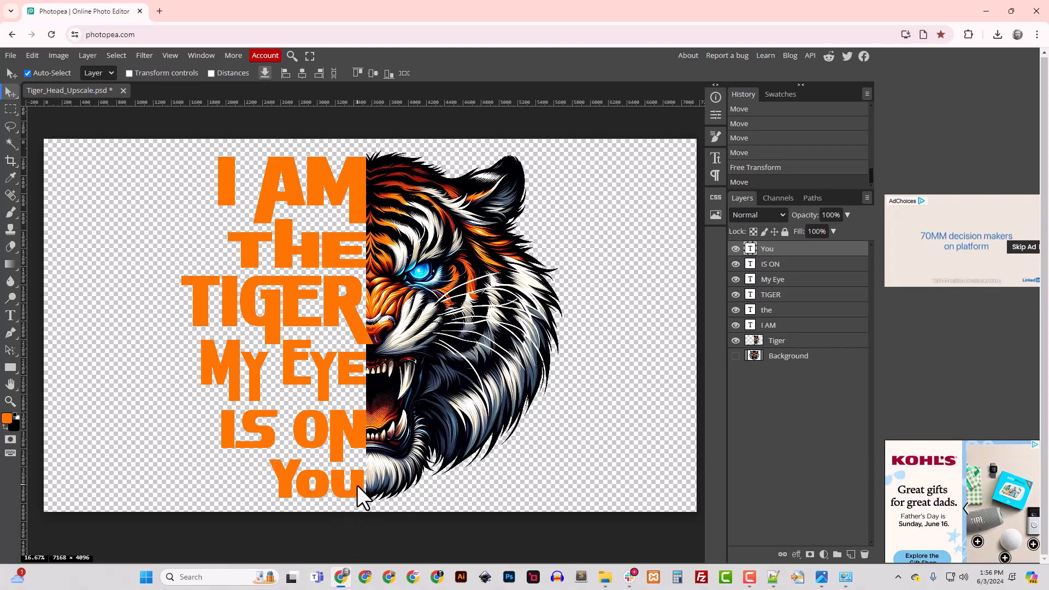
key("Right")
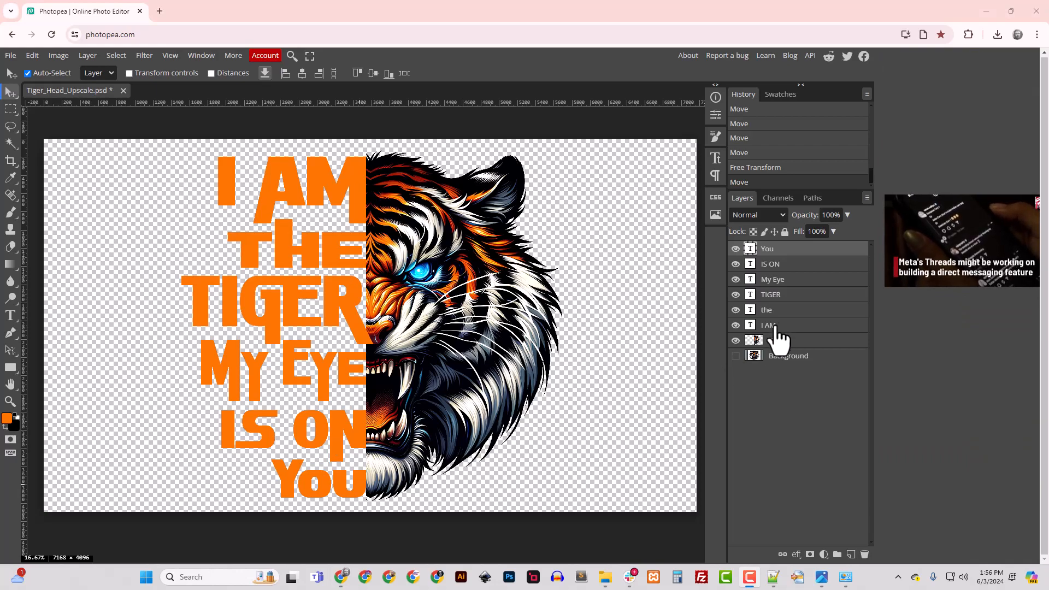
- Add a new layer directly above the TIGER text layer and load the TIGER lettering as a selection
left_click(771, 295)
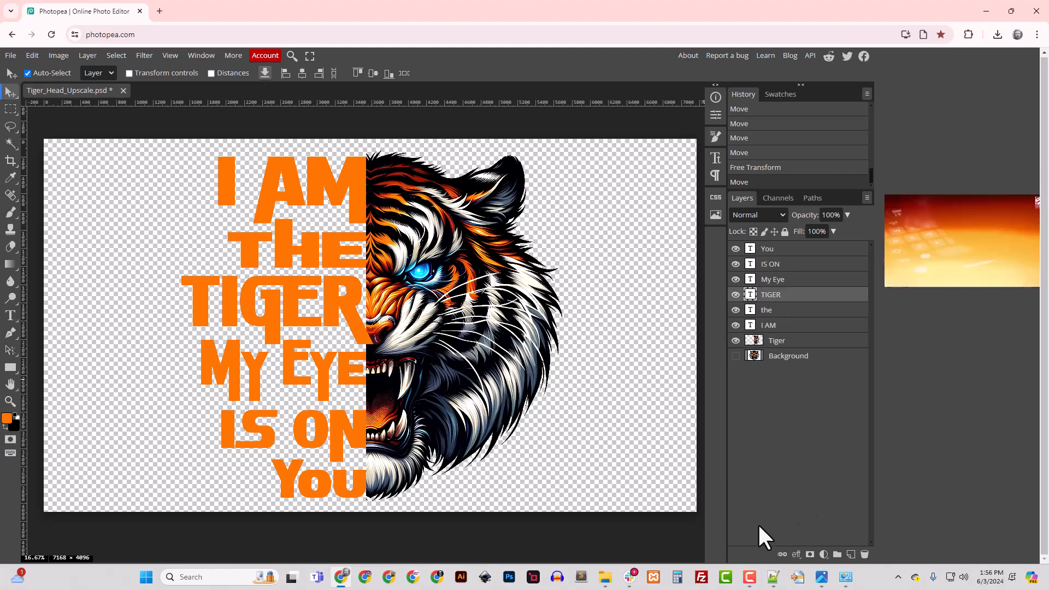
left_click(850, 555)
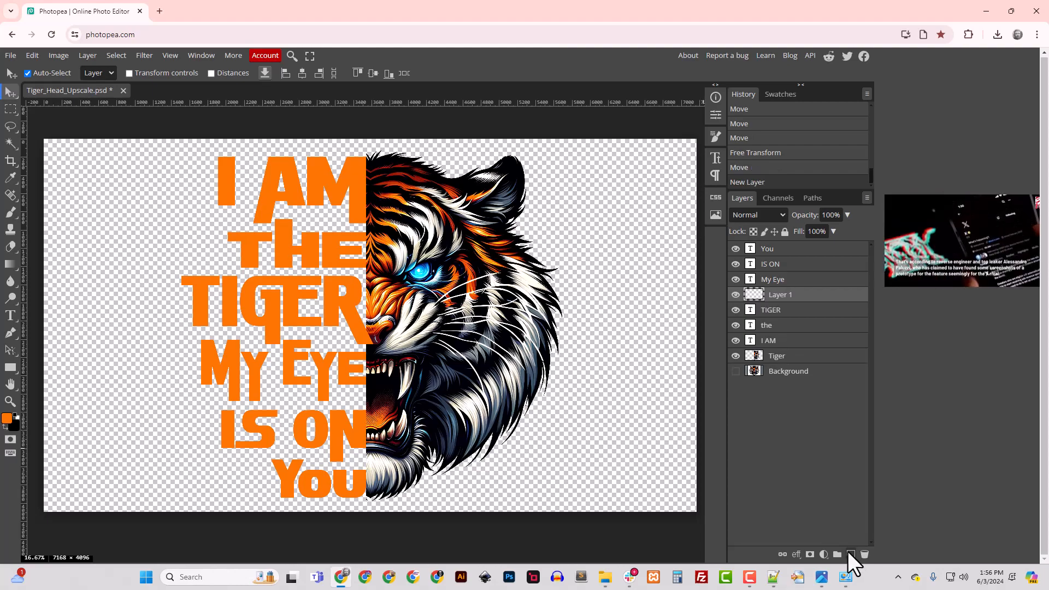
left_click(750, 310, "ctrl")
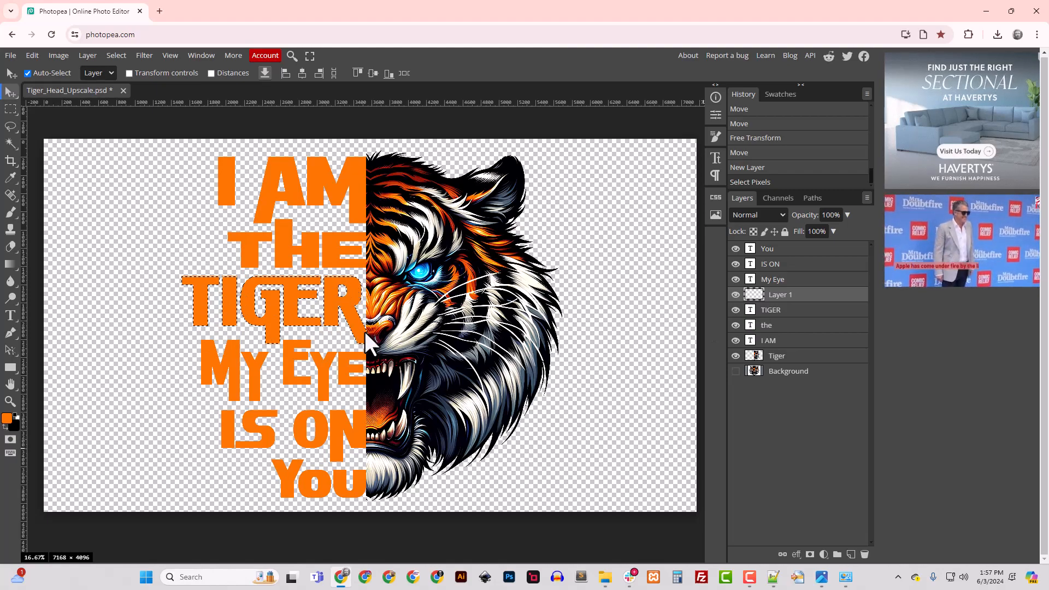
- Set up the Clone Stamp tool with 50% brush hardness and All Layers as its source
left_click(11, 229)
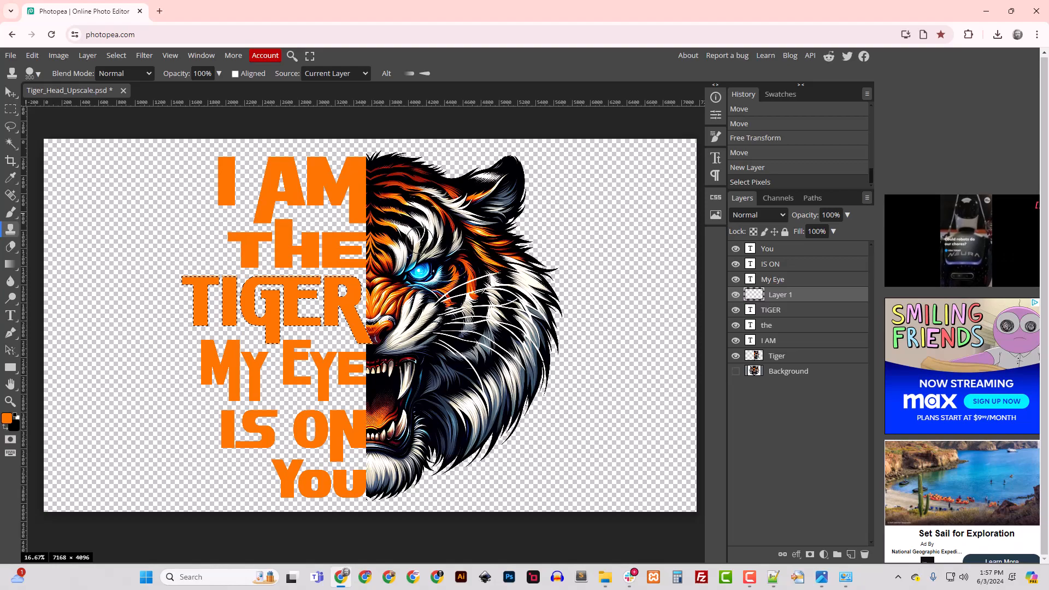
left_click(37, 73)
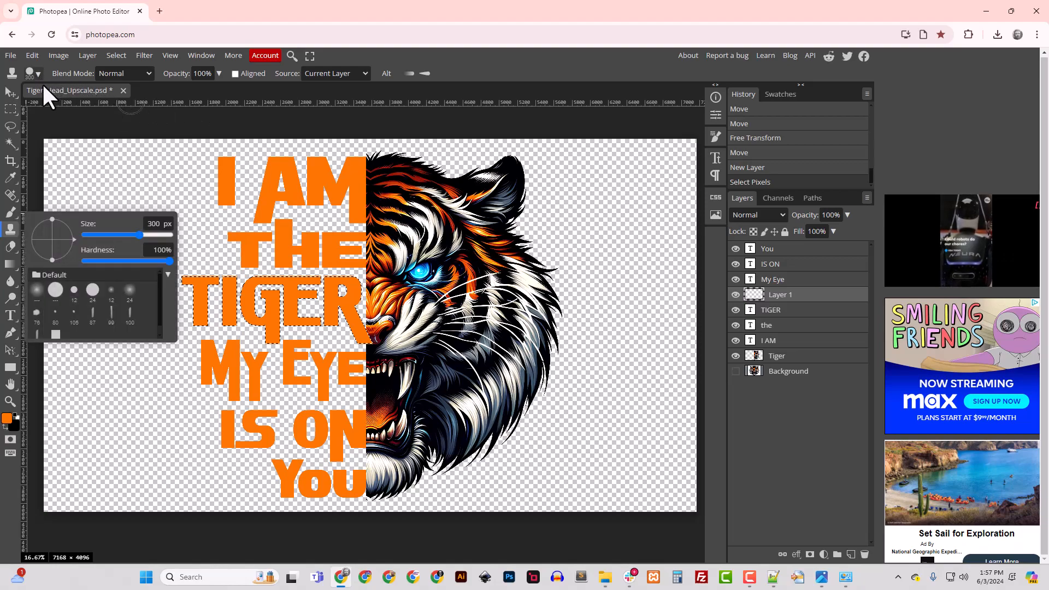
left_click_drag(169, 260, 126, 261)
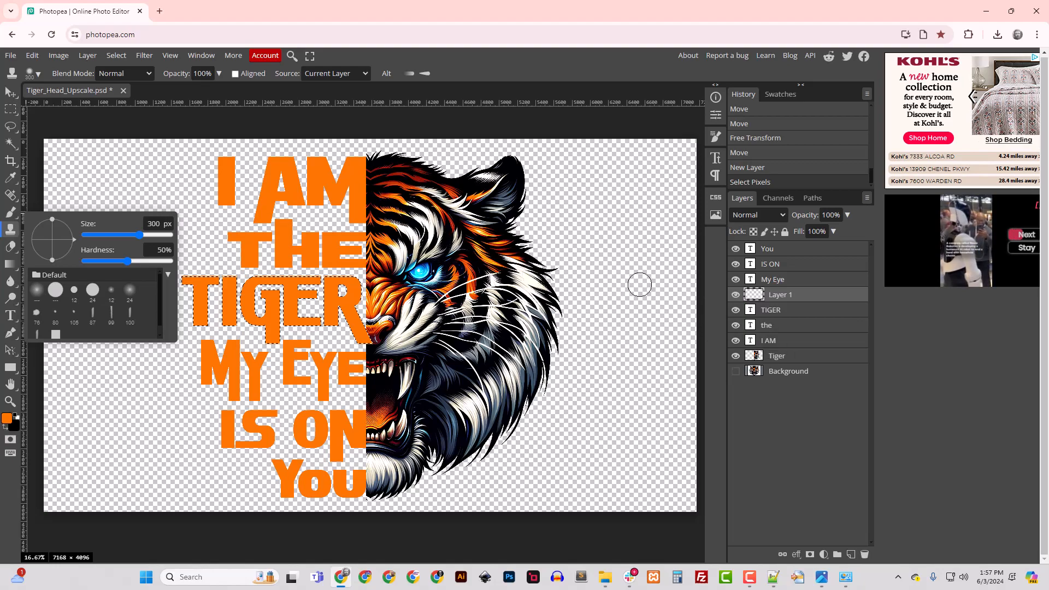
left_click(364, 75)
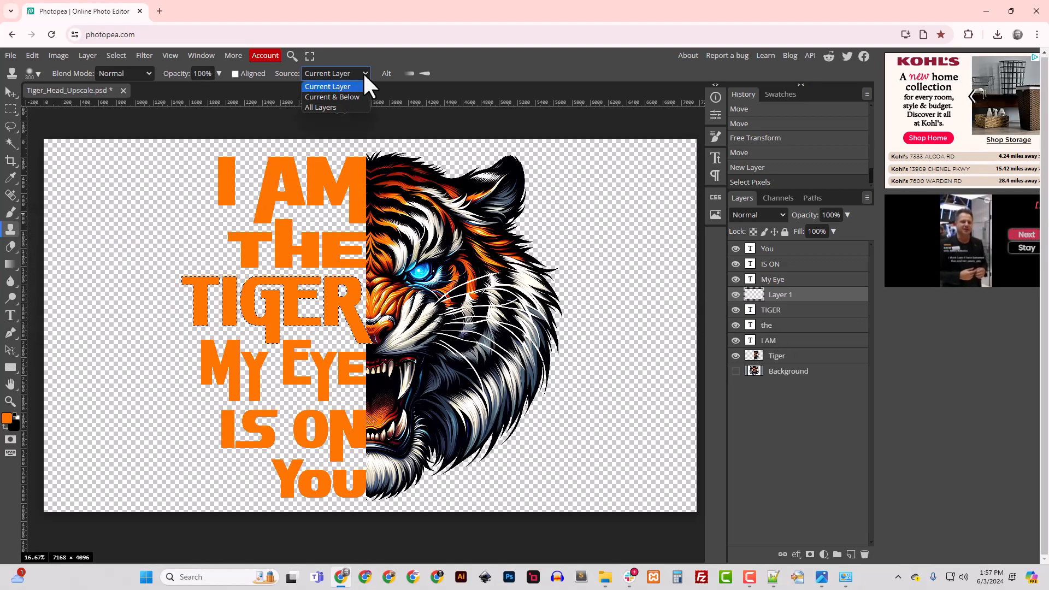
left_click(337, 107)
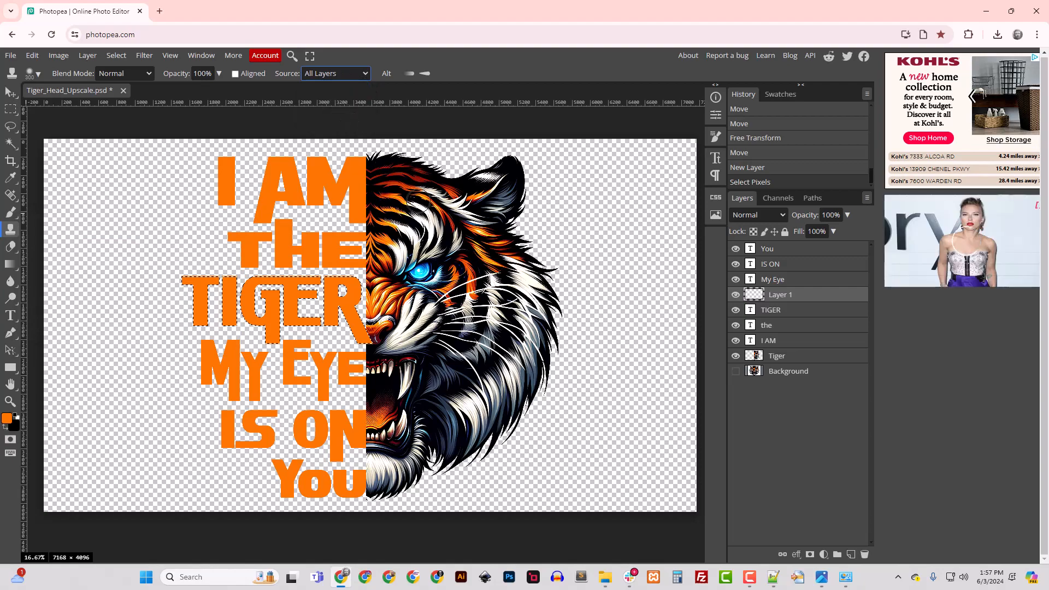
- Hide the Tiger layer, show the Background layer, deselect, and move the full tiger head sideways until its face is clear of the text
left_click(736, 356)
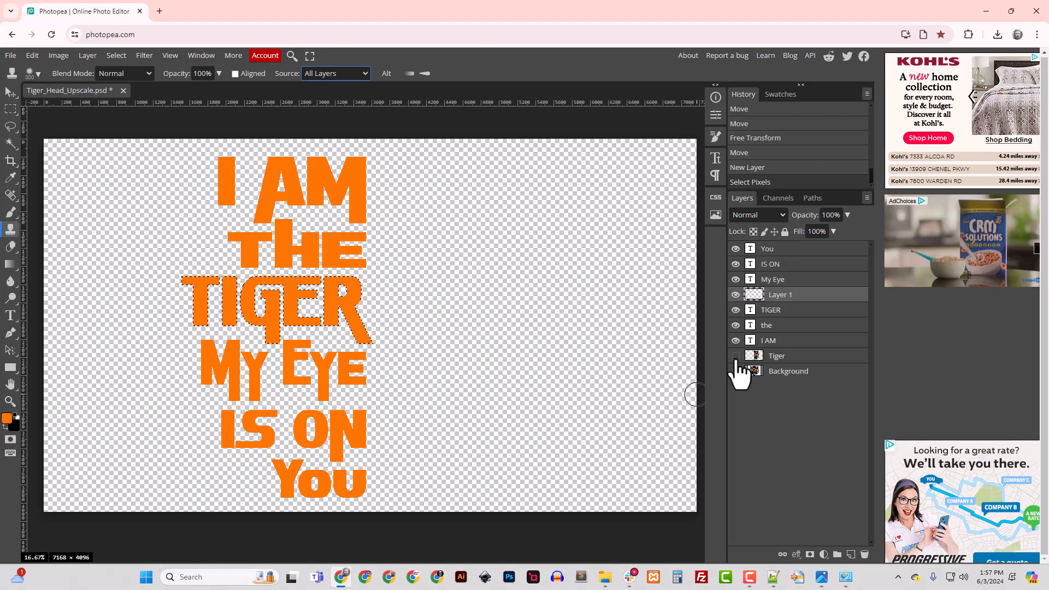
left_click(736, 371)
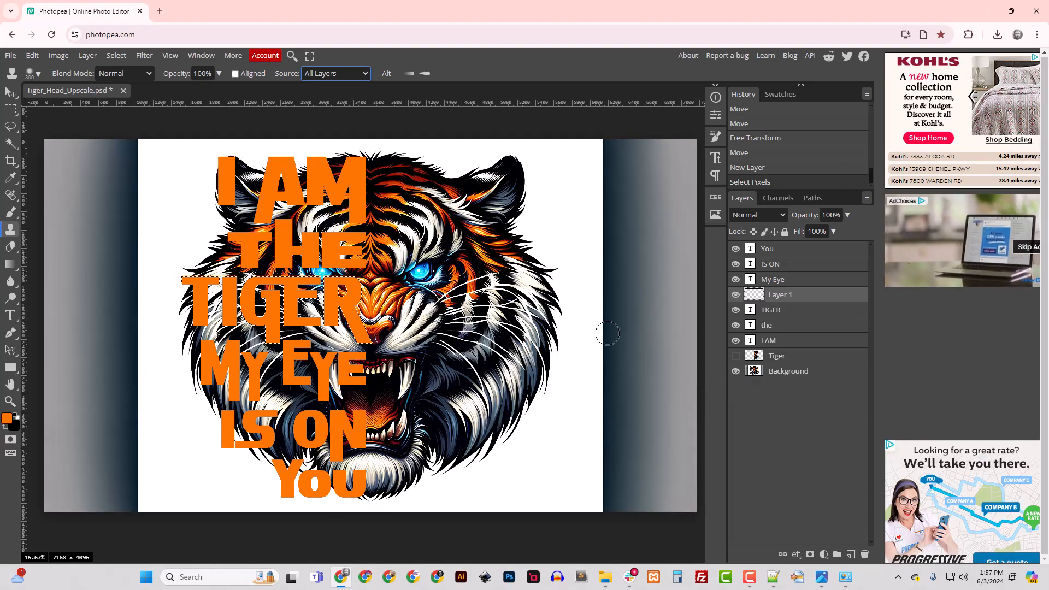
left_click(11, 93)
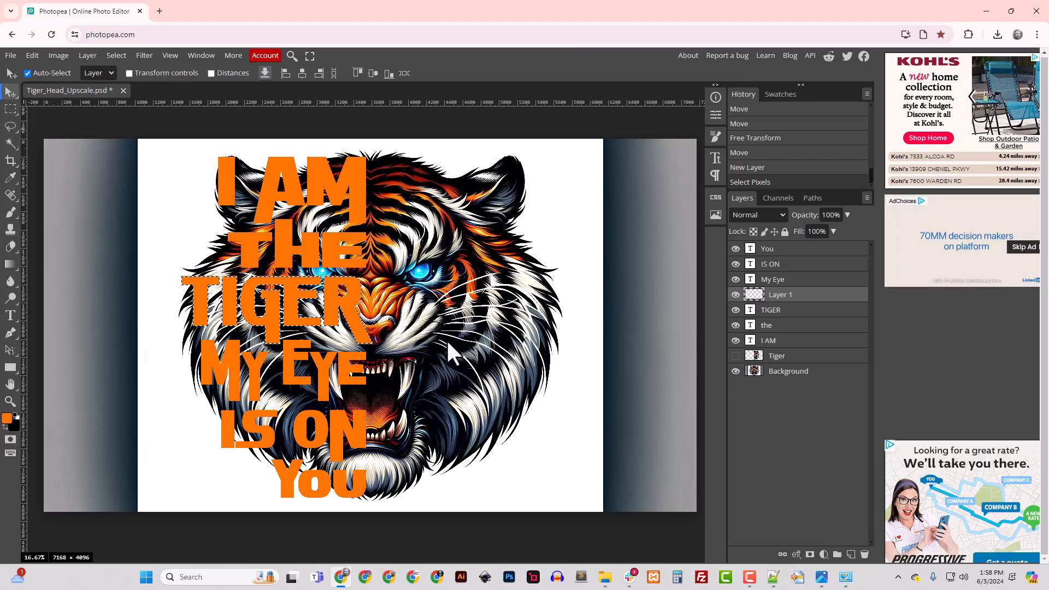
left_click(116, 56)
left_click(126, 92)
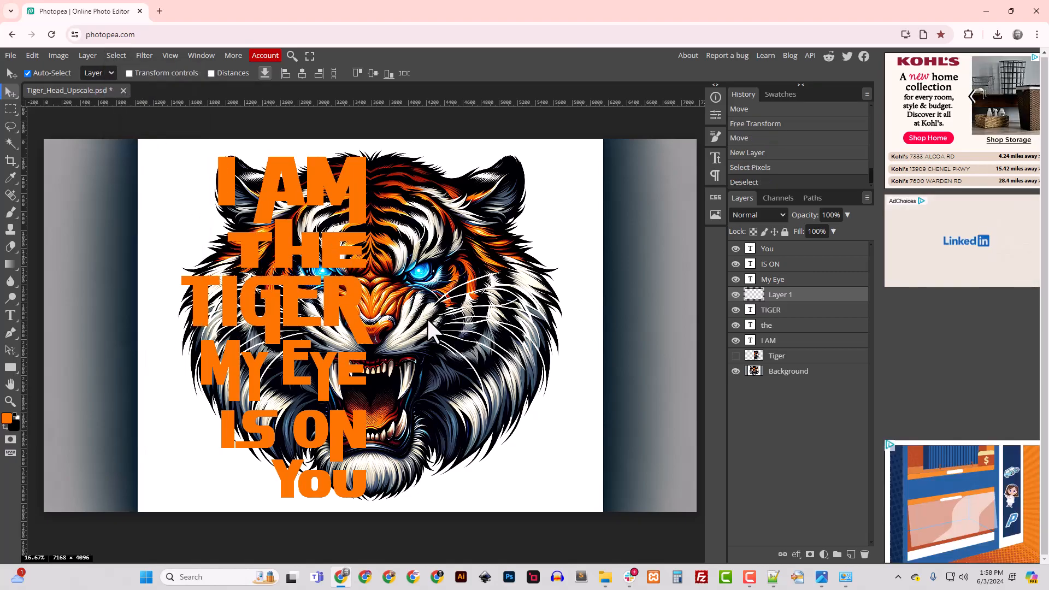
left_click(786, 374)
left_click_drag(444, 321, 580, 323)
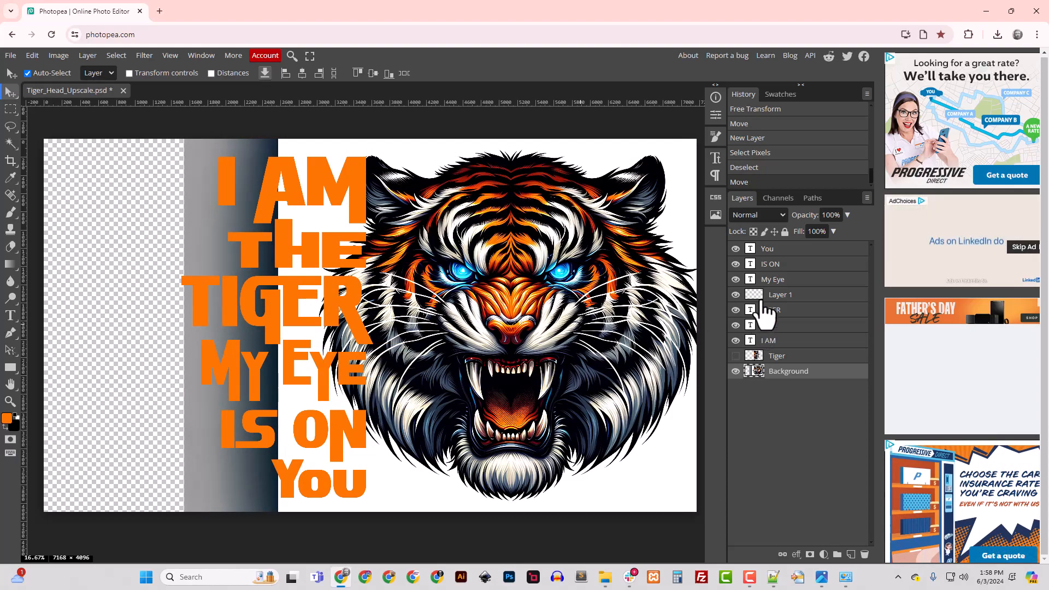
- On Layer 1, load the TIGER lettering as a selection and clone the tiger's striped fur over the letter R
left_click(772, 297)
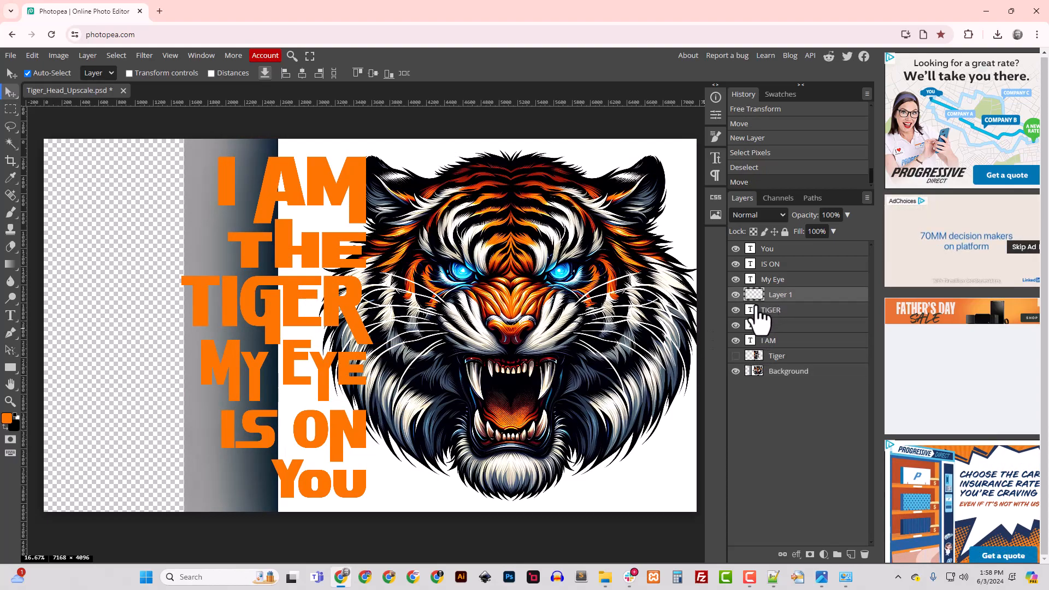
left_click(750, 310, "ctrl")
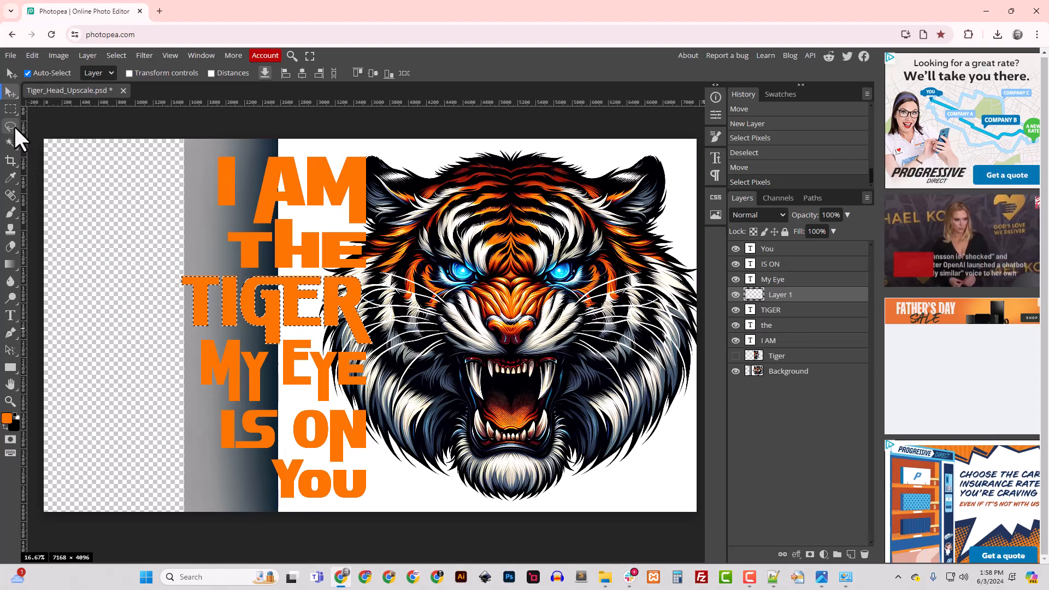
left_click(10, 229)
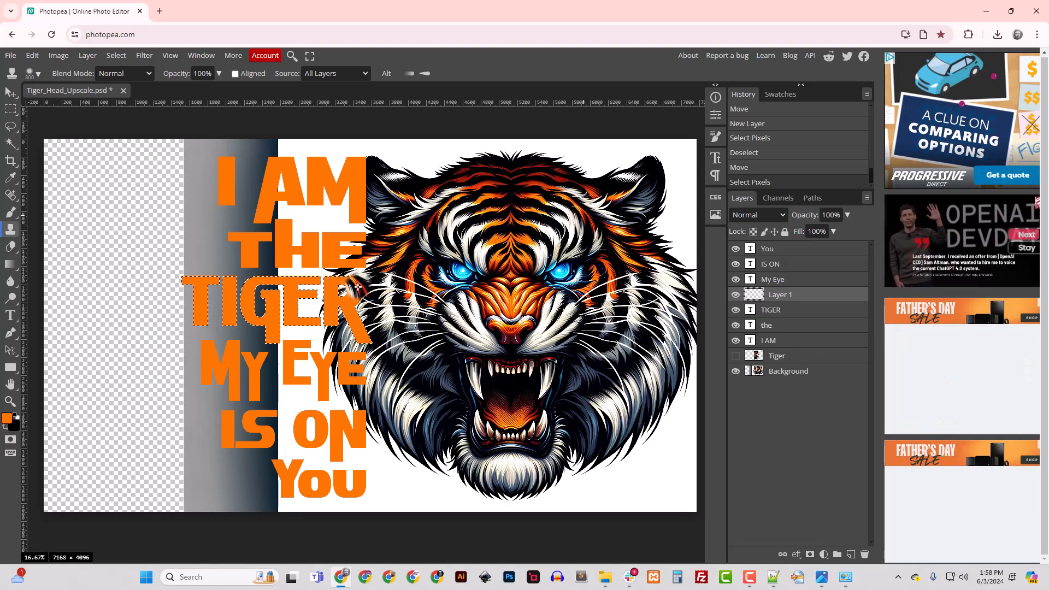
mouse_move(357, 285)
left_mouse_down()
mouse_move(333, 288)
mouse_move(329, 305)
mouse_move(343, 303)
mouse_move(365, 340)
left_mouse_up()
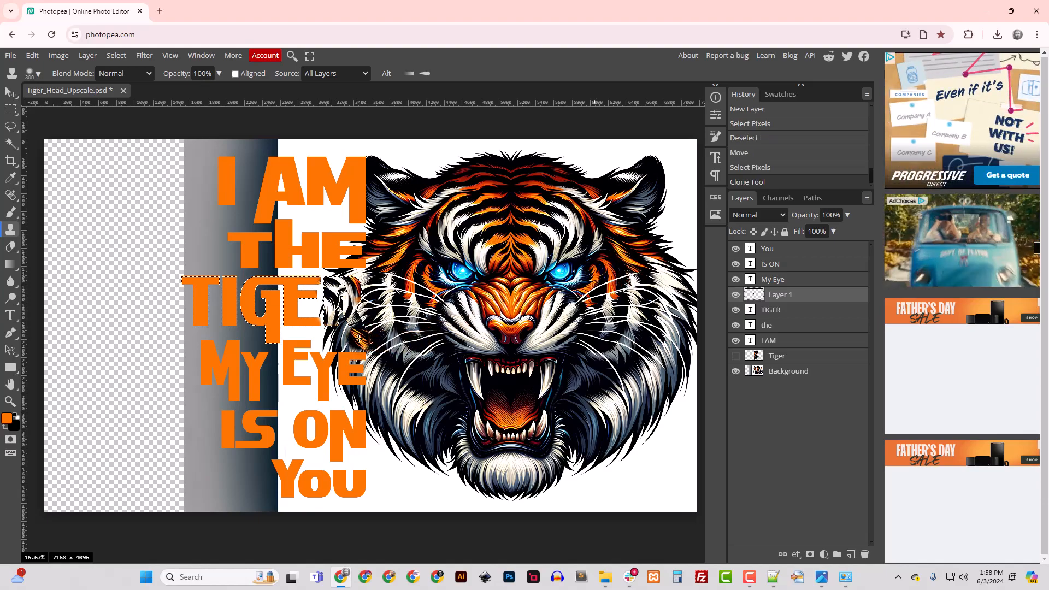
left_click_drag(360, 334, 335, 321)
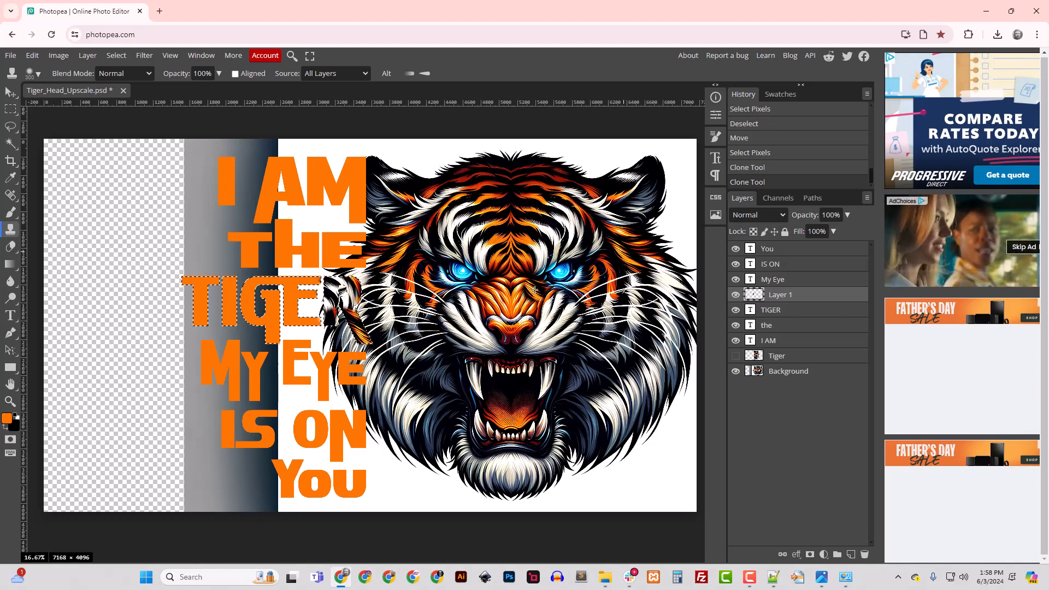
left_click(327, 314)
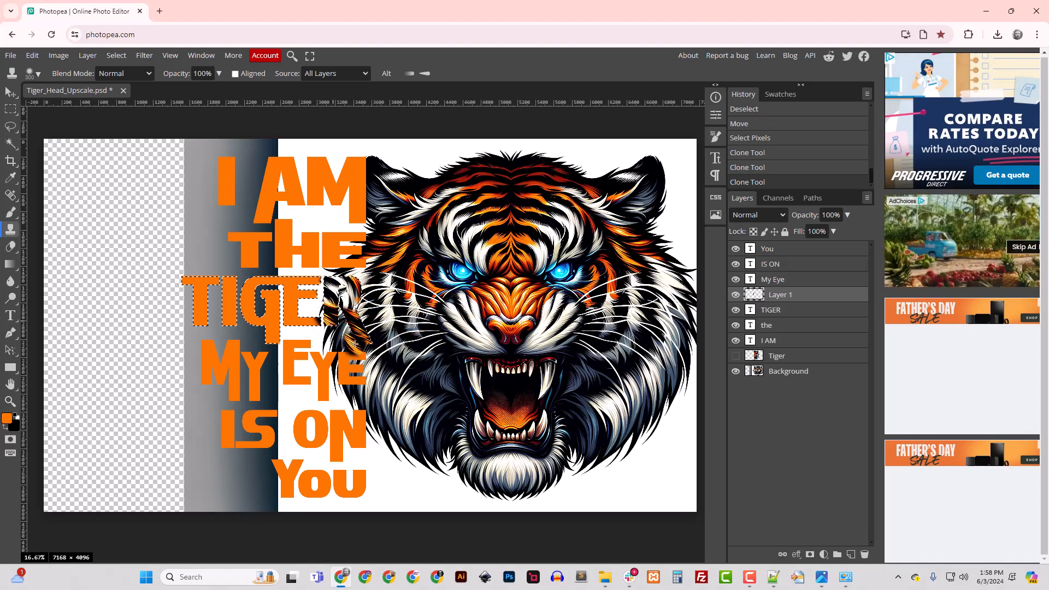
mouse_move(333, 314)
left_mouse_down()
mouse_move(331, 279)
mouse_move(355, 279)
left_mouse_up()
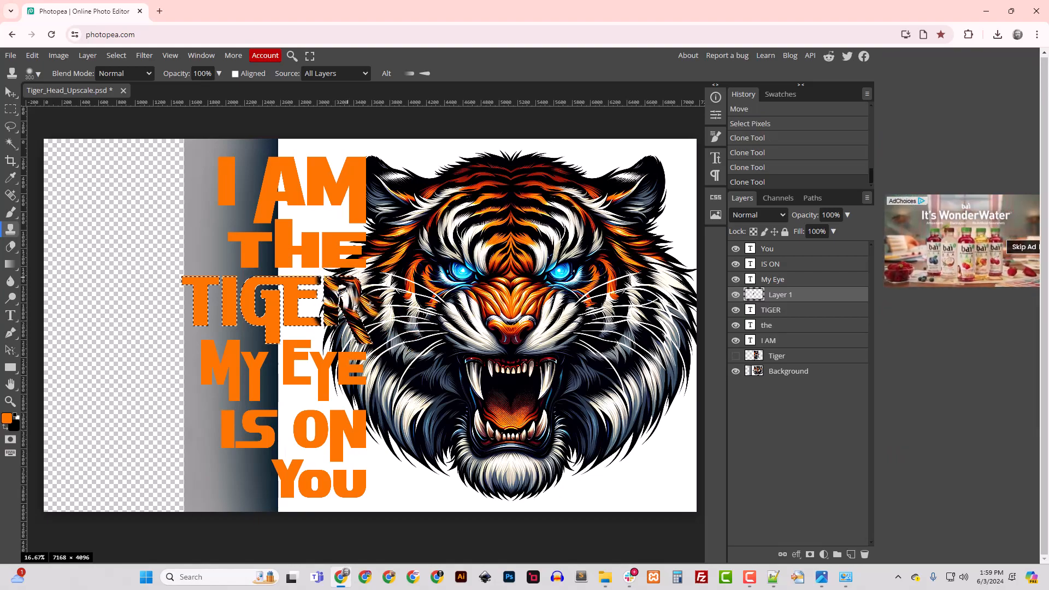
left_click(358, 288)
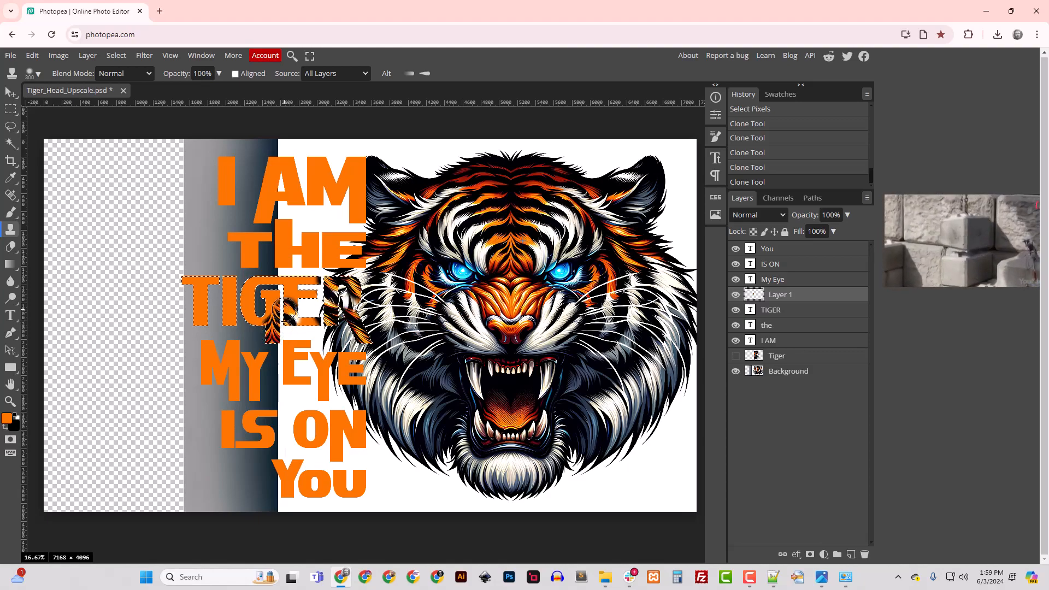
- Clone striped fur from different parts of the tiger's face over the remaining letters of "TIGER" until no orange remains
left_click(281, 280)
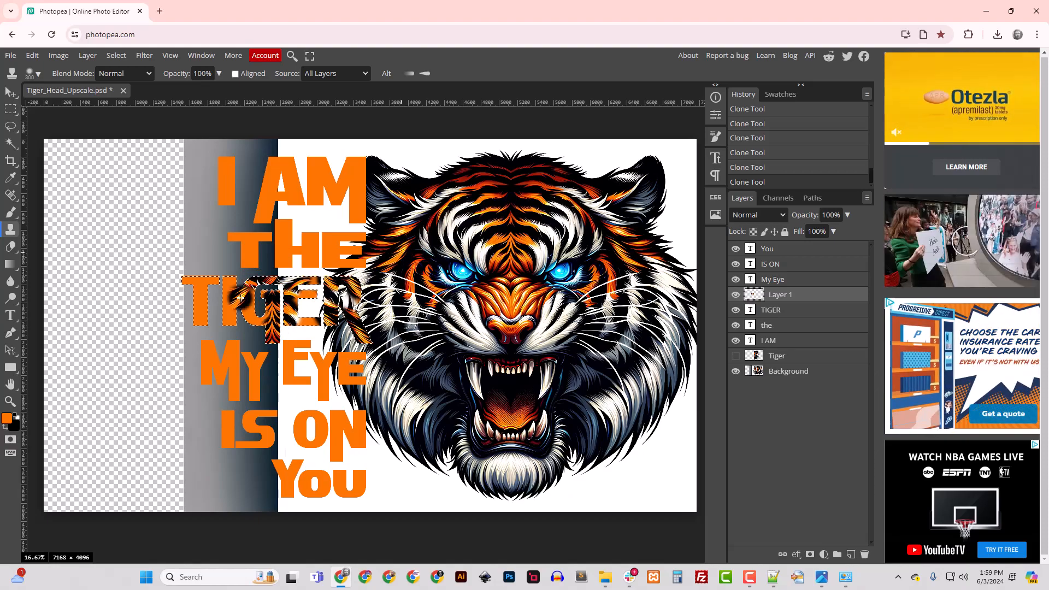
mouse_move(197, 280)
left_mouse_down()
mouse_move(201, 324)
mouse_move(202, 286)
mouse_move(219, 271)
mouse_move(190, 306)
mouse_move(196, 324)
mouse_move(199, 296)
left_mouse_up()
left_click(450, 218, "alt")
left_click(383, 244, "alt")
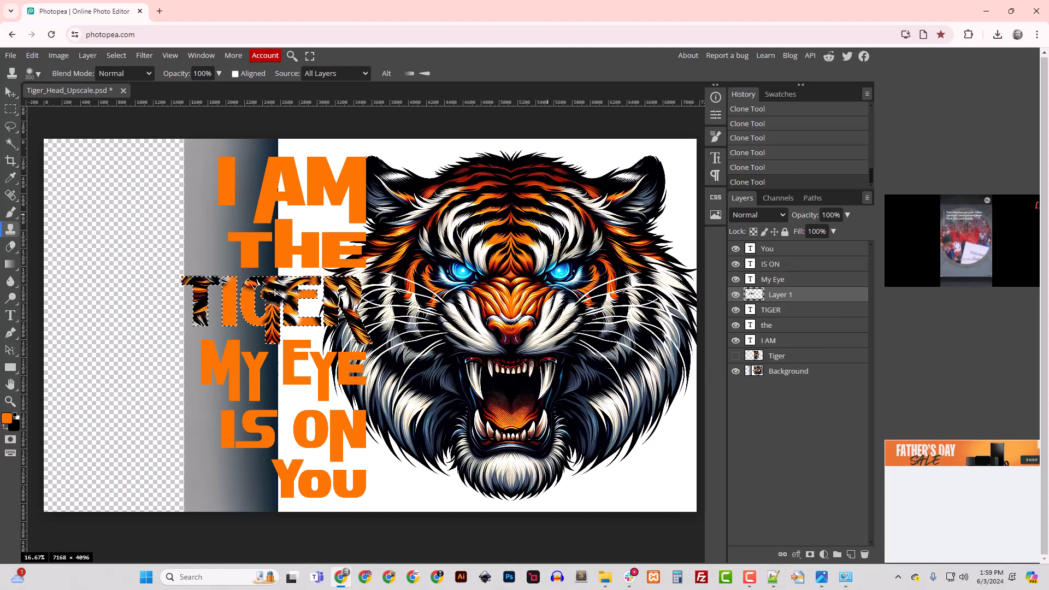
left_click_drag(231, 282, 230, 321)
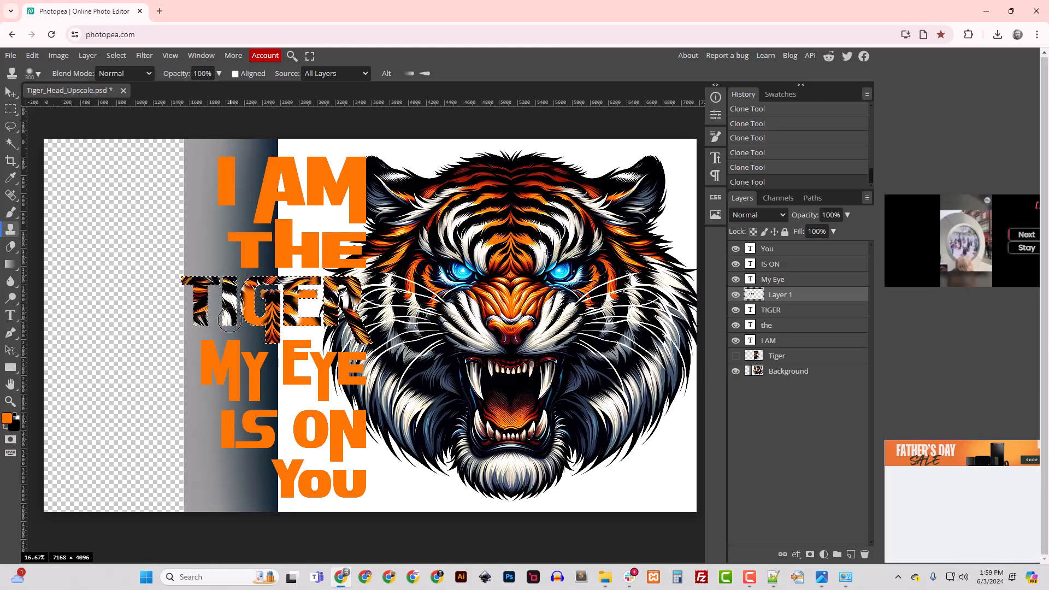
left_click(610, 255, "alt")
mouse_move(234, 300)
left_mouse_down()
mouse_move(259, 327)
mouse_move(313, 320)
mouse_move(277, 339)
left_mouse_up()
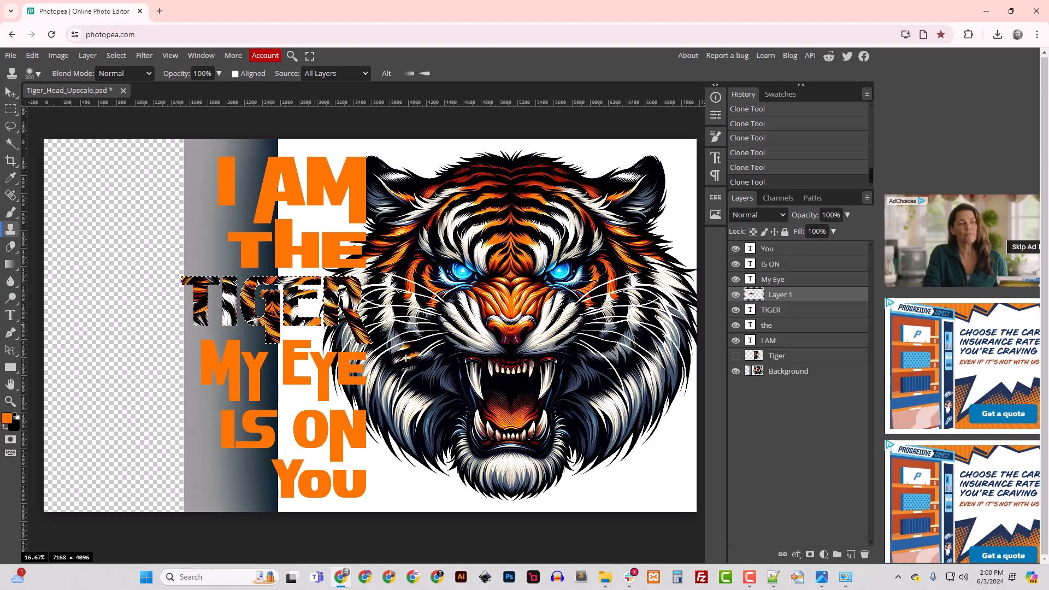
- Deselect the TIGER lettering, hide the Background layer and show the half-head Tiger layer
left_click(116, 55)
left_click(127, 89)
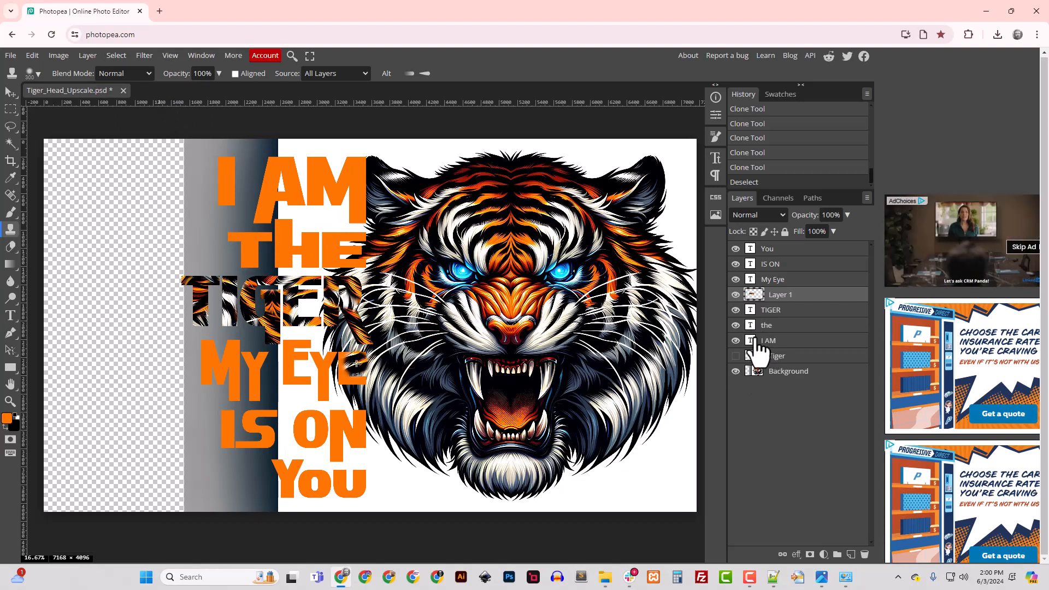
left_click(736, 371)
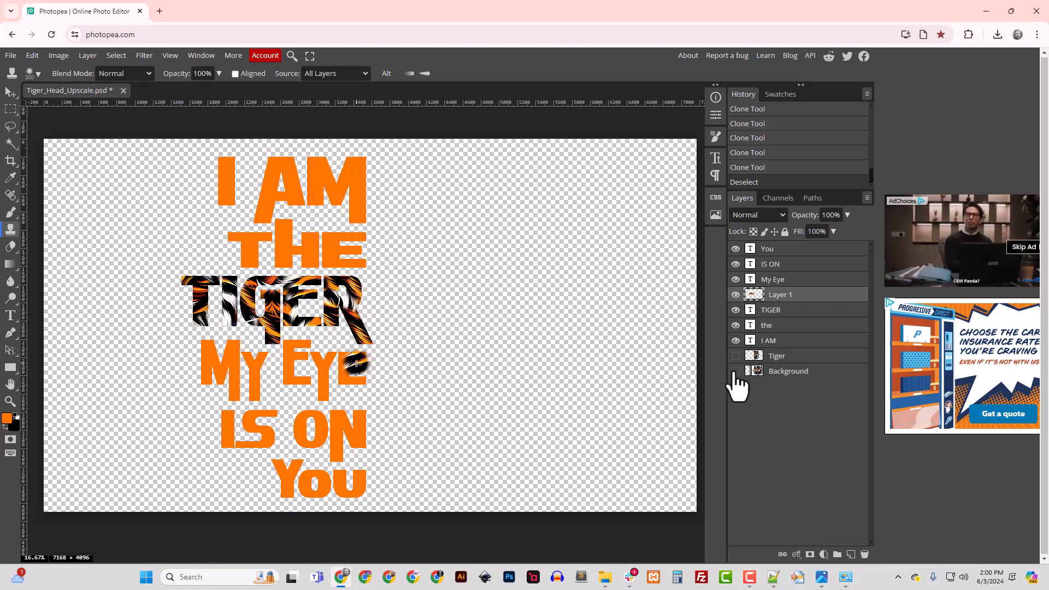
left_click(735, 356)
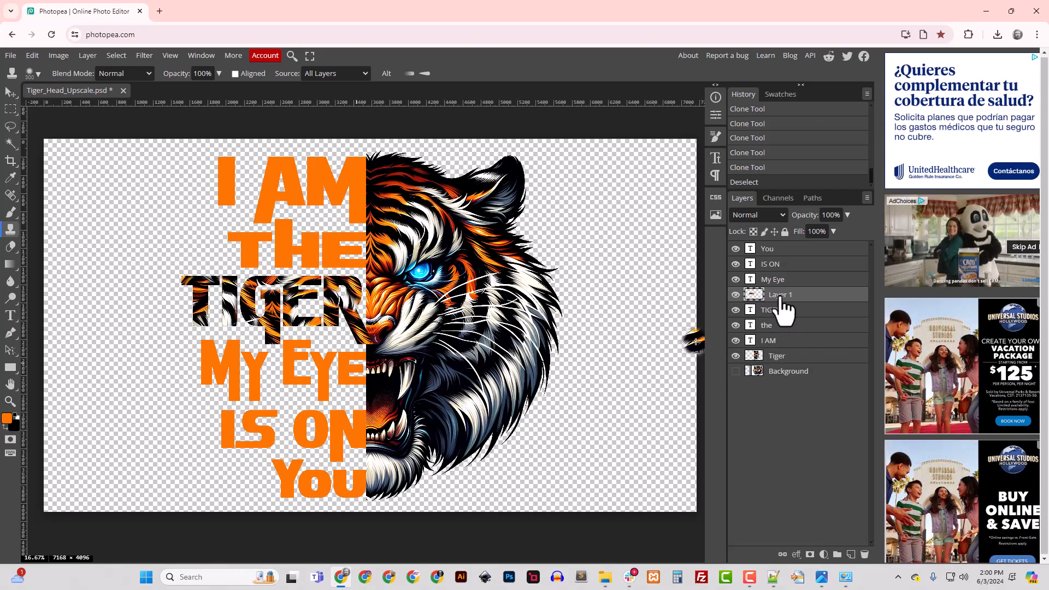
- Add a 5 px black stroke positioned outside the fur-filled TIGER lettering on Layer 1
left_click(9, 93)
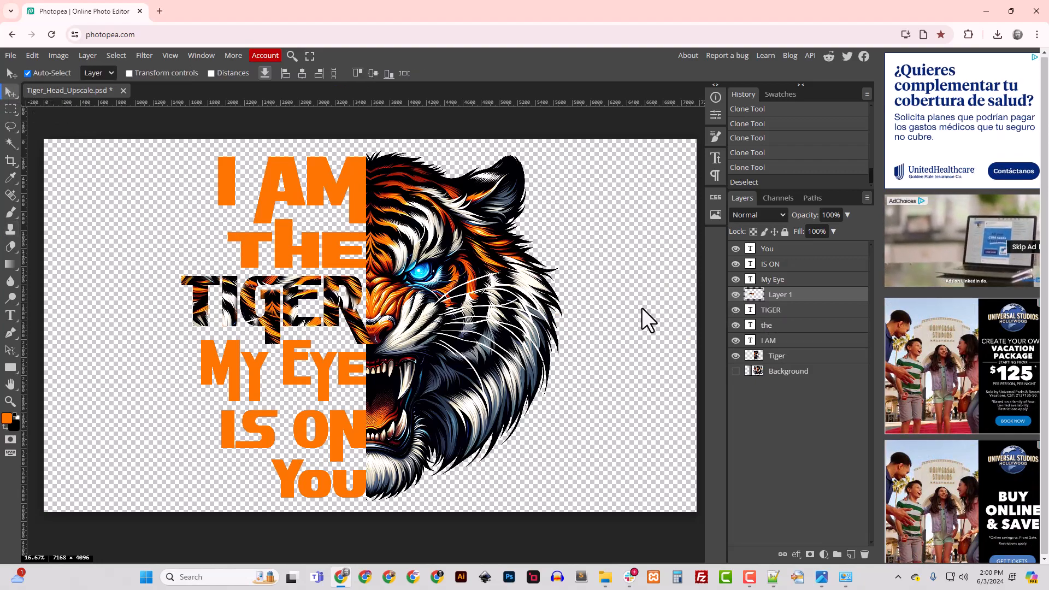
right_click(772, 304)
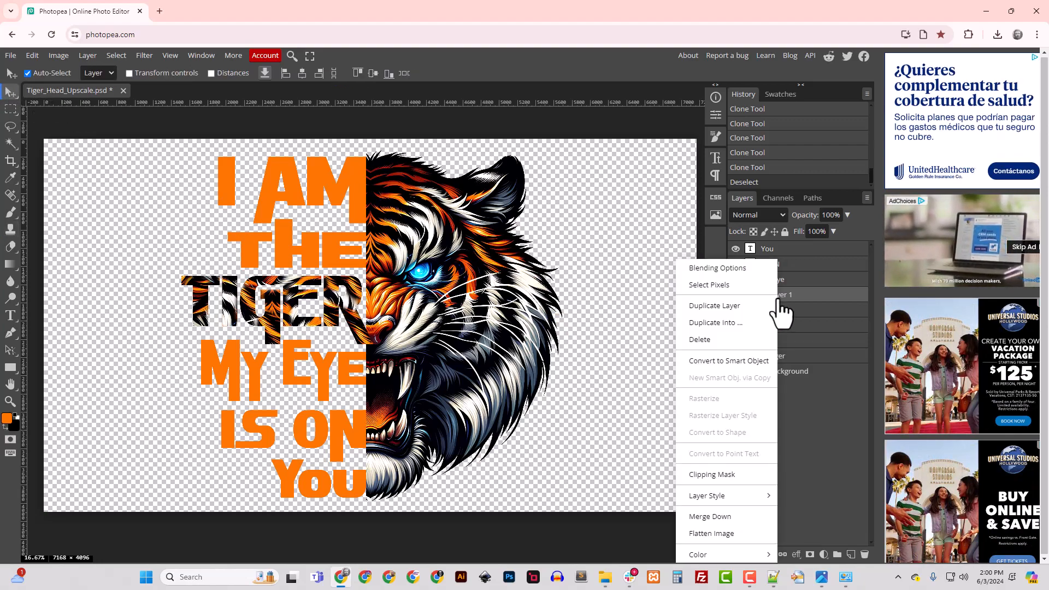
left_click(725, 269)
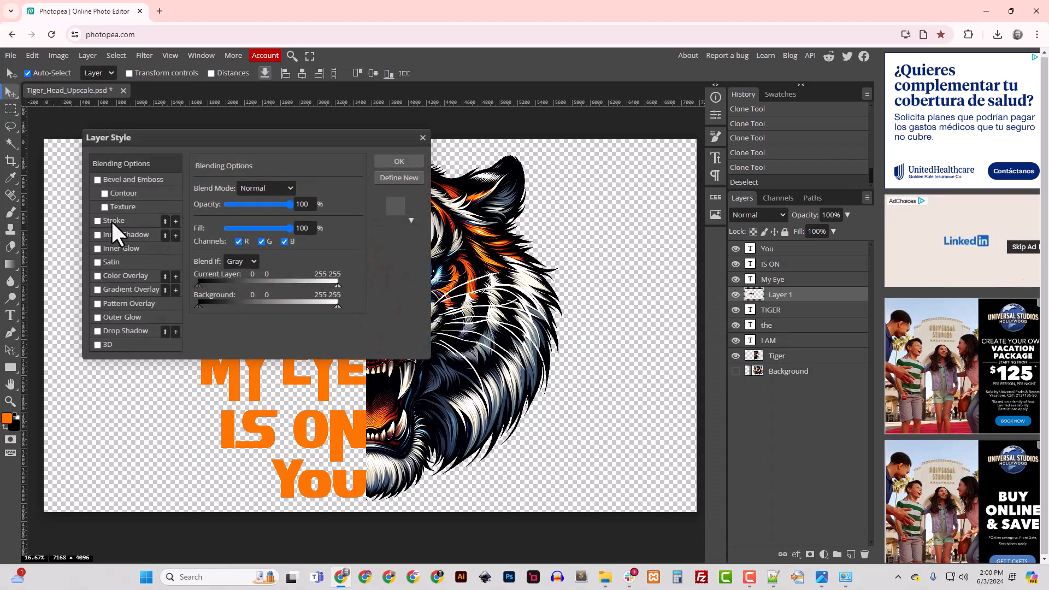
left_click(110, 220)
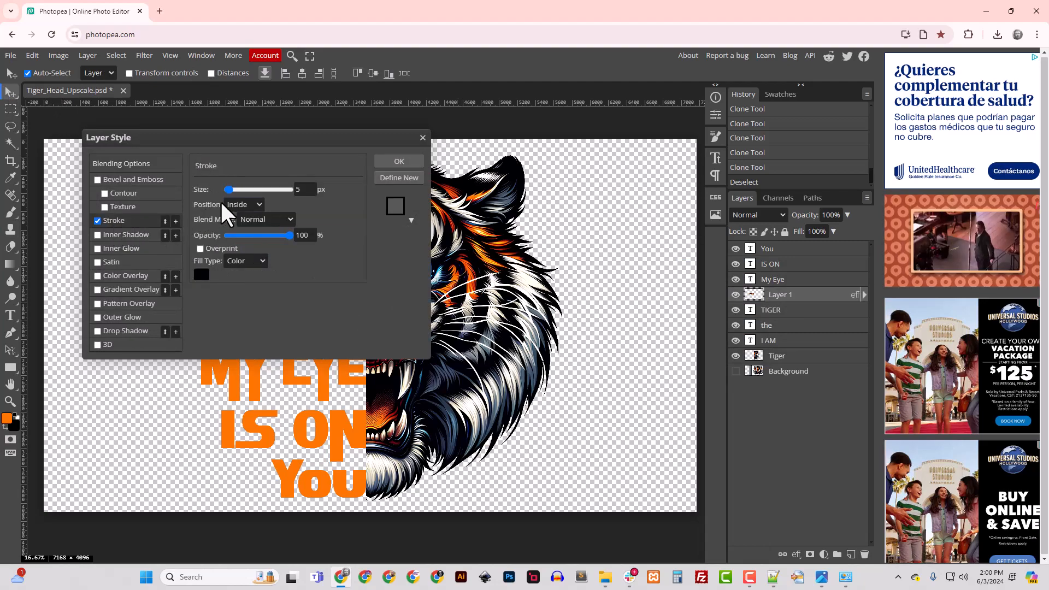
left_click(259, 205)
left_click(244, 238)
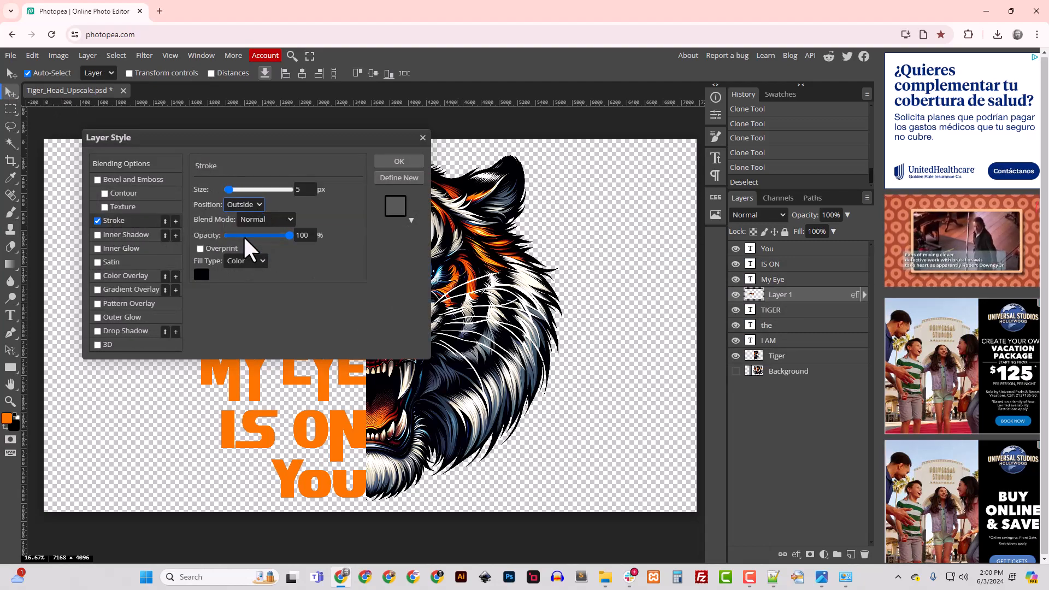
left_click(202, 275)
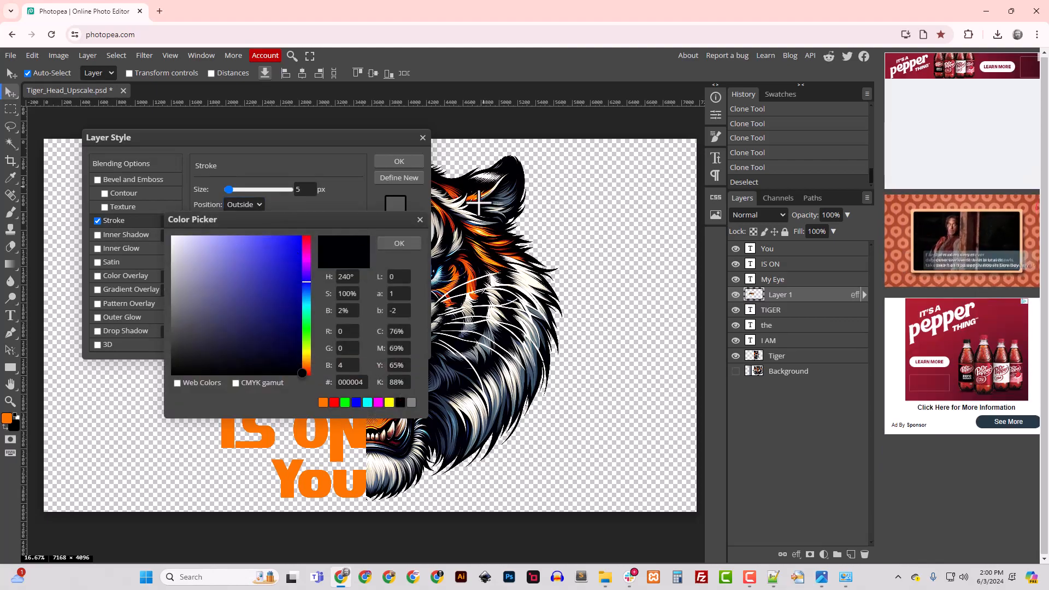
left_click(399, 243)
left_click_drag(328, 140, 595, 162)
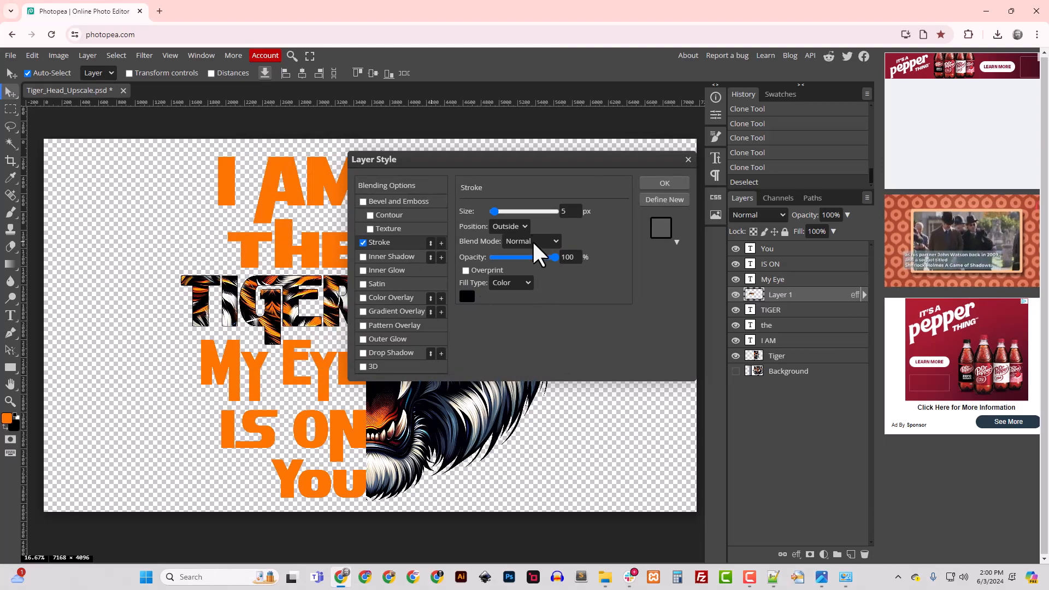
left_click_drag(515, 163, 247, 97)
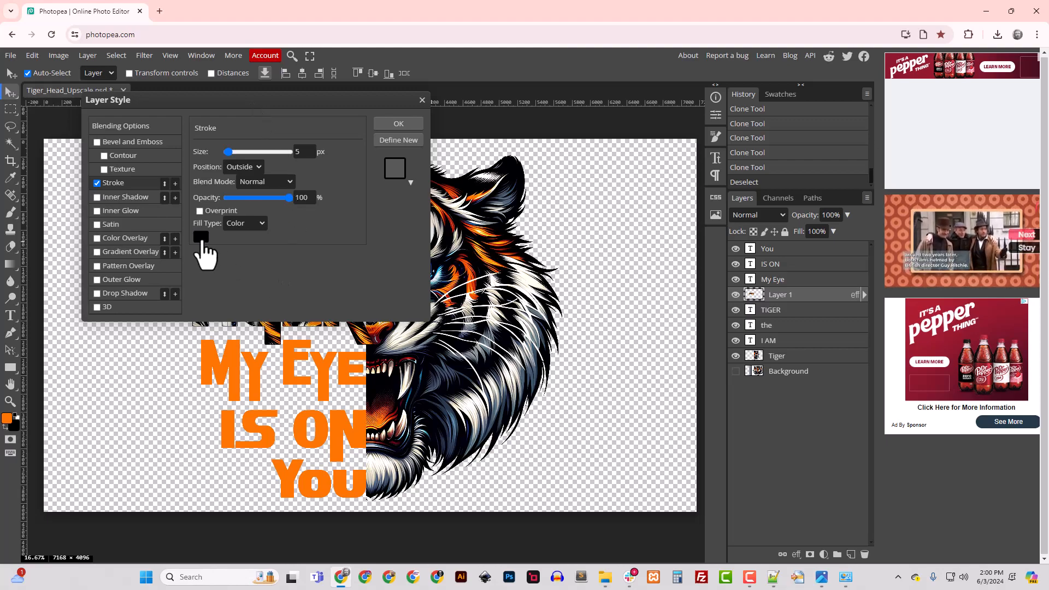
- Add a second outside stroke to Layer 1, coloured with orange sampled from the text and 15 px in size
left_click(175, 183)
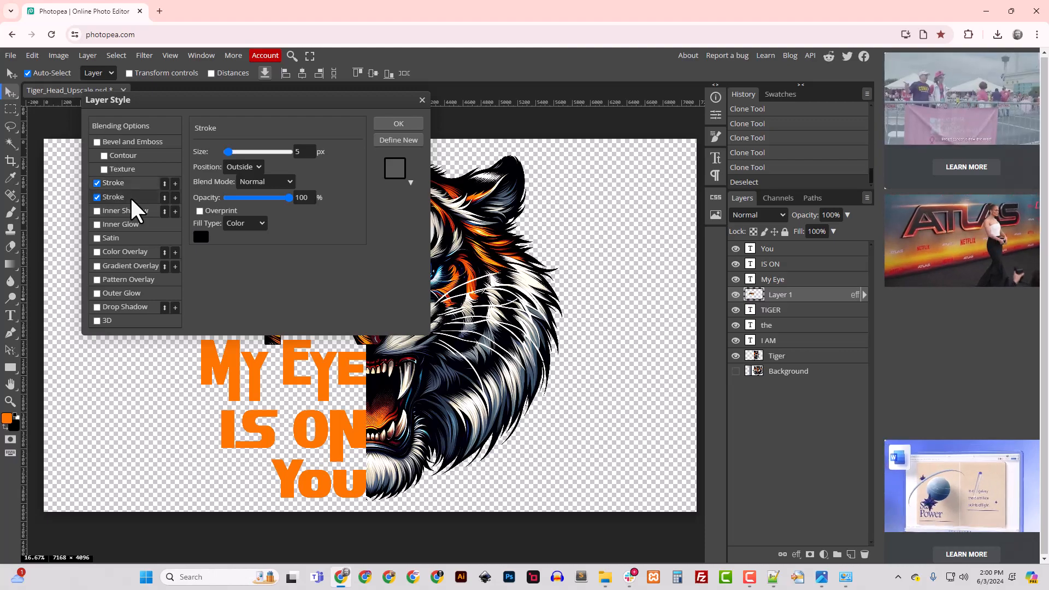
left_click(202, 237)
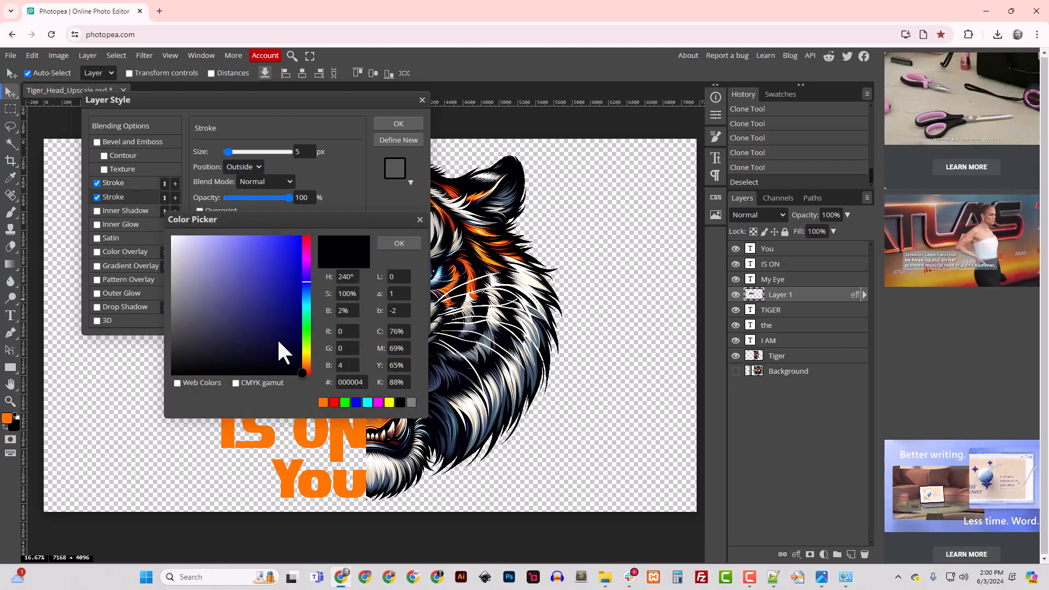
left_click(270, 439)
left_click(397, 243)
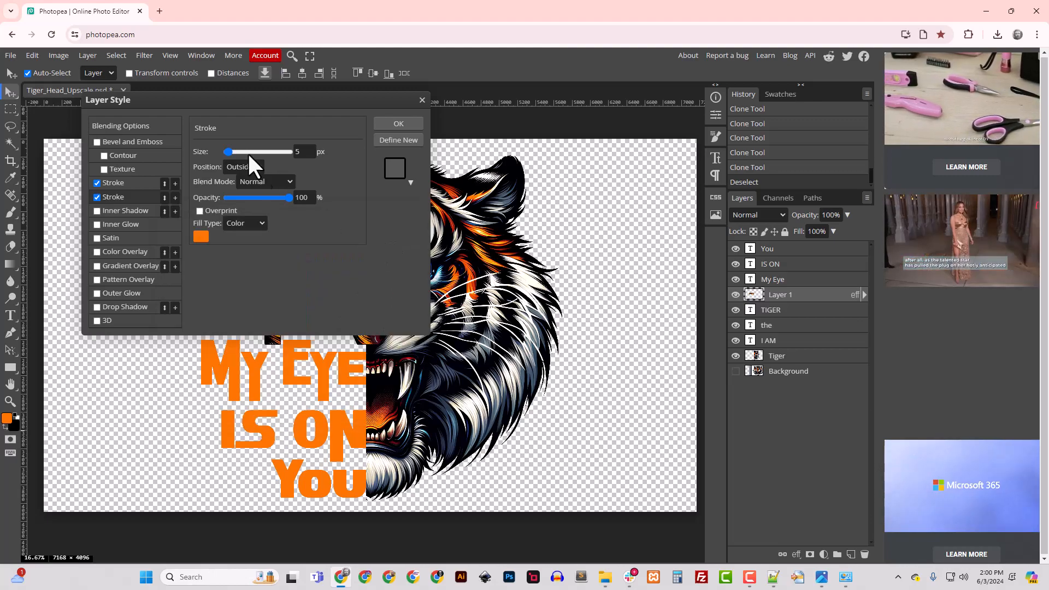
left_click_drag(274, 98, 536, 102)
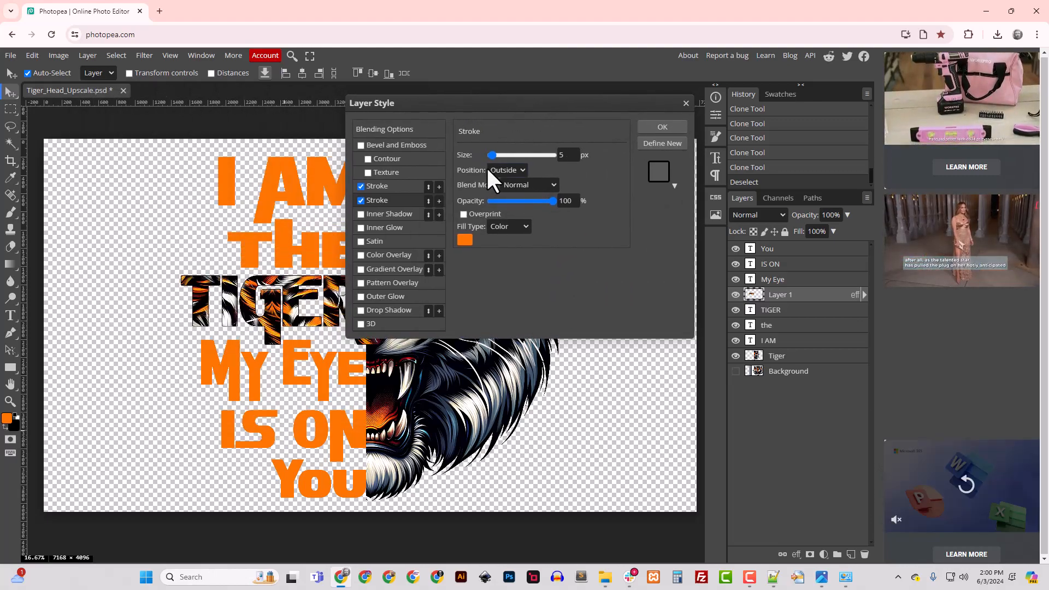
left_click_drag(493, 155, 493, 153)
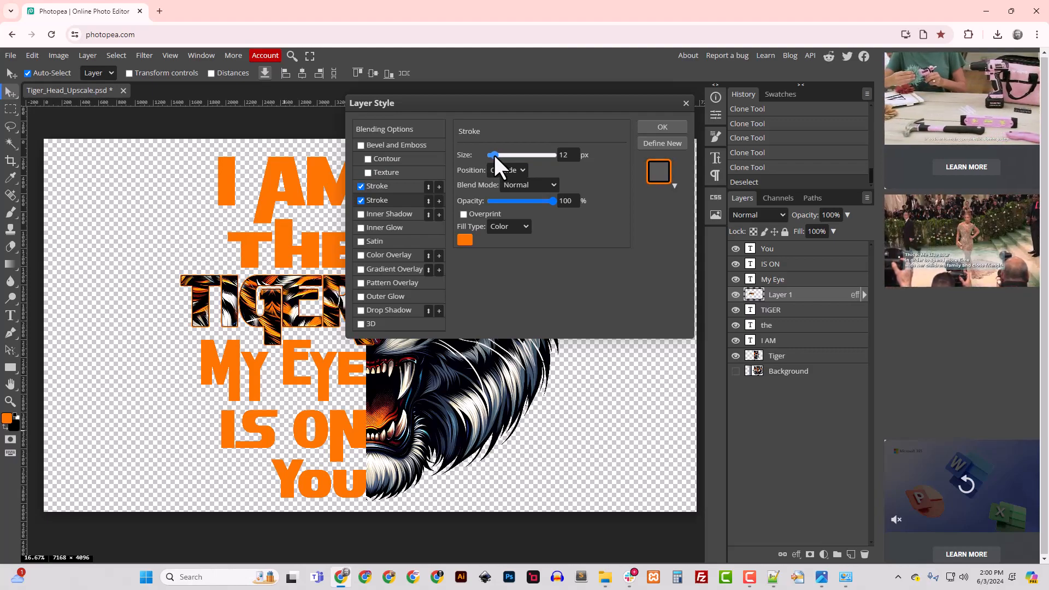
double_click(564, 154)
type("15")
left_click(664, 128)
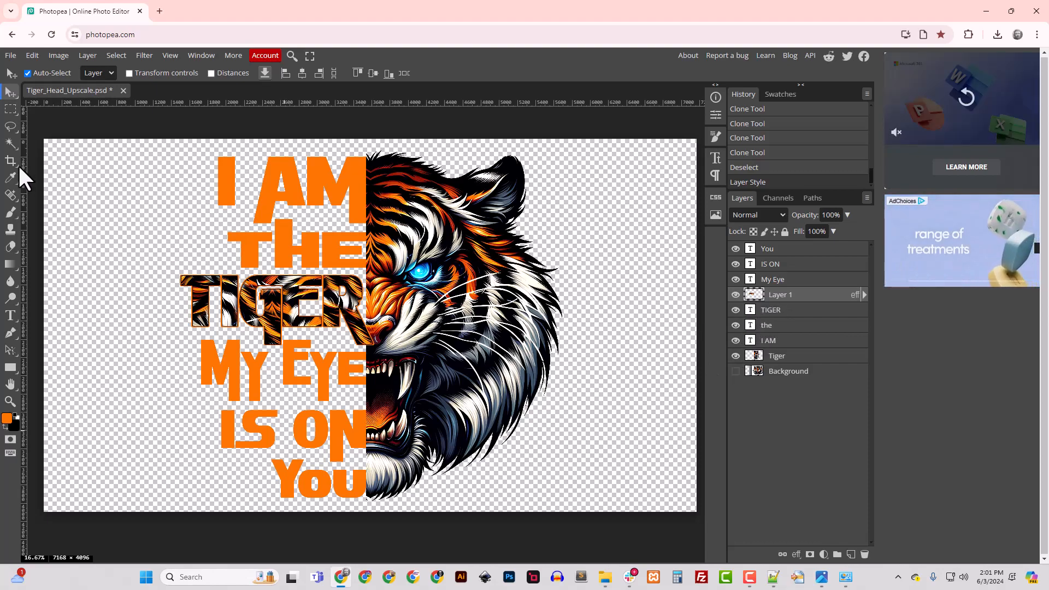
- Load the TIGER lettering as a selection, clone more fur over the letter R on Layer 1, and deselect
left_click(9, 229)
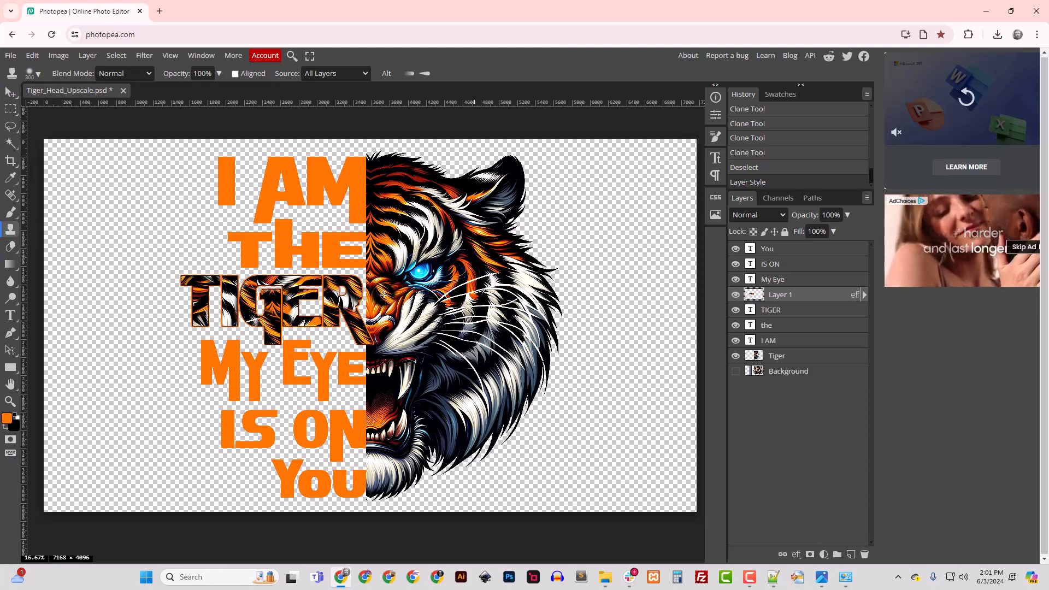
left_click(750, 310, "ctrl")
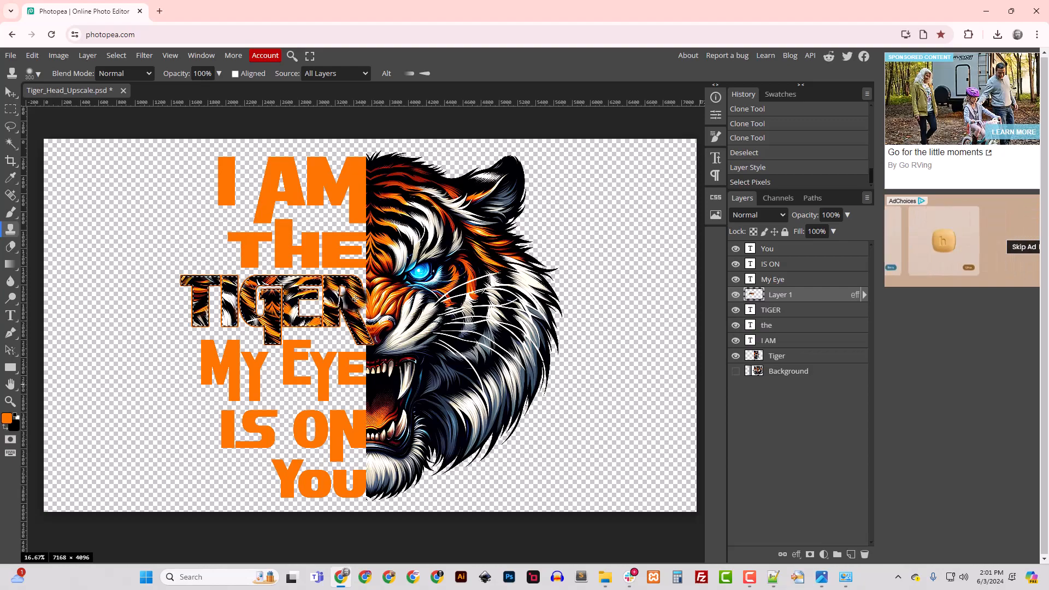
left_click_drag(355, 299, 356, 328)
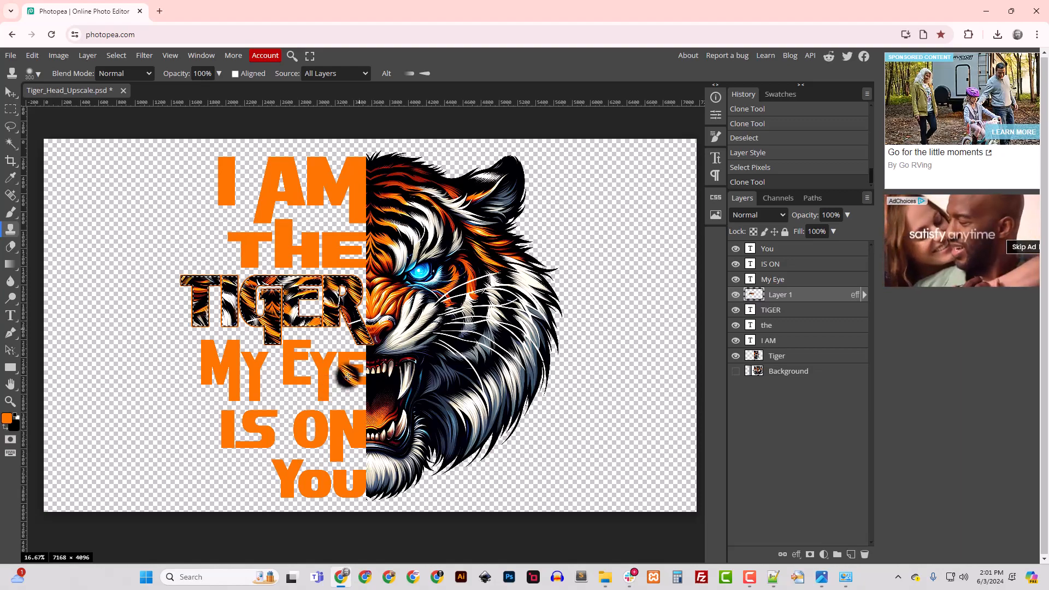
left_click(117, 55)
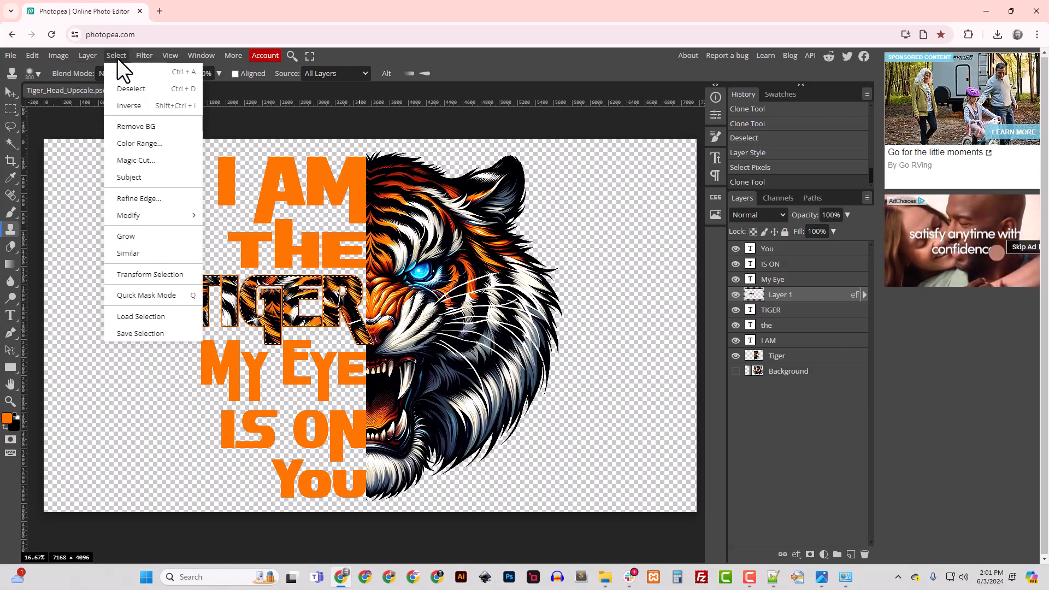
left_click(126, 88)
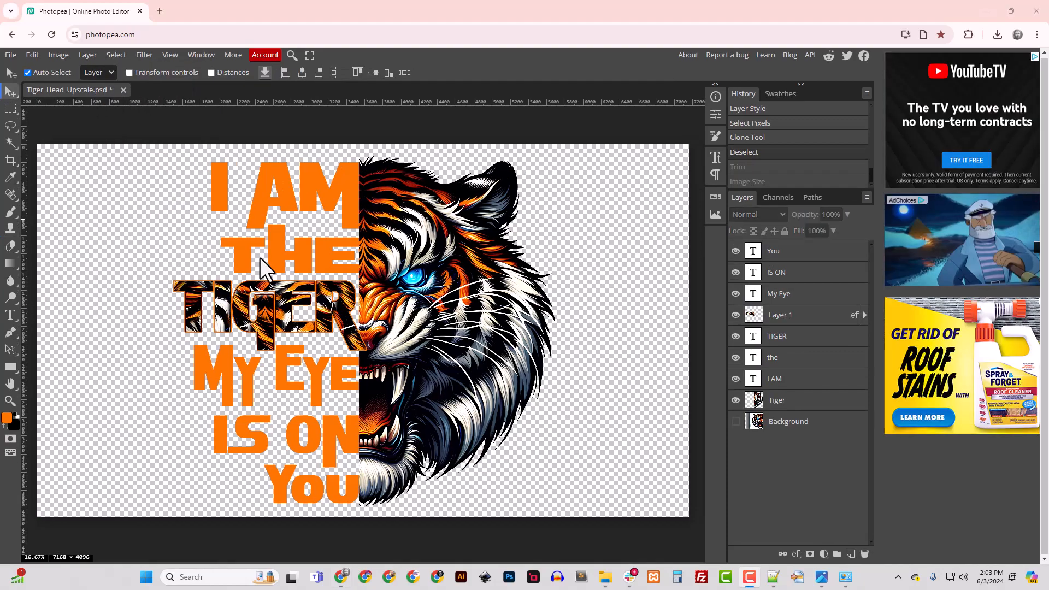
- Trim the empty canvas around the design on all four sides
left_click(57, 55)
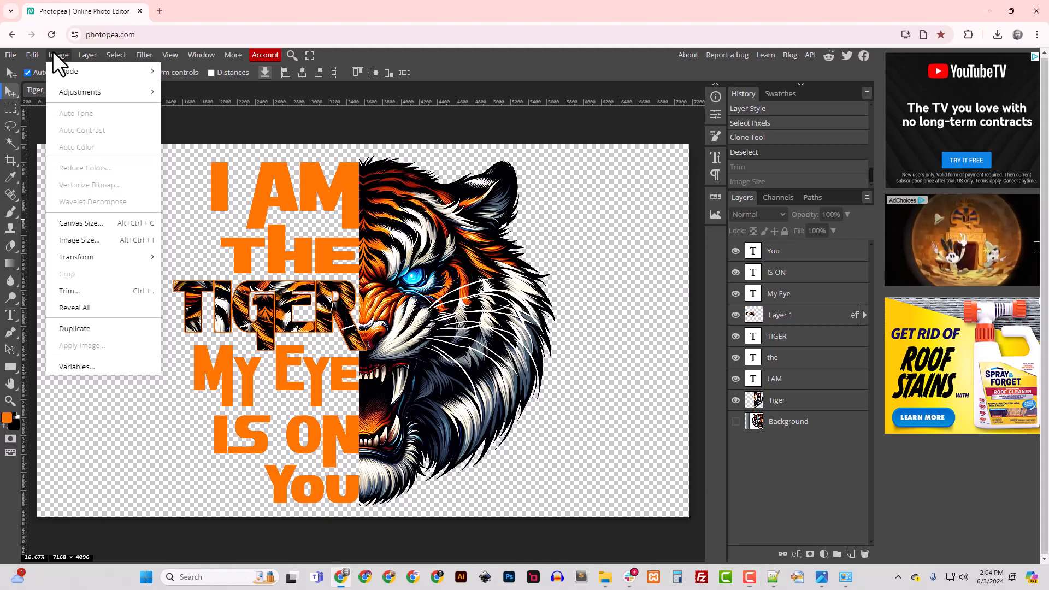
left_click(87, 294)
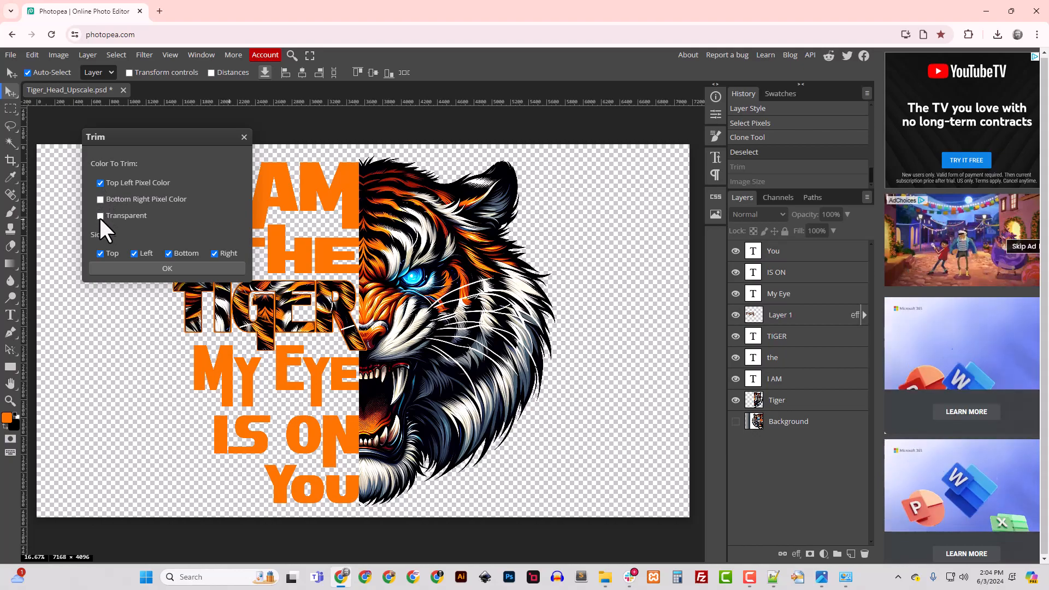
left_click(166, 269)
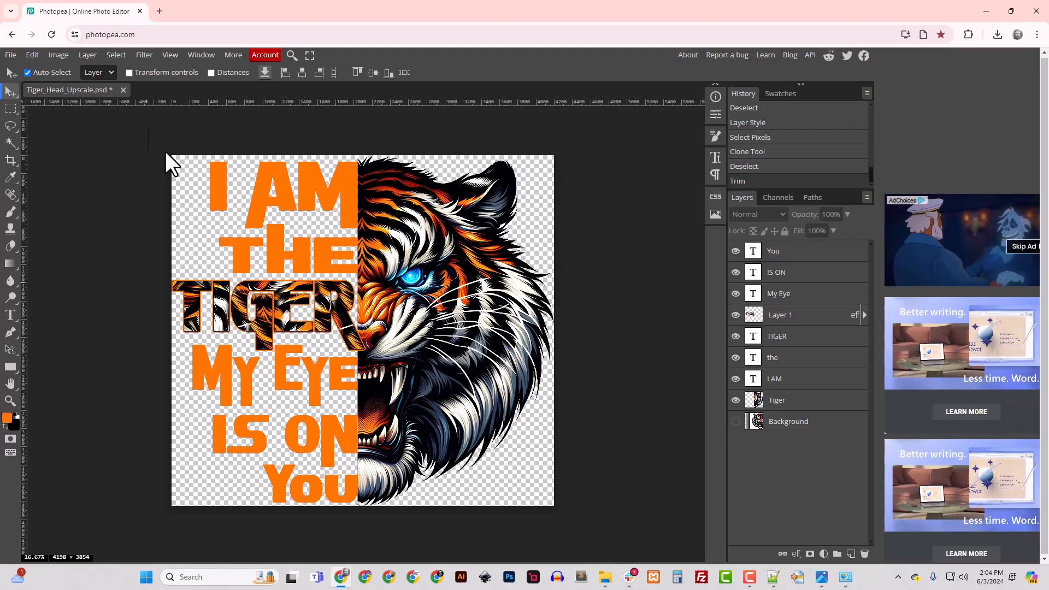
- Resize the image to 3600 pixels wide at 300 DPI with its proportions linked
left_click(55, 55)
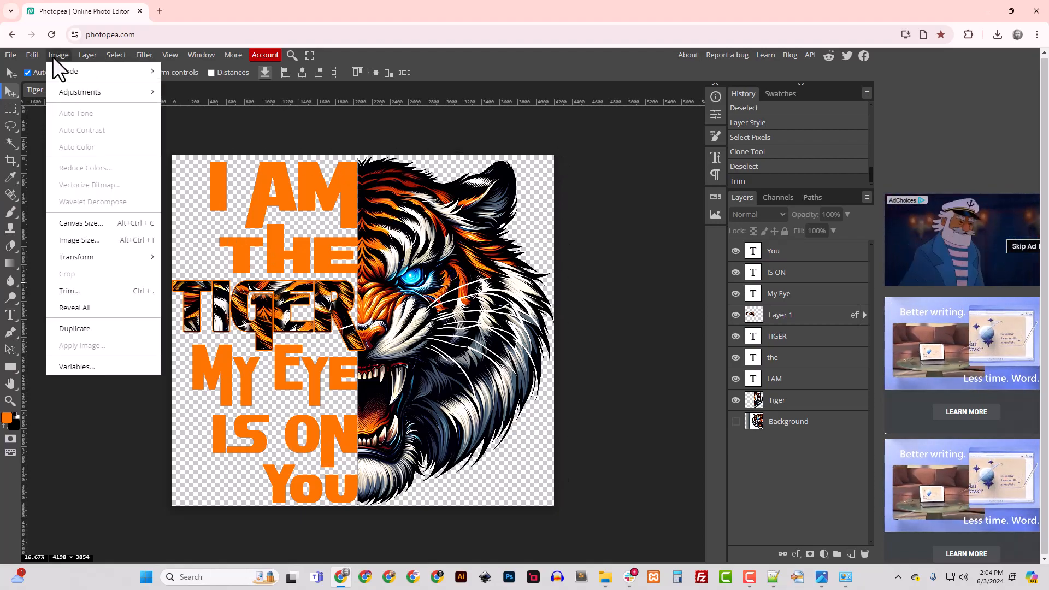
left_click(83, 241)
left_click_drag(130, 211, 113, 211)
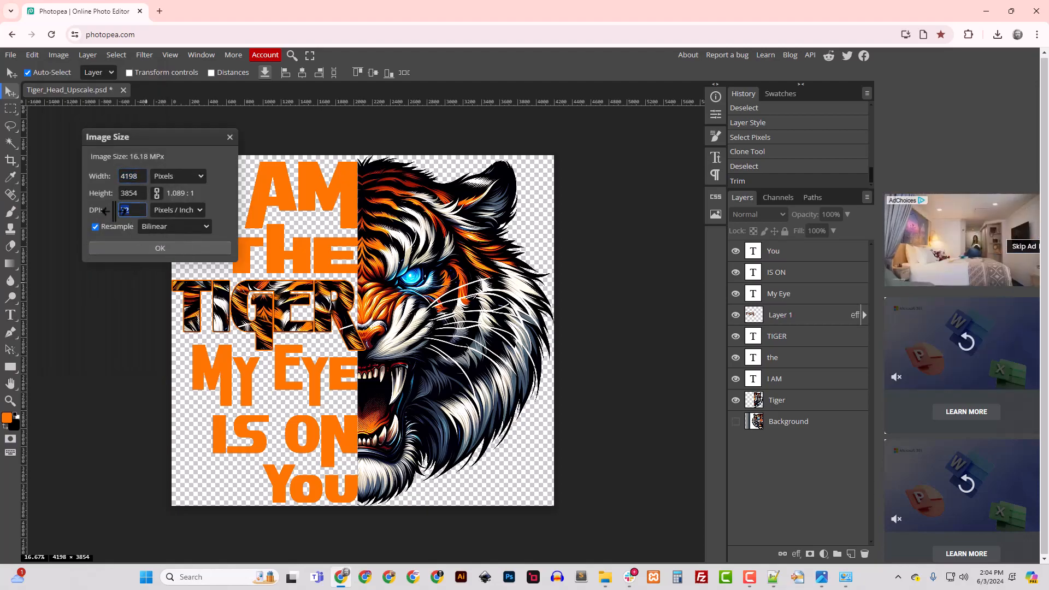
type("300")
left_click(134, 194)
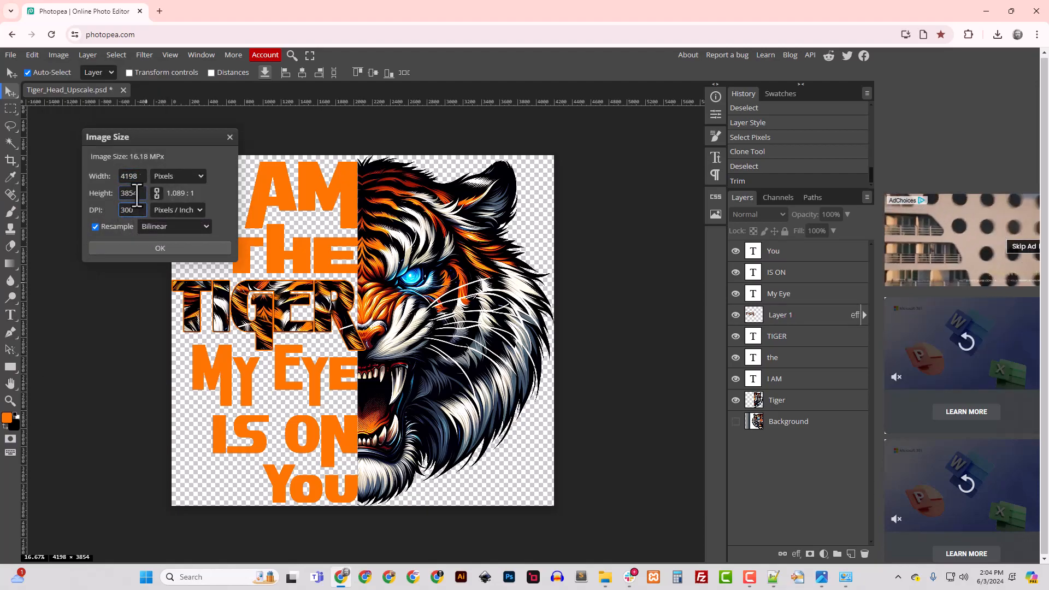
double_click(142, 175)
type("3600")
left_click(133, 193)
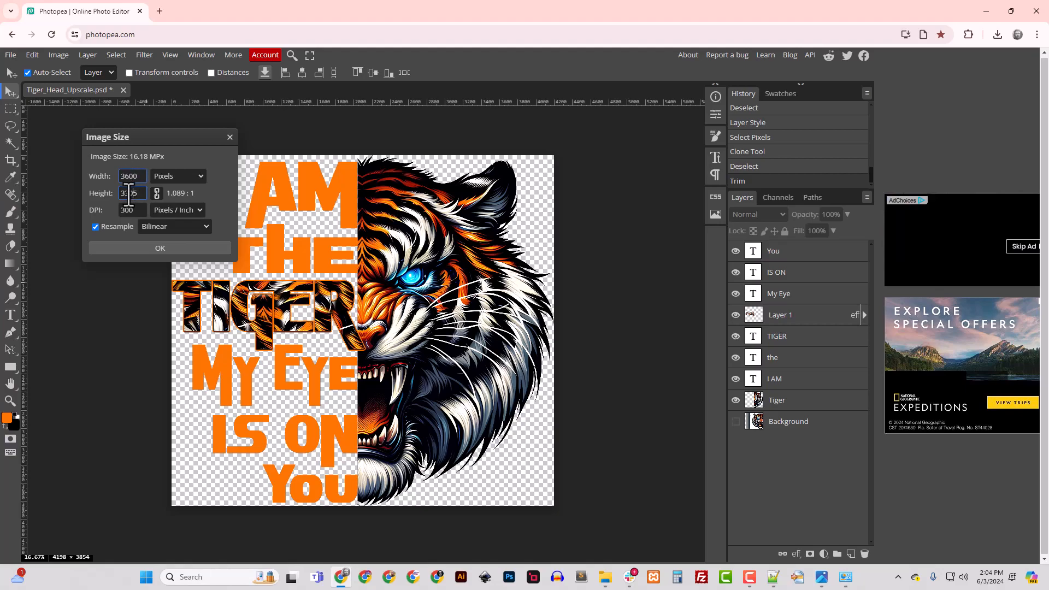
left_click(160, 248)
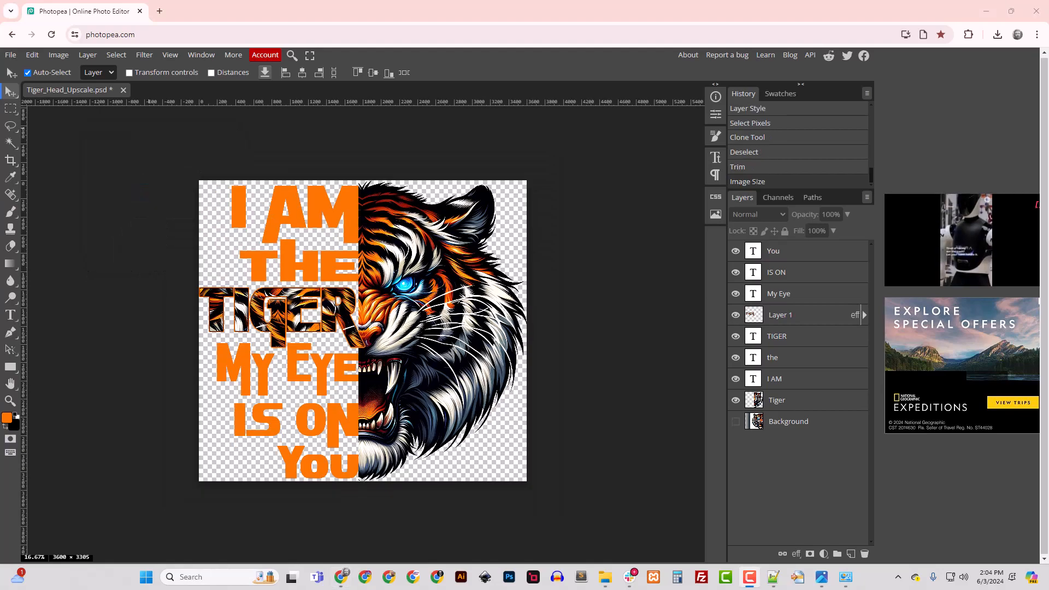
- Export the design as a PNG at 100% quality and 3600 × 3305 px
left_click(9, 55)
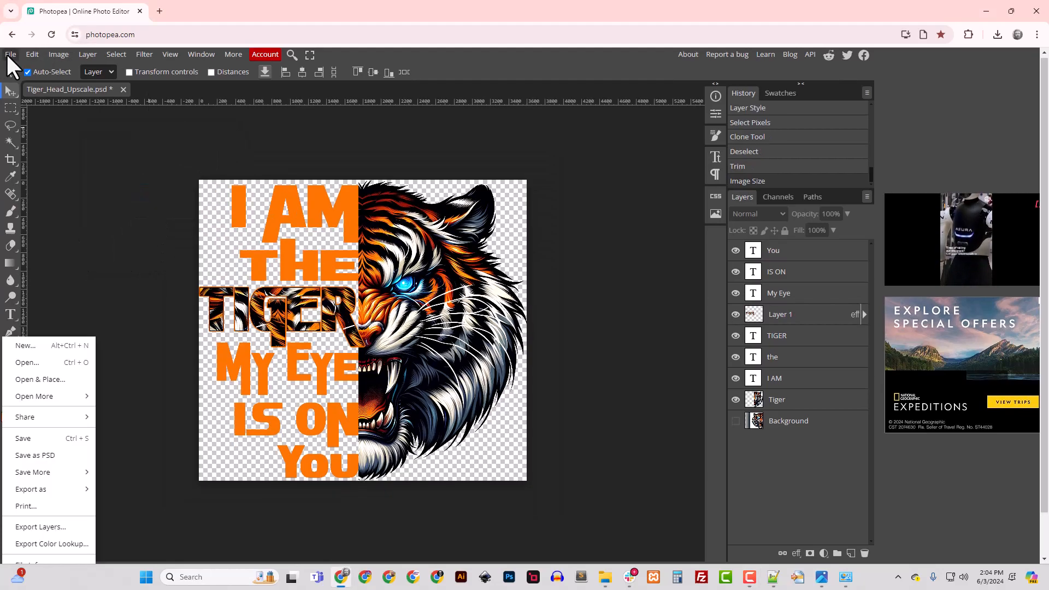
left_click(8, 58)
left_click(9, 58)
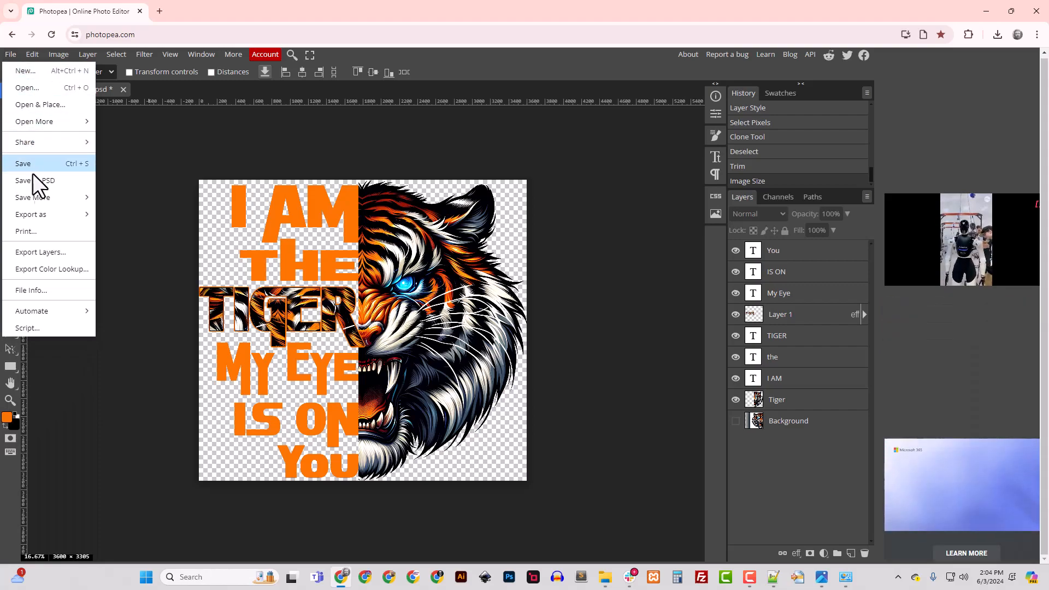
mouse_move(57, 214)
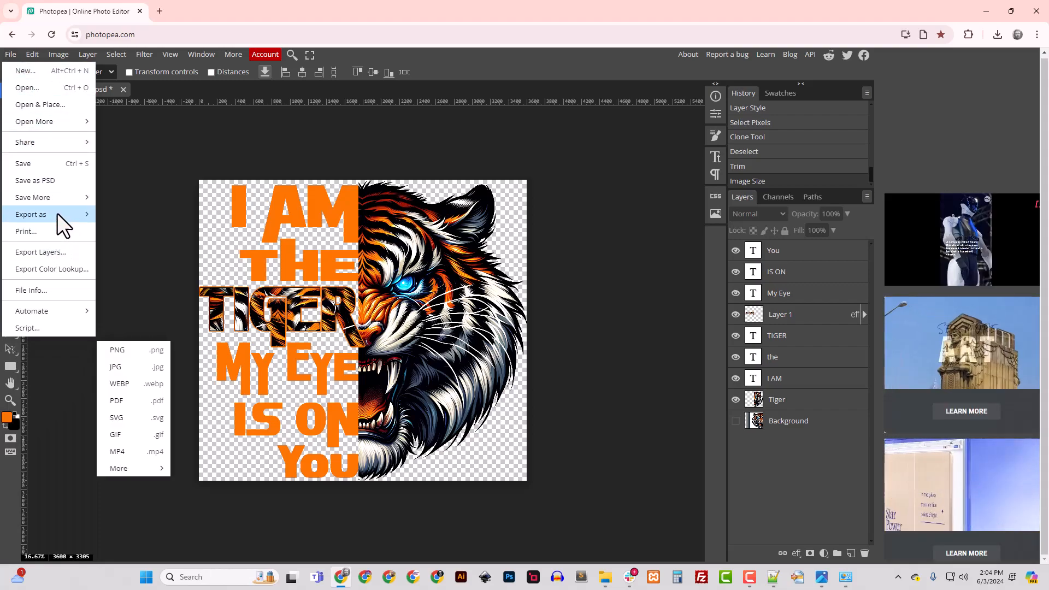
left_click(116, 350)
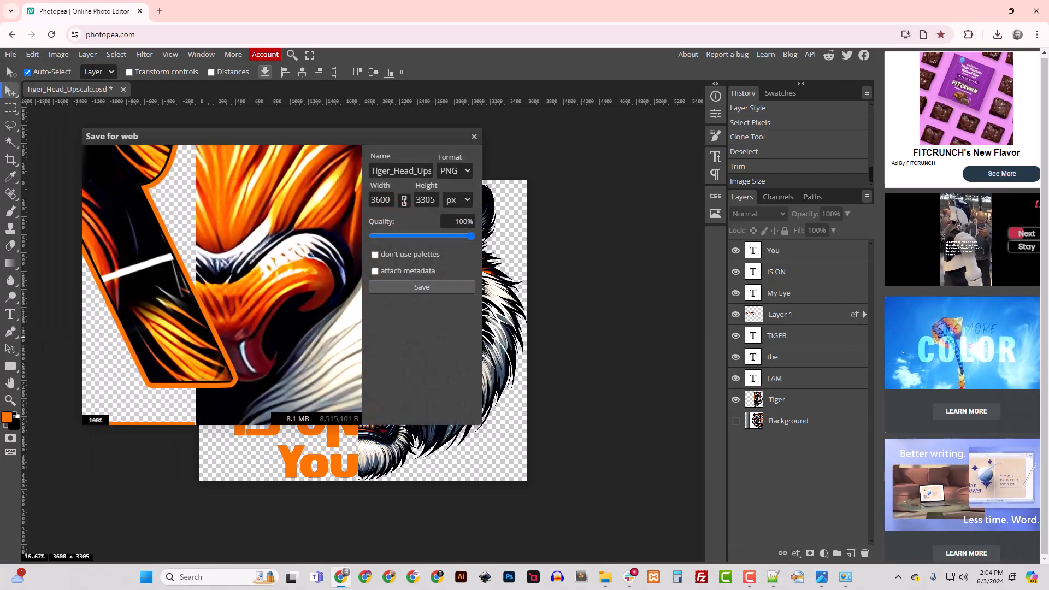
left_click(417, 288)
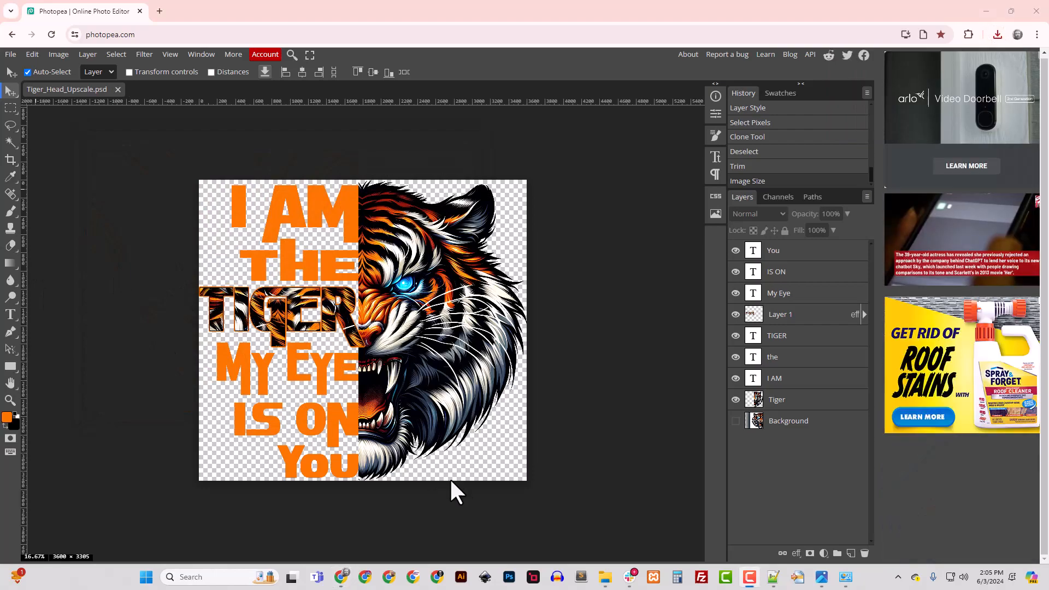
- Switch to the Downloads folder in File Explorer and rename the exported tiger design PNG as I_Am_the_TIGER
mouse_move(604, 577)
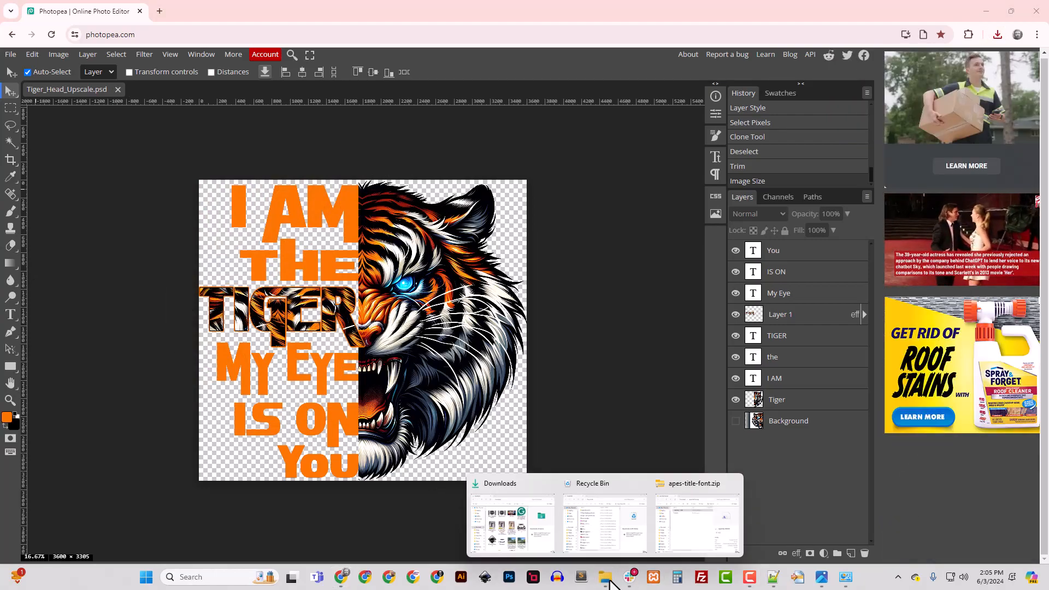
left_click(513, 488)
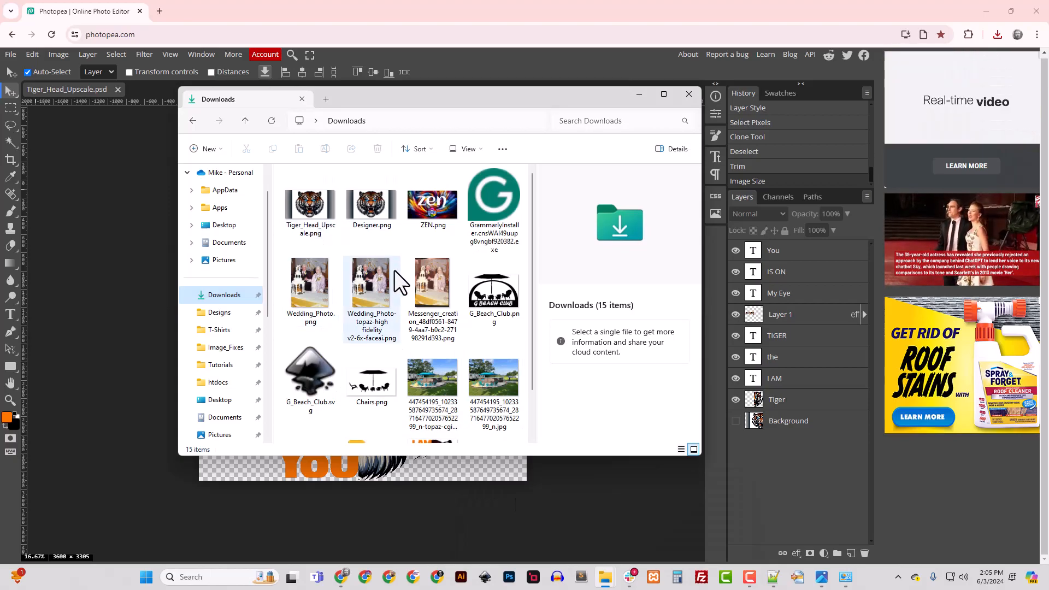
scroll(396, 291, "down", 1)
right_click(434, 408)
left_click(490, 423)
type("I_Am_thwe")
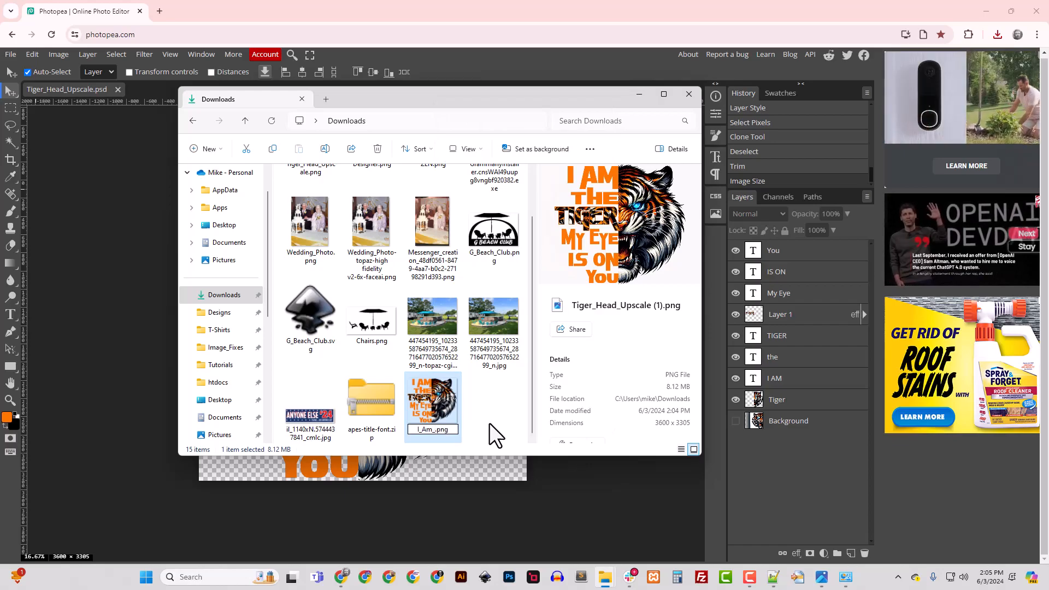
key("BackSpace")
key("BackSpace")
type("e_")
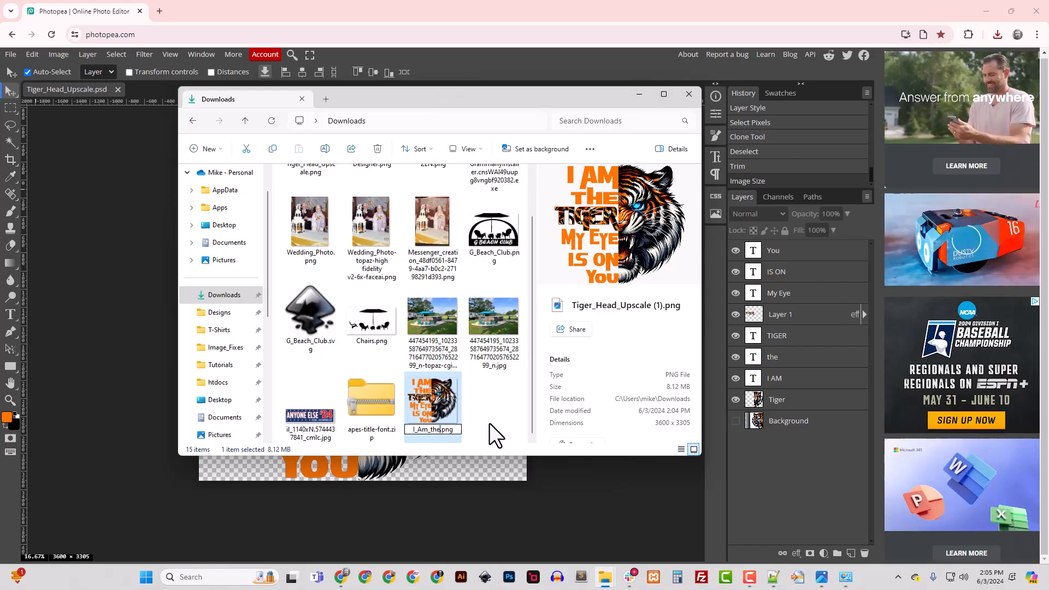
type("TIGER")
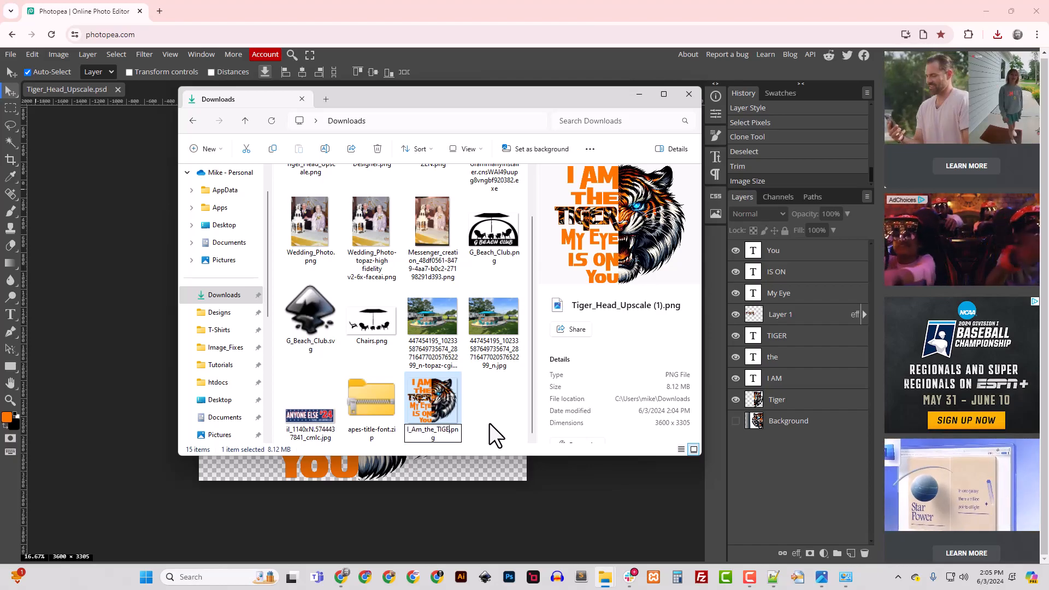
key("Return")
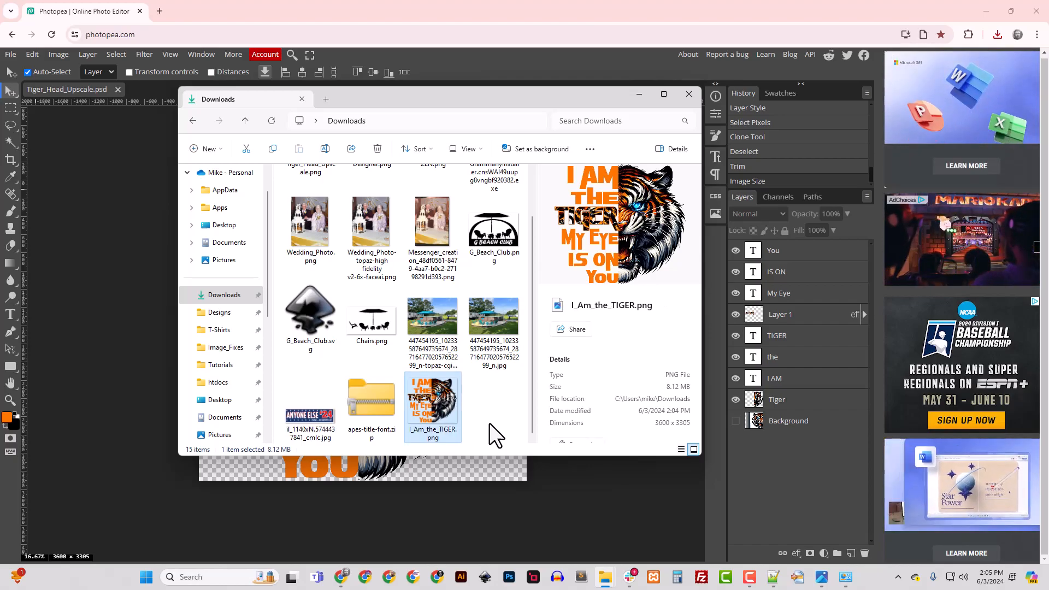
- Open 143vinyl.com in a new browser tab and launch the Layout Designer for Custom DTF Prints
left_click(160, 11)
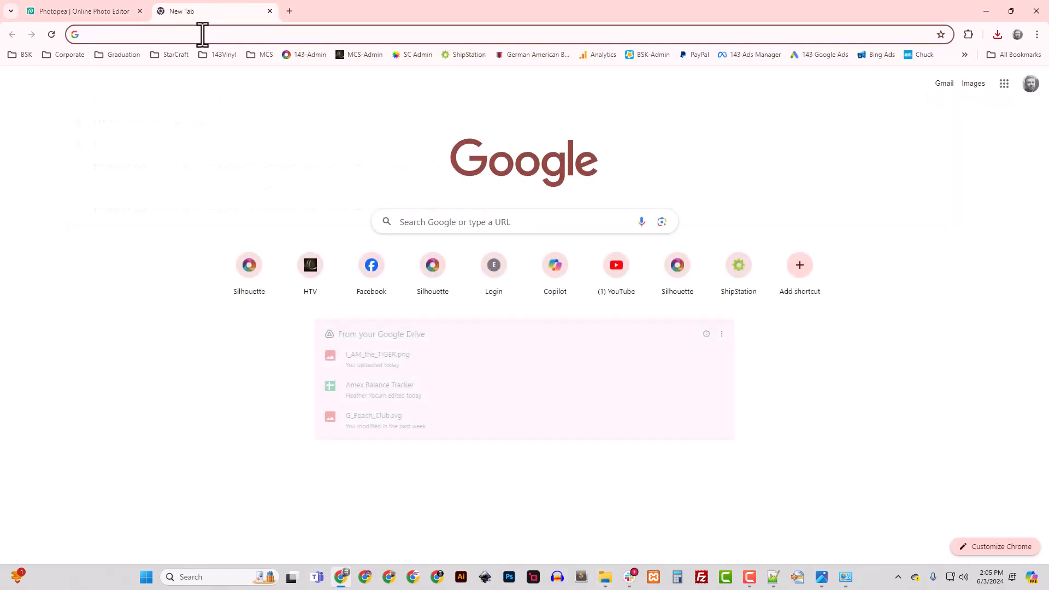
type("143vinyl.com")
key("Return")
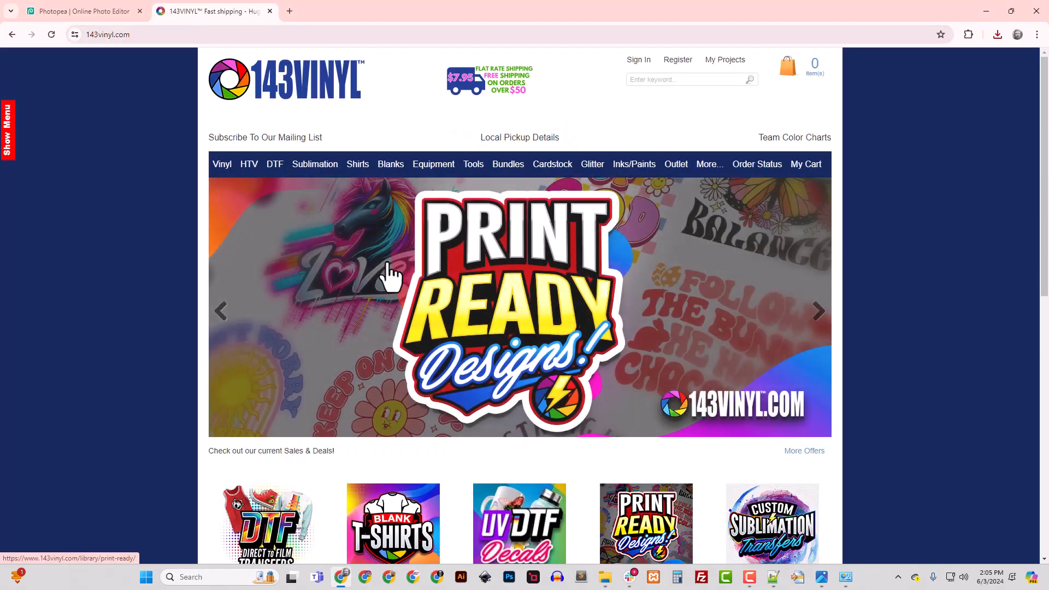
left_click(267, 524)
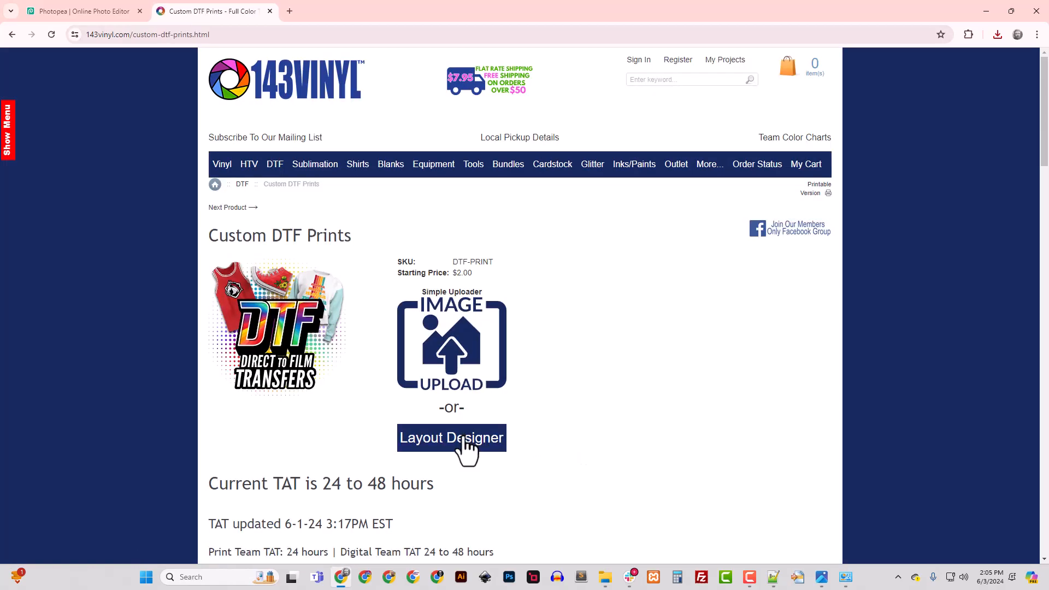
left_click(465, 444)
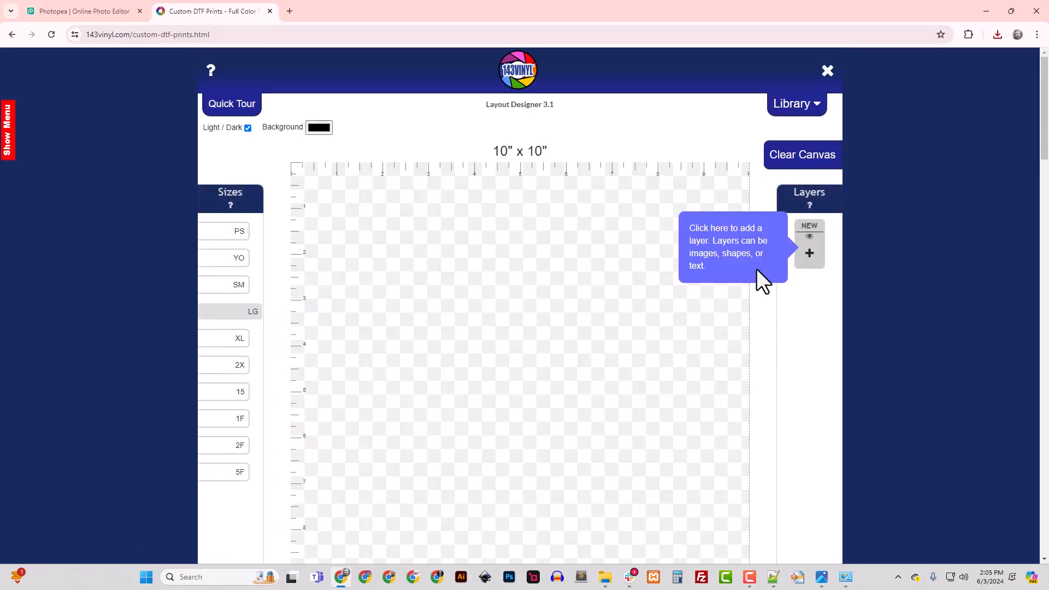
- Choose the XL 12" x 12" print size and add I_Am_the_TIGER.png as an image layer
left_click(232, 339)
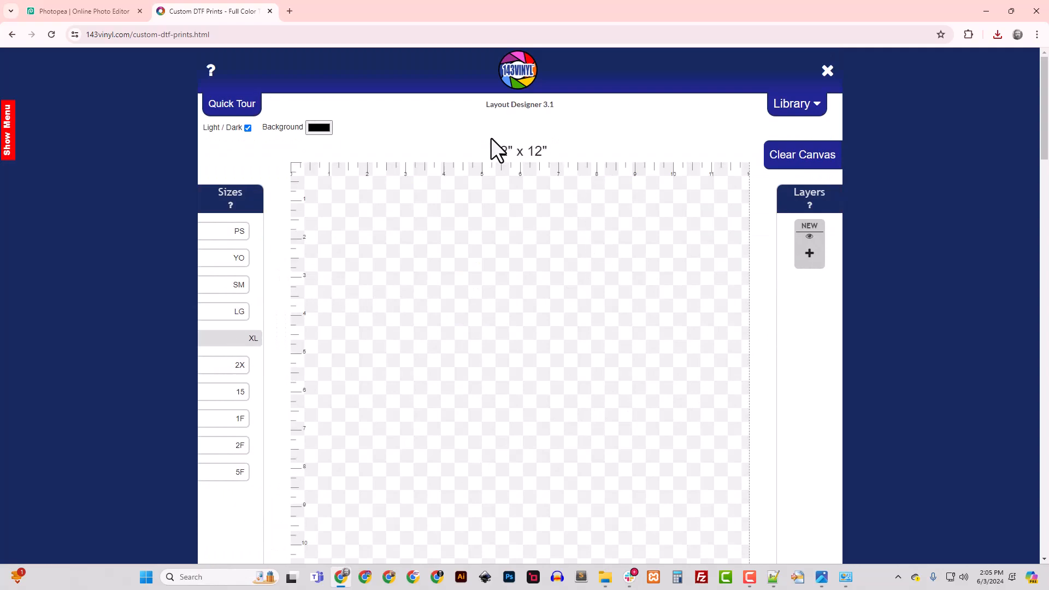
left_click(808, 255)
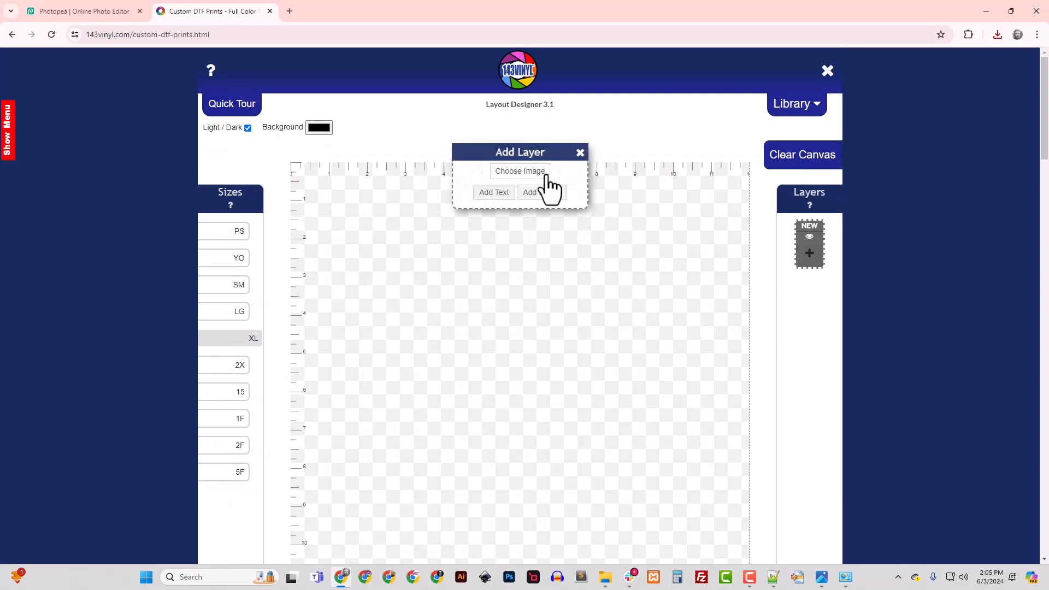
left_click(524, 174)
double_click(116, 129)
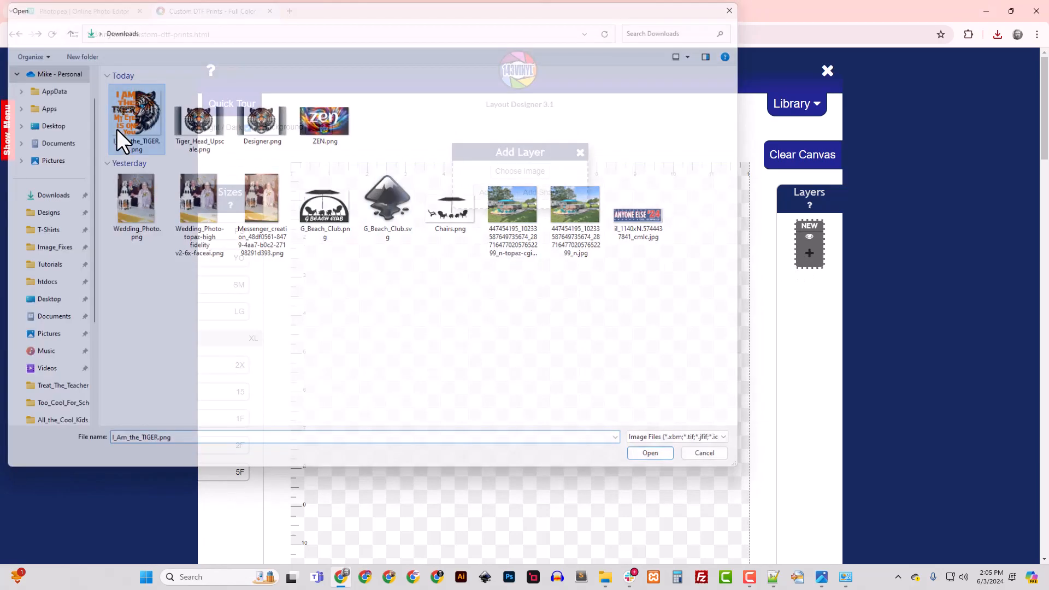
- Name the DTF print project "I am the Tiger" and save it
scroll(598, 381, "down", 2)
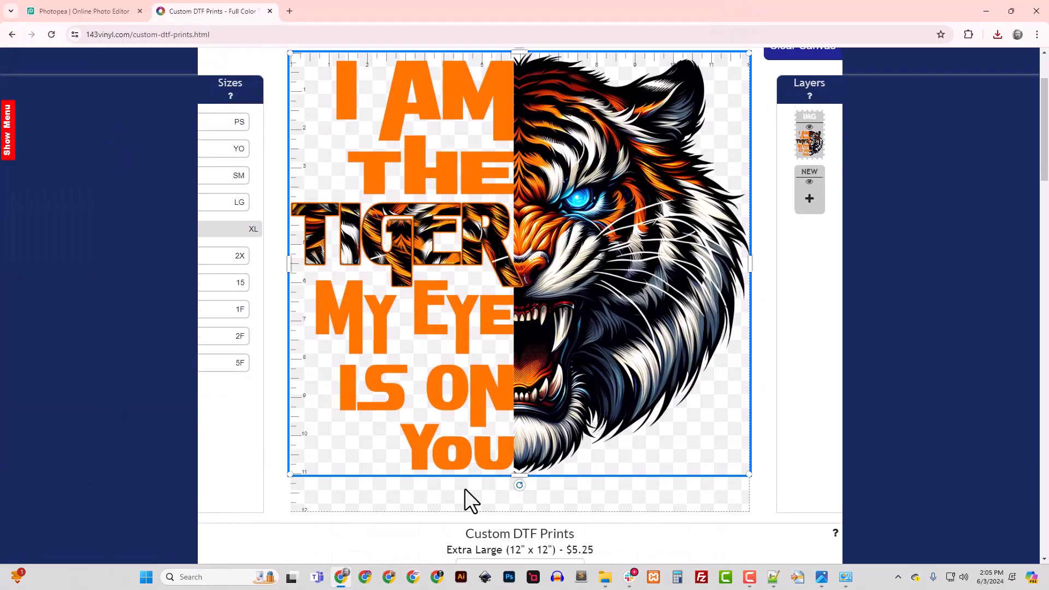
scroll(465, 489, "down", 4)
left_click(406, 373)
type("I")
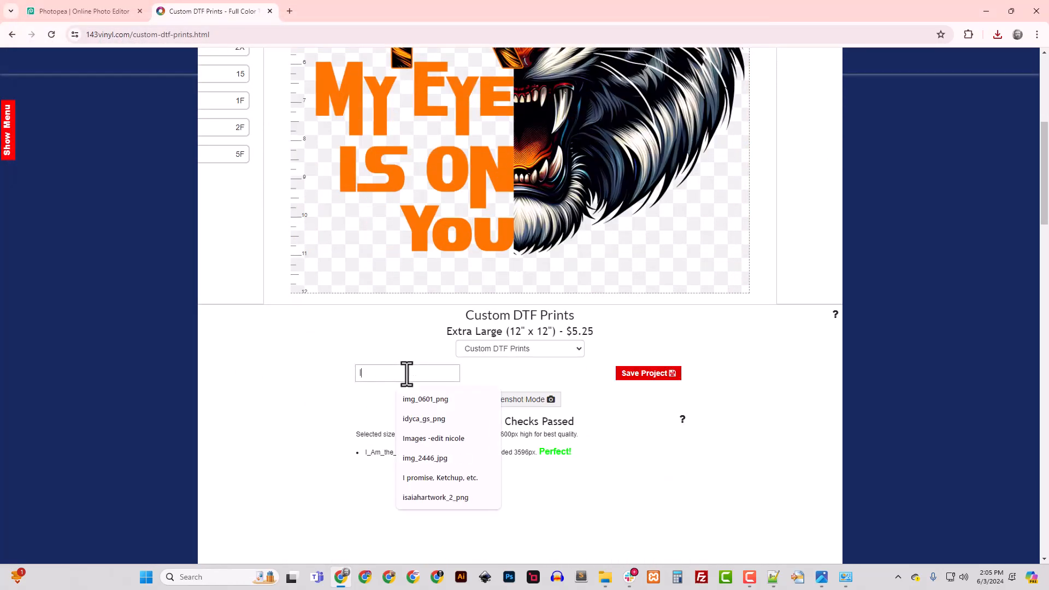
type(" am the Ti")
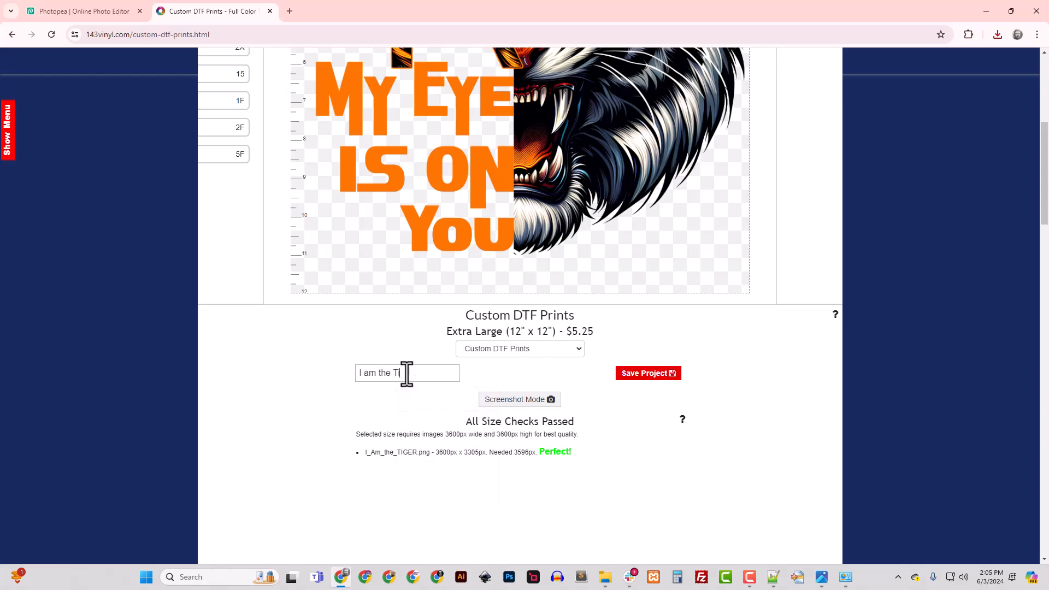
type("ger")
left_click(653, 374)
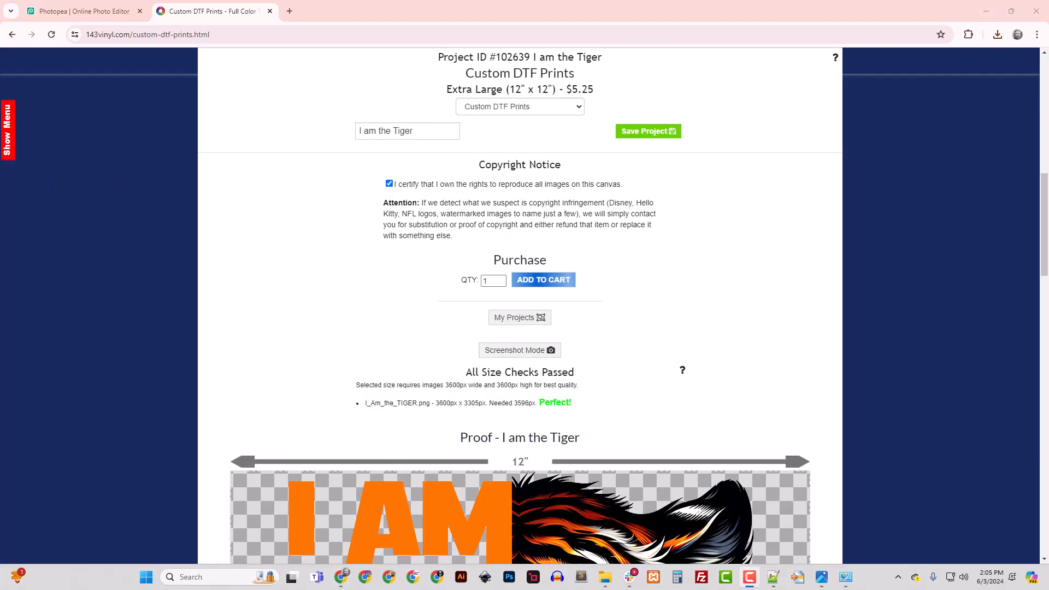
- Set the print quantity to 3 and add the project to the cart
left_click(501, 279)
left_click(500, 278)
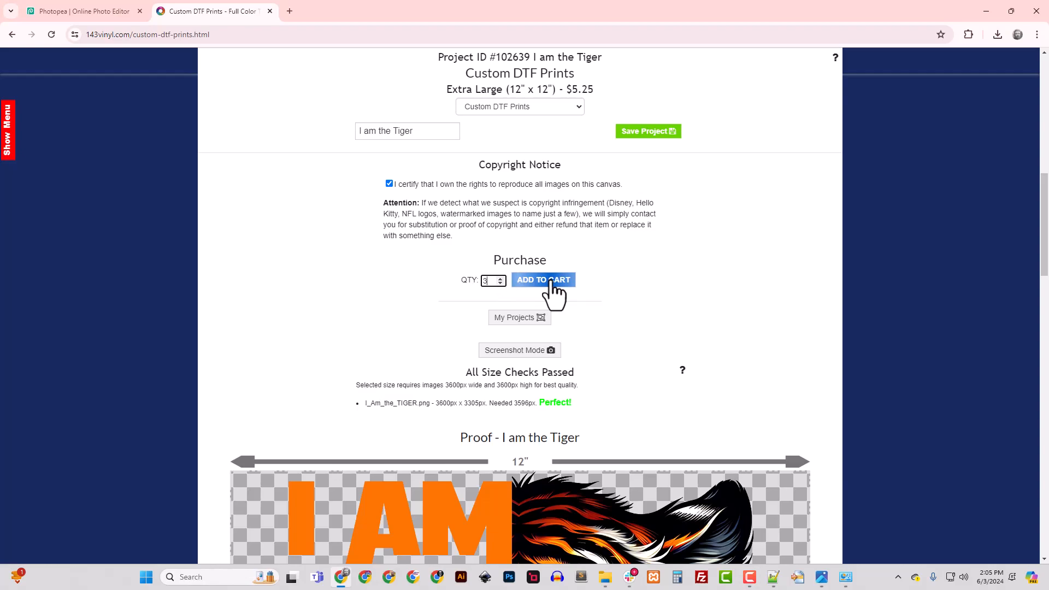
left_click(553, 281)
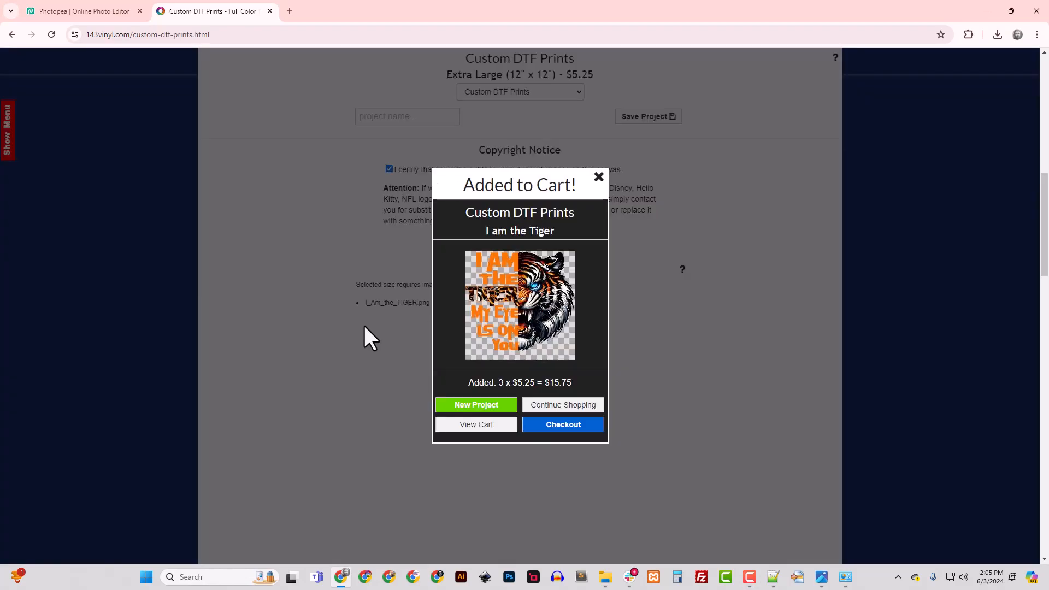